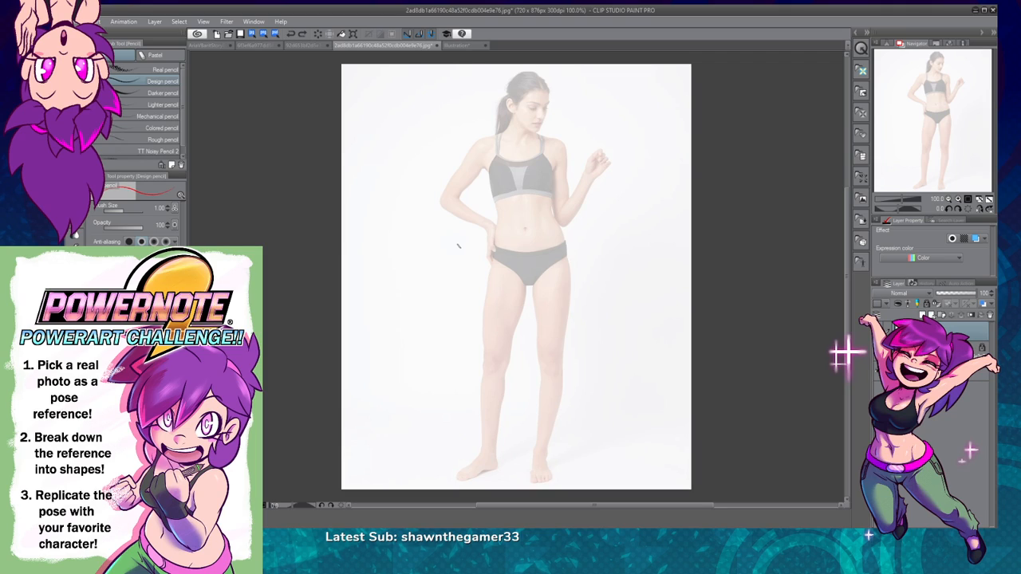
Step: Draw a red double-headed arrow down the figure's line of action, from the head to below the knees
mouse_move(610, 211)
left_mouse_down()
mouse_move(594, 239)
mouse_move(634, 251)
left_mouse_up()
key("ctrl+z")
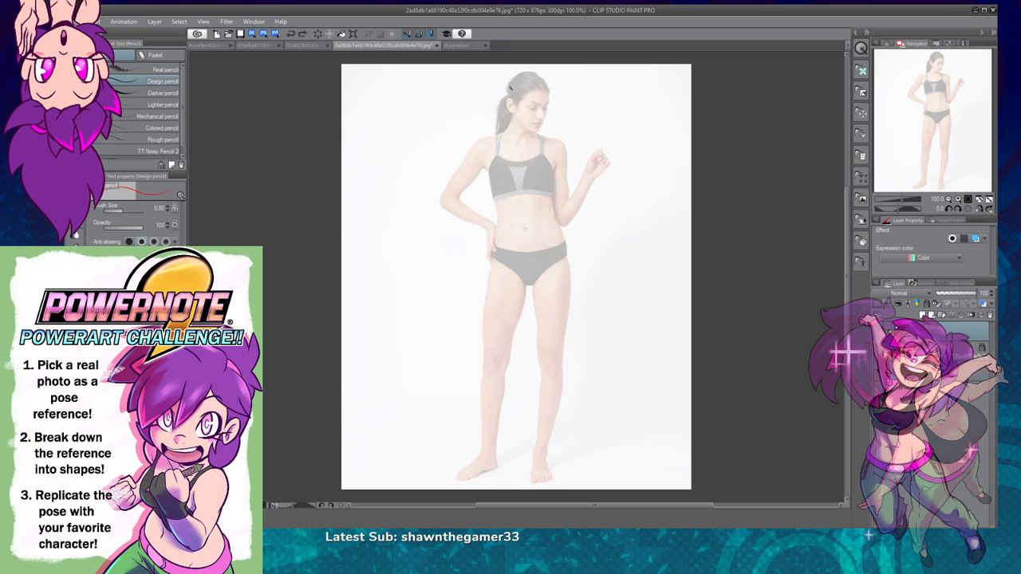
mouse_move(513, 78)
left_mouse_down()
mouse_move(529, 255)
mouse_move(505, 415)
mouse_move(522, 357)
mouse_move(499, 92)
mouse_move(508, 372)
mouse_move(545, 358)
left_mouse_up()
key("ctrl+z")
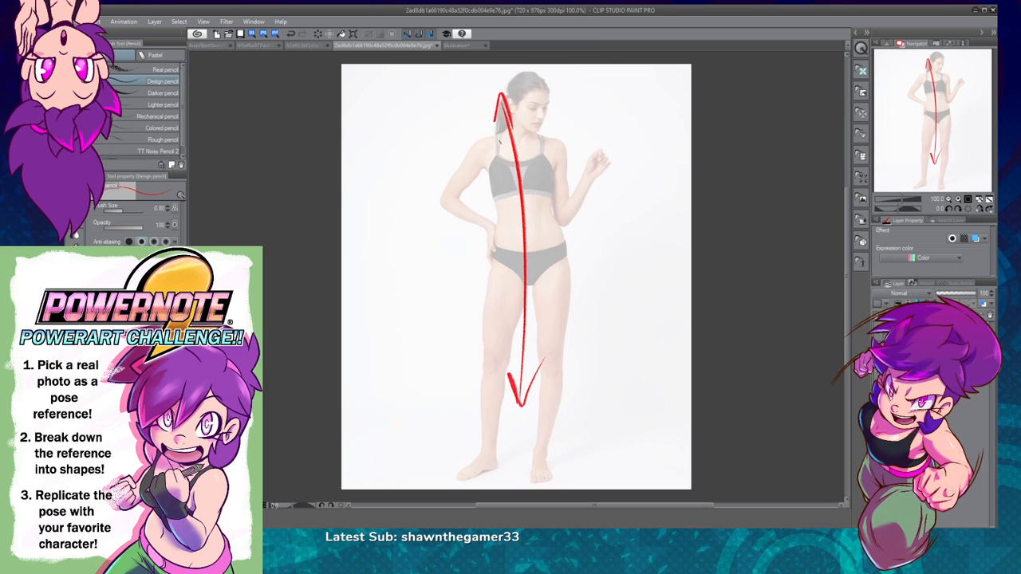
Step: Draw a red double-headed arrow across the figure's shoulders and check both arrows with the reference photo temporarily hidden
mouse_move(434, 141)
left_mouse_down()
mouse_move(608, 145)
mouse_move(628, 160)
left_mouse_up()
mouse_move(449, 133)
left_mouse_down()
mouse_move(431, 141)
mouse_move(448, 148)
left_mouse_up()
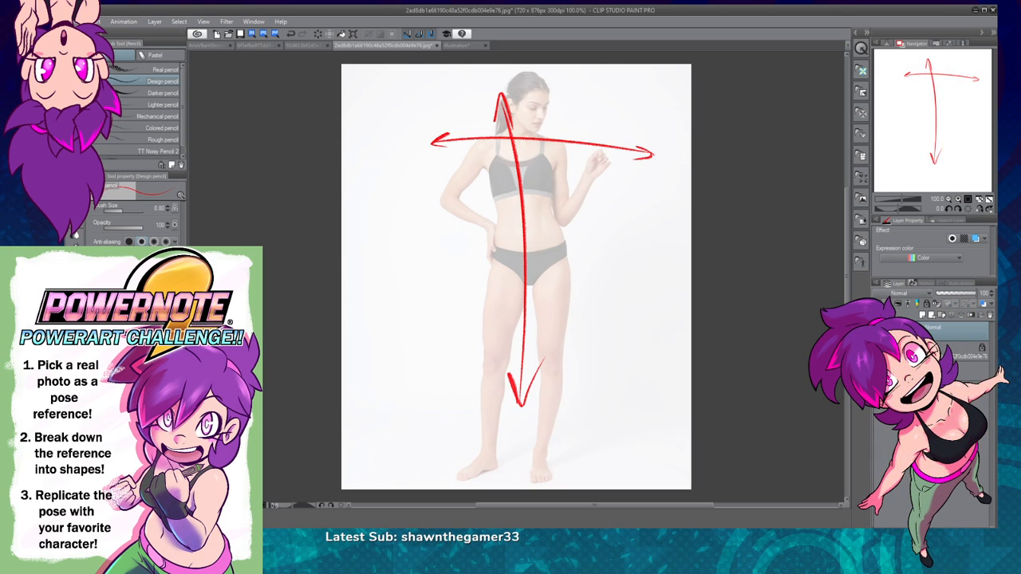
left_click(878, 351)
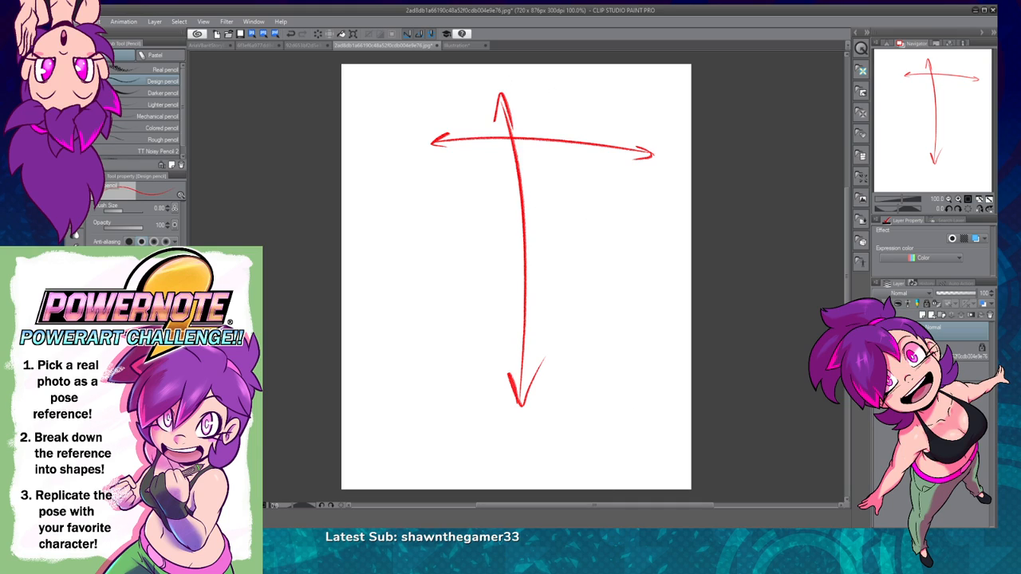
left_click(879, 351)
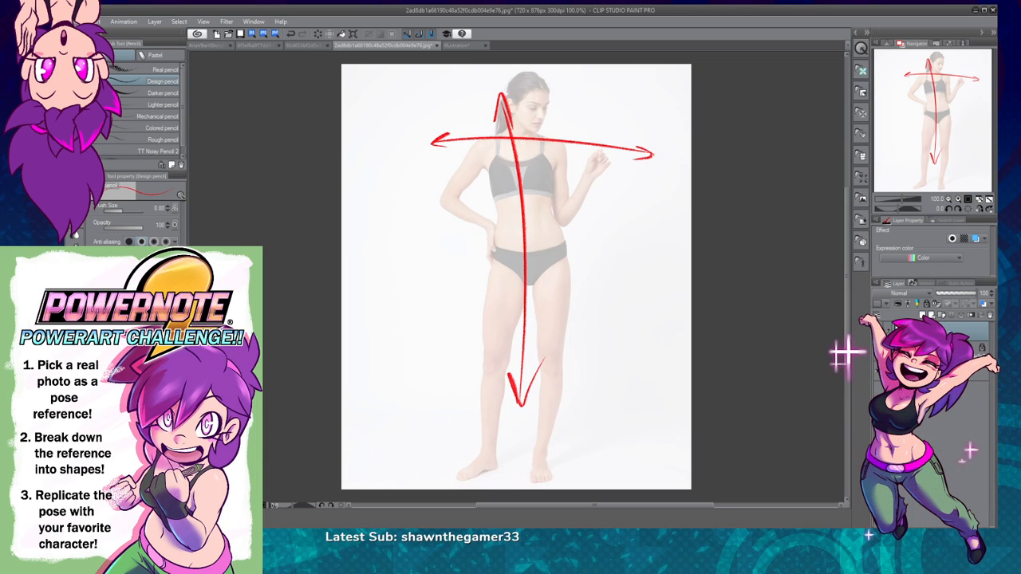
Step: Fade the red arrow layer to 30% opacity and prepare a new layer with a blue drawing colour
left_click(922, 315)
key("x")
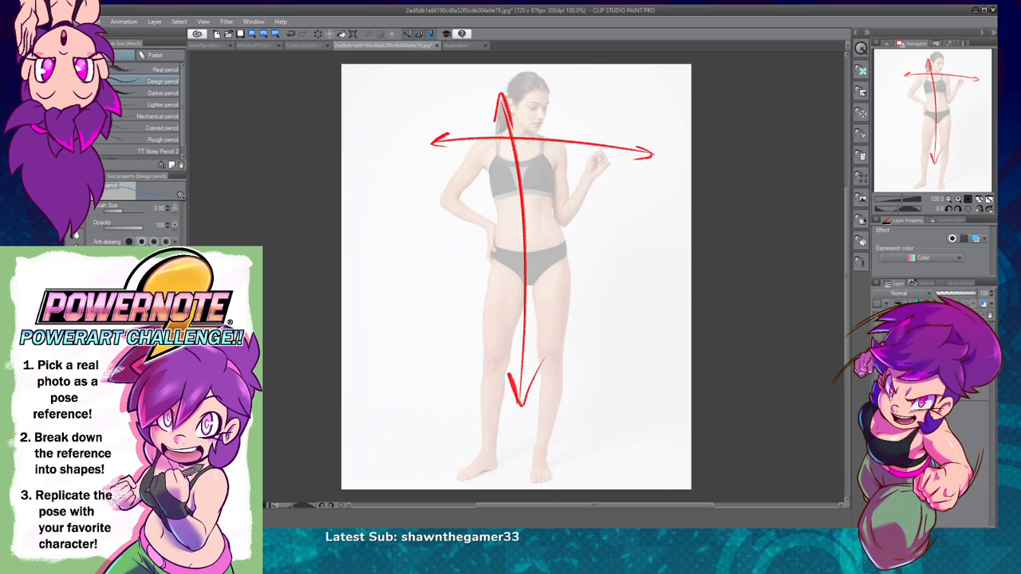
left_click(950, 293)
key("ctrl+shift+n")
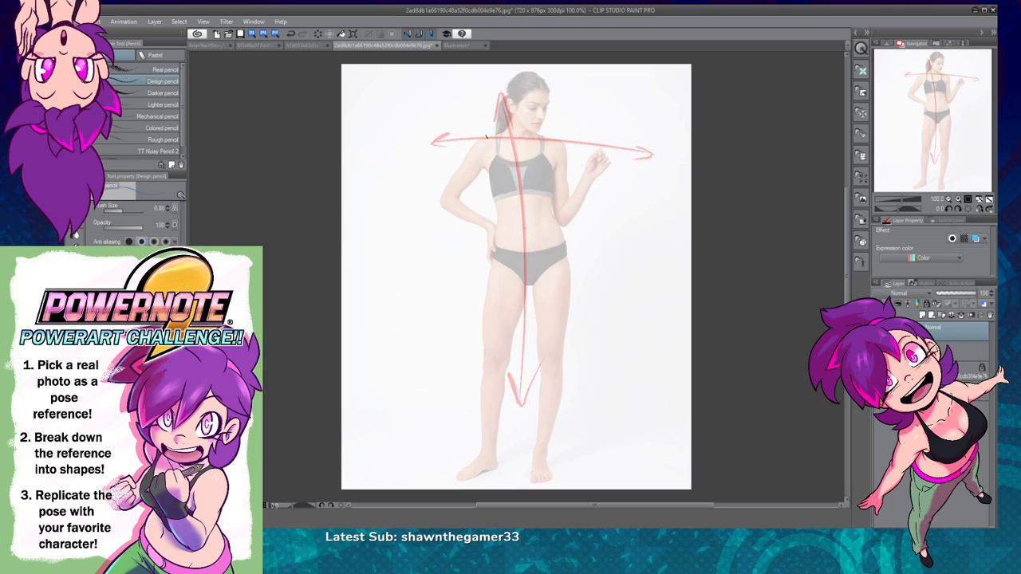
Step: Draw a blue inverted triangle over the torso, from both shoulders down to a point at the navel
left_click_drag(481, 140, 558, 142)
key("ctrl+z")
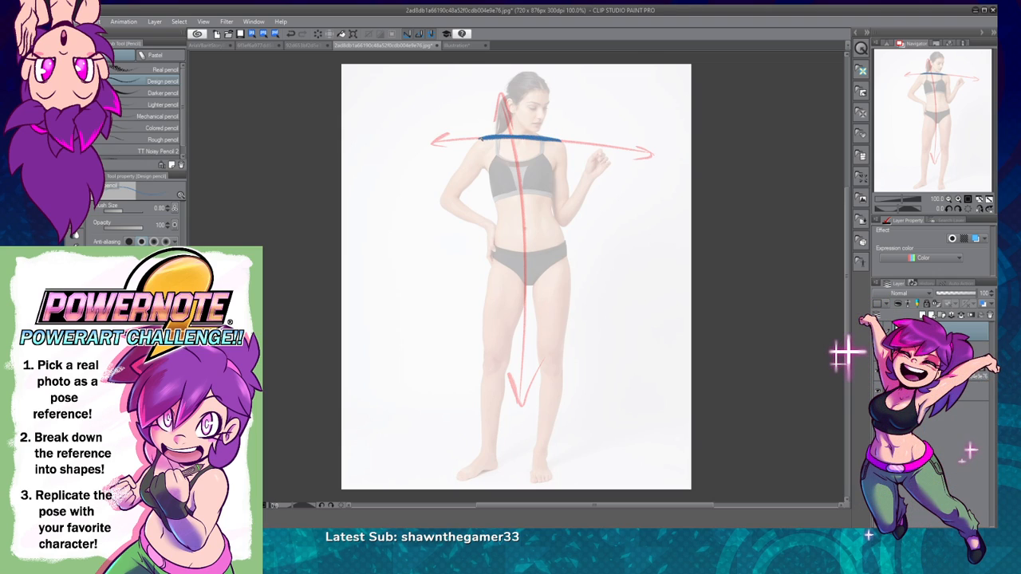
left_click_drag(482, 140, 504, 207)
key("ctrl+z")
left_click_drag(481, 140, 517, 219)
key("ctrl+z")
left_click_drag(484, 153, 524, 230)
left_click_drag(524, 230, 481, 141)
left_click_drag(560, 142, 548, 194)
key("ctrl+z")
mouse_move(560, 142)
left_mouse_down()
mouse_move(543, 206)
mouse_move(525, 229)
mouse_move(545, 188)
mouse_move(526, 229)
left_mouse_up()
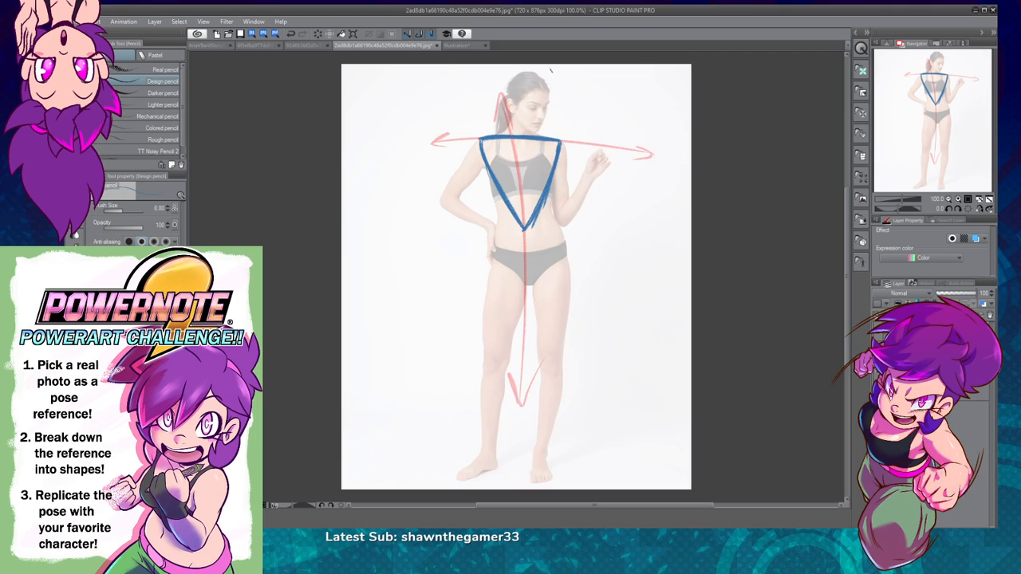
left_click_drag(481, 143, 561, 146)
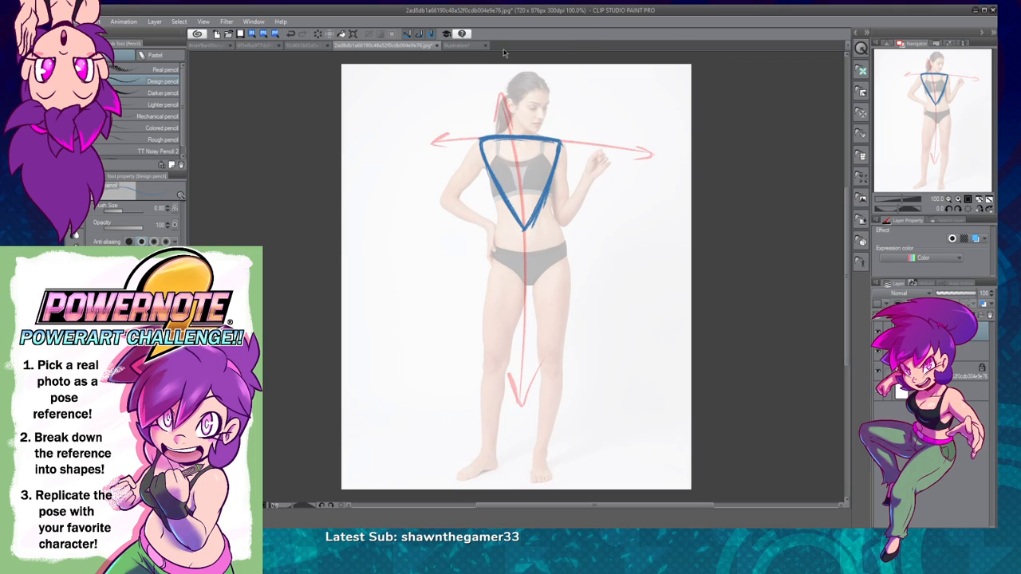
Step: Draw a blue upright triangle over the hips, with its tip overlapping the chest triangle and its base at the upper thighs
mouse_move(488, 282)
left_mouse_down()
mouse_move(568, 282)
mouse_move(504, 286)
mouse_move(499, 250)
mouse_move(522, 200)
left_mouse_up()
key("ctrl+z")
left_click_drag(500, 244, 523, 197)
left_click_drag(487, 284, 494, 268)
left_click_drag(523, 199, 568, 283)
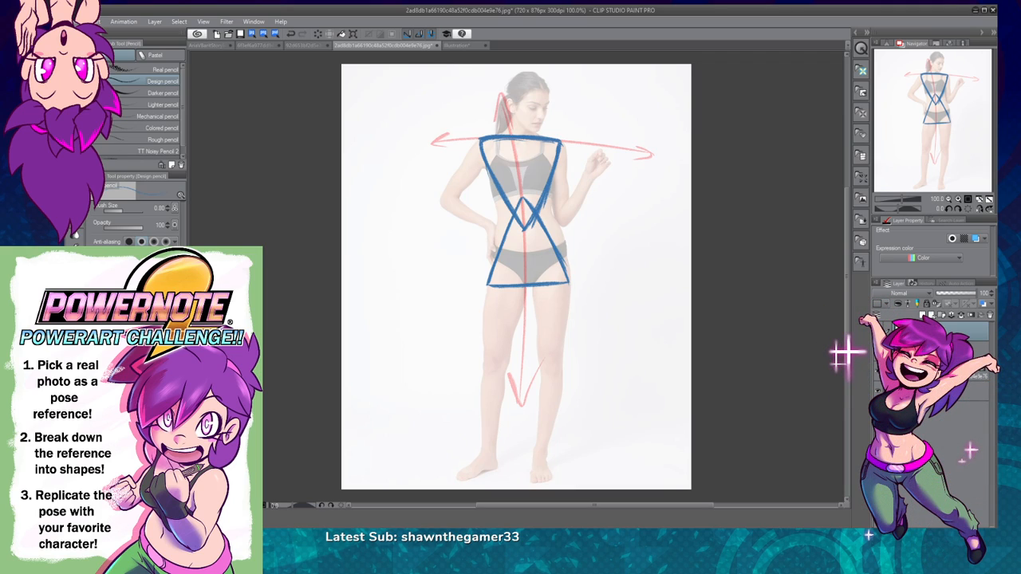
Step: Try downward blue arrows on both sides of the torso triangles with the reference photo hidden, and restore the previous view
left_click(878, 375)
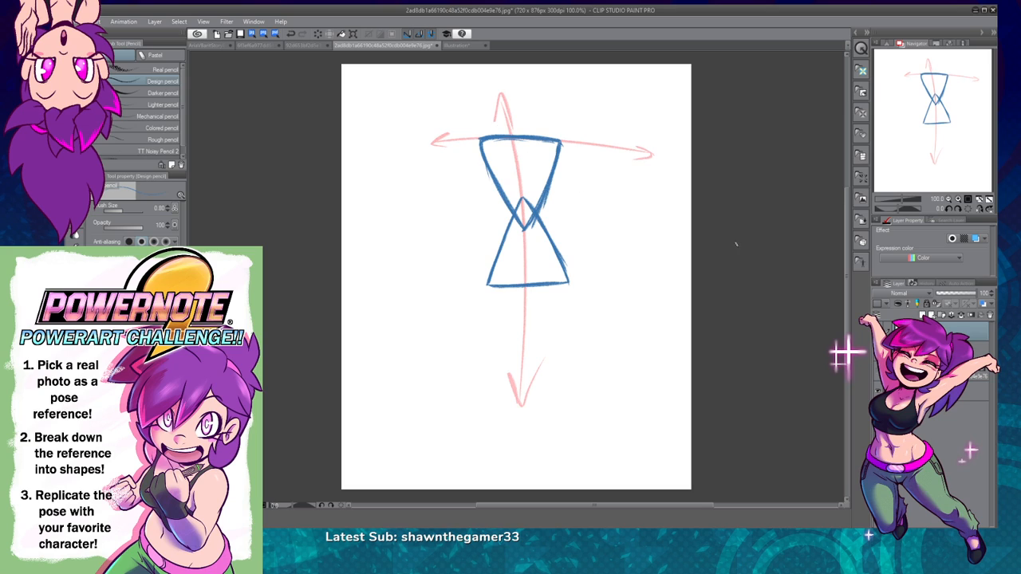
left_click_drag(439, 159, 465, 271)
left_click_drag(444, 235, 464, 268)
left_click_drag(590, 165, 604, 285)
left_click_drag(588, 245, 604, 283)
left_click_drag(611, 239, 606, 283)
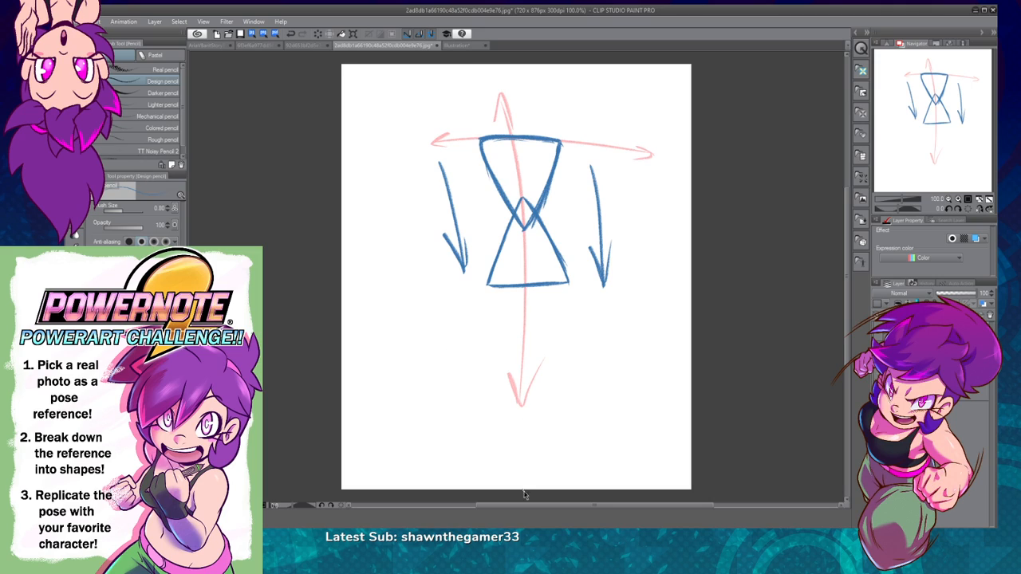
key("ctrl+z")
key("ctrl+z")
key("ctrl+z")
key("ctrl+z")
key("ctrl+z")
key("ctrl+z")
key("ctrl+z")
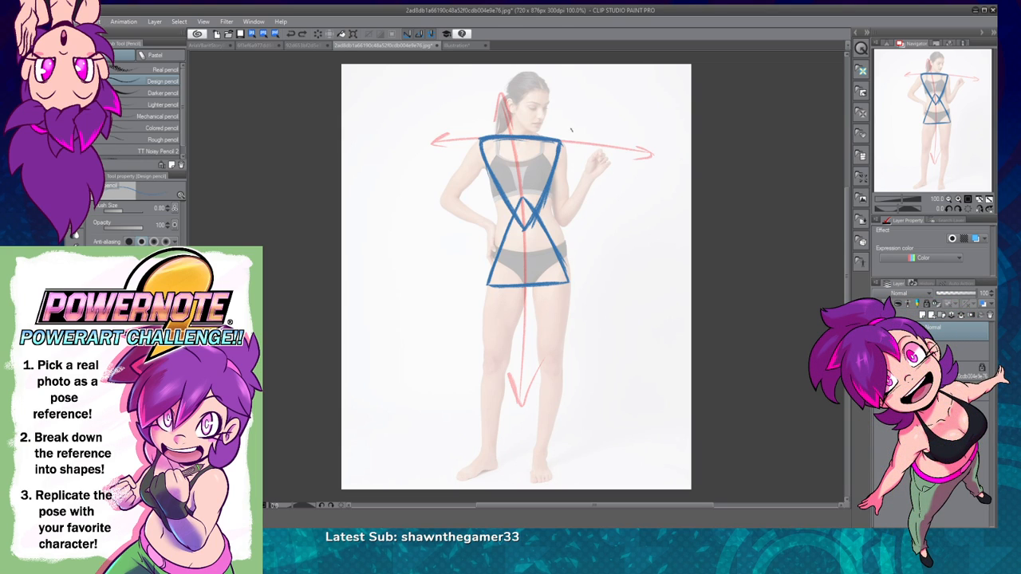
left_click(879, 371)
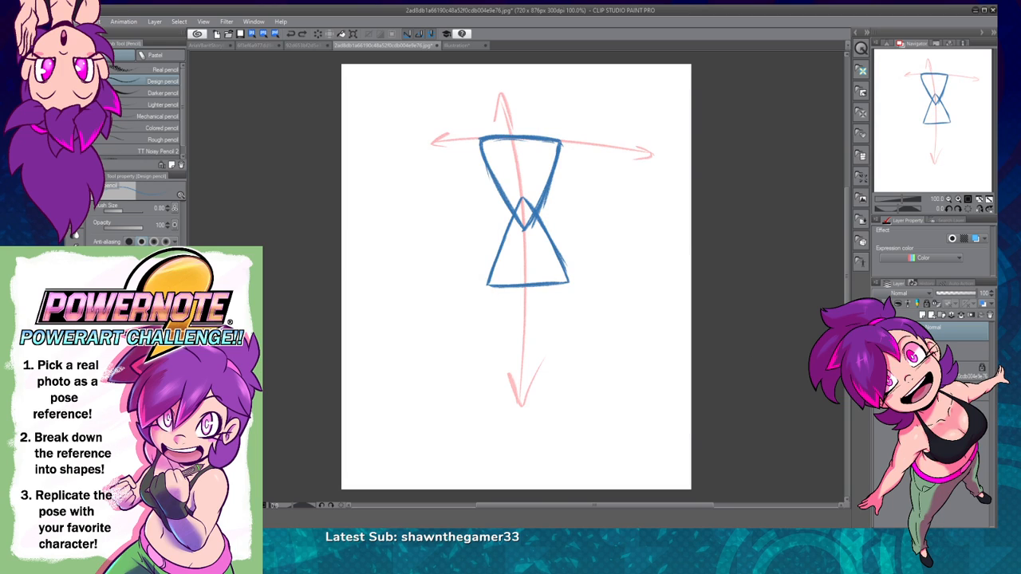
left_click(879, 372)
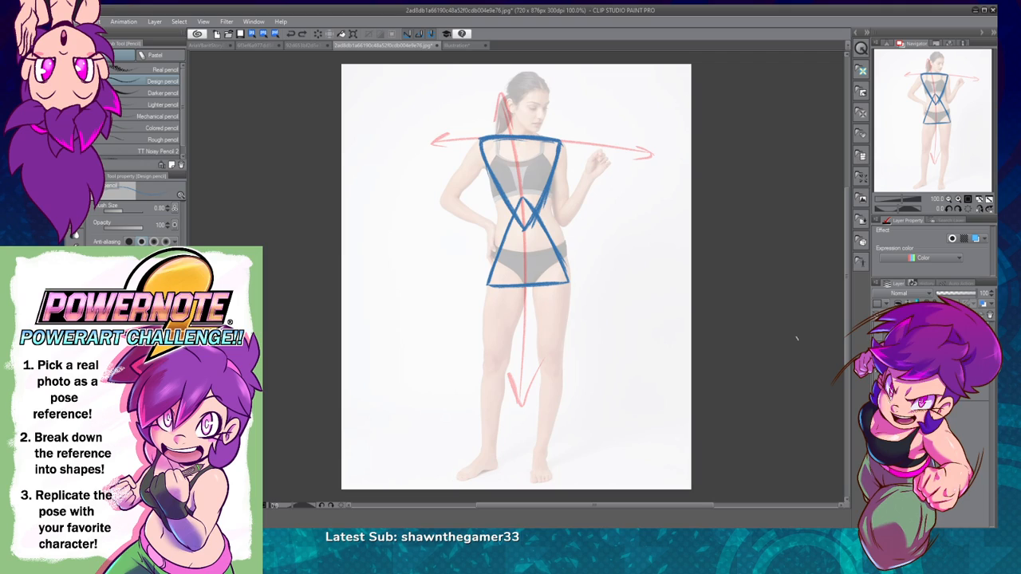
Step: Draw a blue inverted triangle over the thigh on the hand-on-hip side, from the hip base down to the knee
left_click_drag(489, 287, 492, 359)
key("ctrl+z")
left_click_drag(491, 306, 493, 354)
left_click_drag(487, 282, 489, 303)
mouse_move(493, 361)
left_mouse_down()
mouse_move(527, 293)
mouse_move(493, 359)
mouse_move(508, 334)
left_mouse_up()
key("ctrl+z")
Step: Draw a matching blue inverted triangle over the thigh on the raised-hand side, down to the knee
key("ctrl+z")
key("ctrl+z")
key("ctrl+z")
mouse_move(530, 285)
left_mouse_down()
mouse_move(494, 364)
mouse_move(491, 353)
left_mouse_up()
left_click_drag(531, 287, 553, 351)
key("ctrl+z")
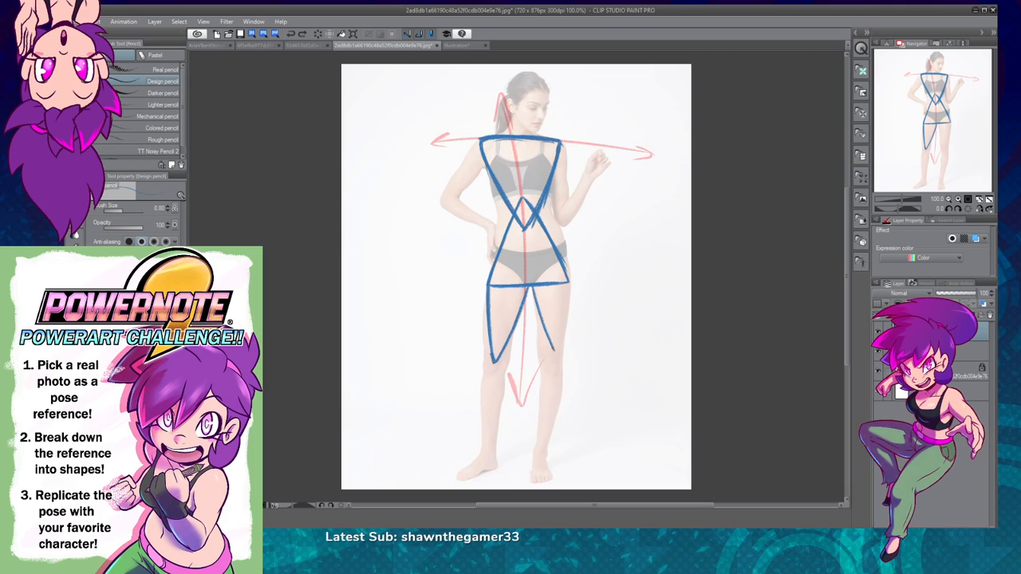
key("ctrl+z")
left_click_drag(533, 285, 551, 359)
left_click_drag(570, 284, 549, 360)
left_click_drag(562, 321, 571, 280)
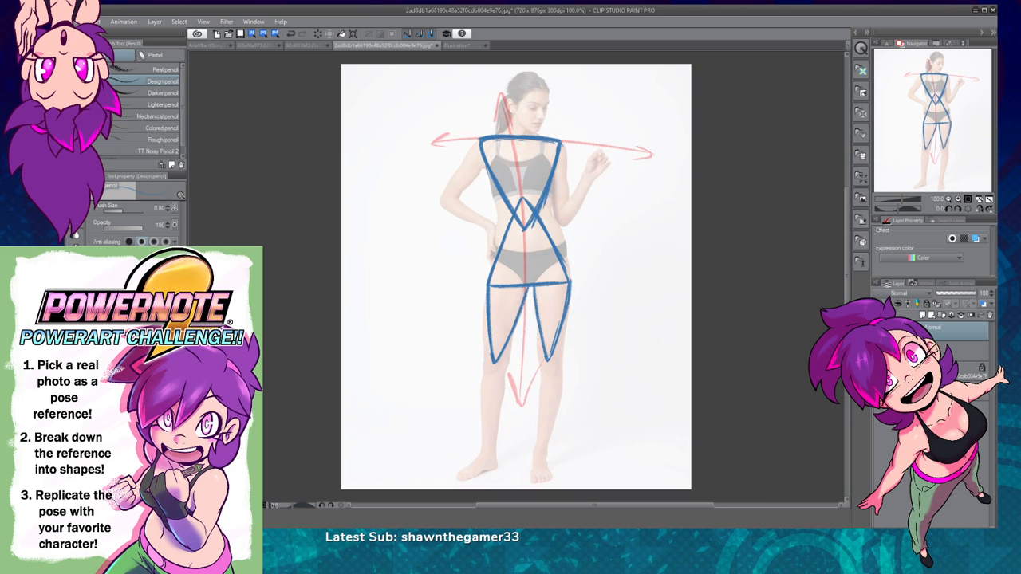
Step: Hide the blue shapes layer and draw a red double-headed arrow across both knees on the arrow layer
left_click(880, 331)
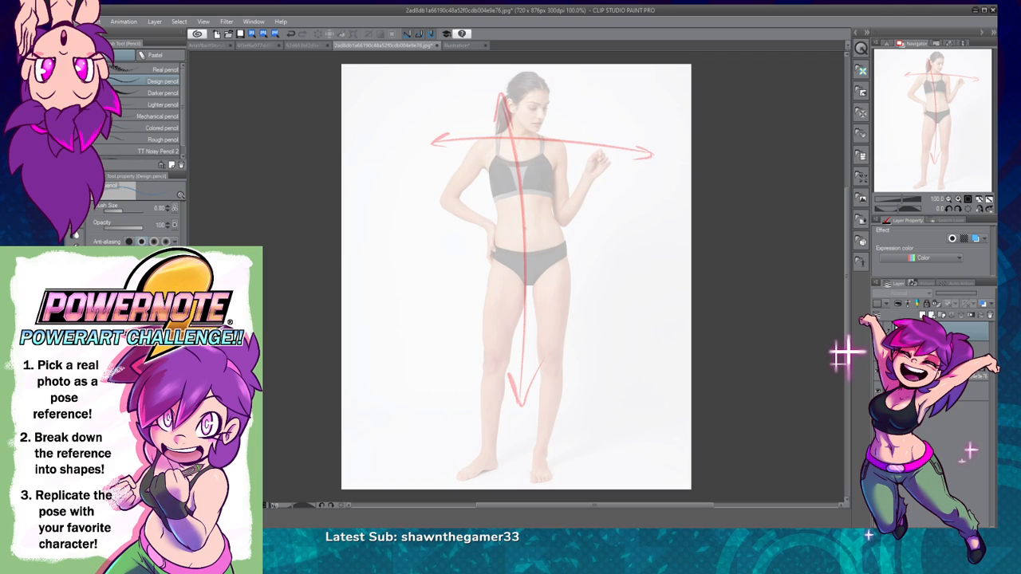
left_click(879, 351)
left_click(879, 351)
left_click(926, 351)
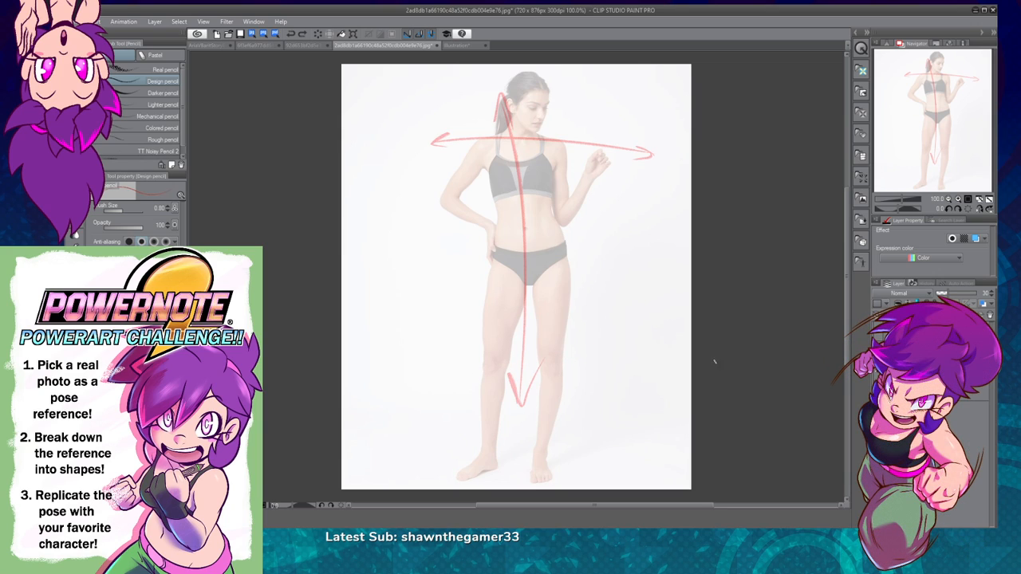
left_click_drag(472, 367, 598, 376)
key("ctrl+z")
left_click_drag(472, 364, 576, 367)
key("ctrl+z")
mouse_move(468, 366)
left_mouse_down()
mouse_move(586, 368)
mouse_move(574, 370)
left_mouse_up()
left_click_drag(477, 360, 479, 372)
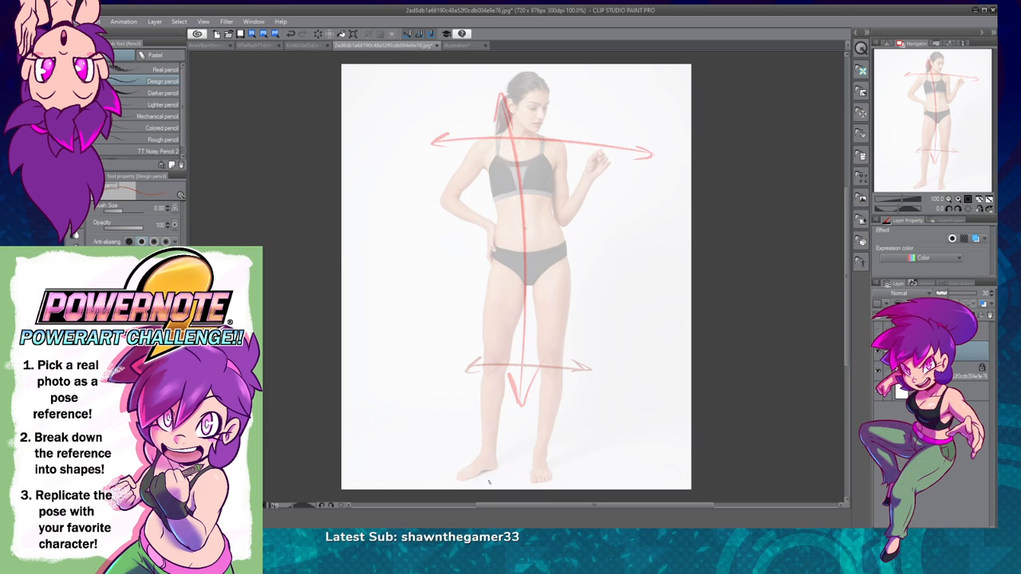
Step: Draw a red downward arrow beside the outer thigh on the figure's raised-hand side
left_click_drag(485, 469, 492, 479)
key("ctrl+z")
key("]")
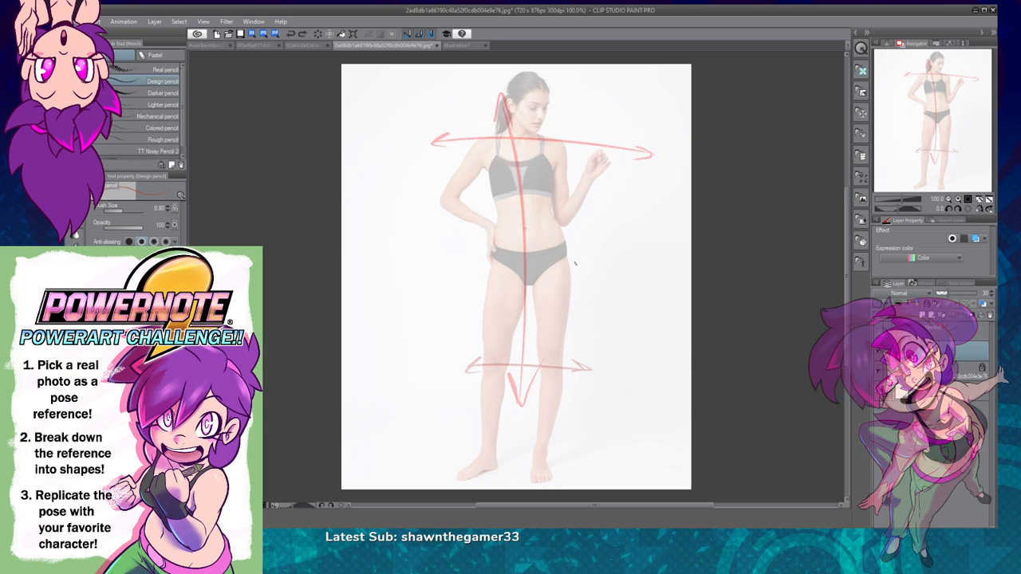
mouse_move(585, 262)
left_mouse_down()
mouse_move(587, 342)
mouse_move(590, 319)
mouse_move(588, 333)
left_mouse_up()
key("ctrl+z")
mouse_move(582, 311)
left_mouse_down()
mouse_move(589, 333)
mouse_move(597, 311)
left_mouse_up()
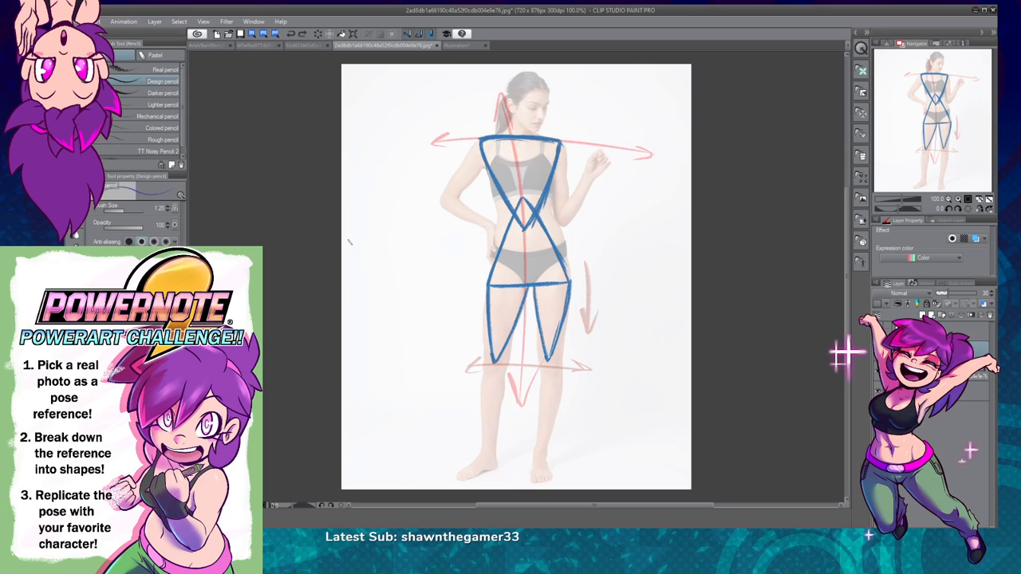
Step: Draw small dark blue triangles over both shoulders on the blue shapes layer
left_click(934, 332)
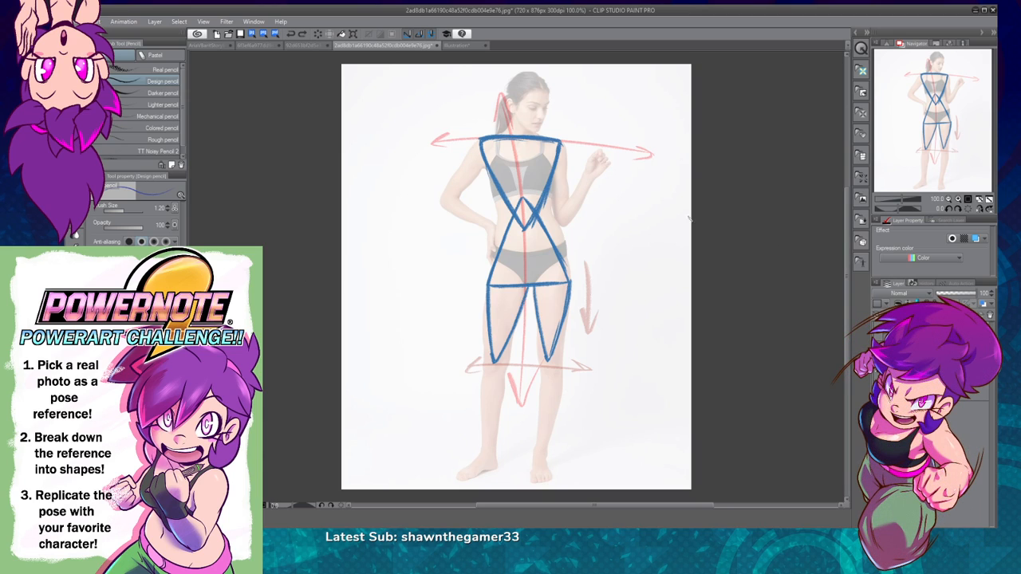
mouse_move(480, 139)
left_mouse_down()
mouse_move(461, 182)
mouse_move(481, 170)
mouse_move(480, 144)
mouse_move(460, 181)
mouse_move(488, 171)
left_mouse_up()
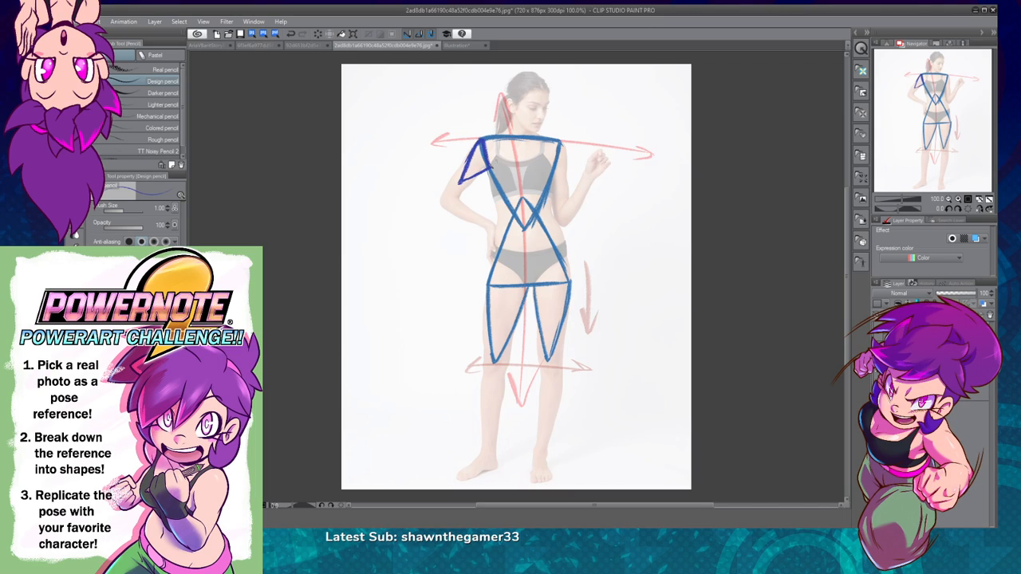
mouse_move(563, 144)
left_mouse_down()
mouse_move(563, 187)
mouse_move(550, 171)
mouse_move(562, 144)
mouse_move(565, 183)
left_mouse_up()
key("ctrl+z")
key("ctrl+z")
key("ctrl+z")
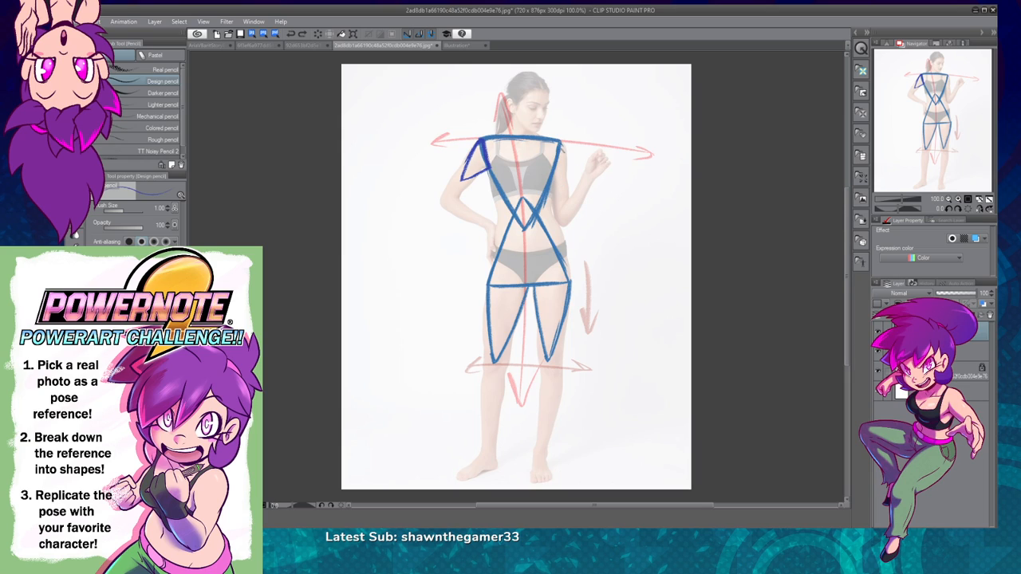
left_click(302, 34)
mouse_move(561, 142)
left_mouse_down()
mouse_move(553, 179)
mouse_move(565, 187)
mouse_move(562, 140)
left_mouse_up()
mouse_move(606, 89)
left_mouse_down()
mouse_move(601, 123)
mouse_move(611, 136)
mouse_move(608, 86)
left_mouse_up()
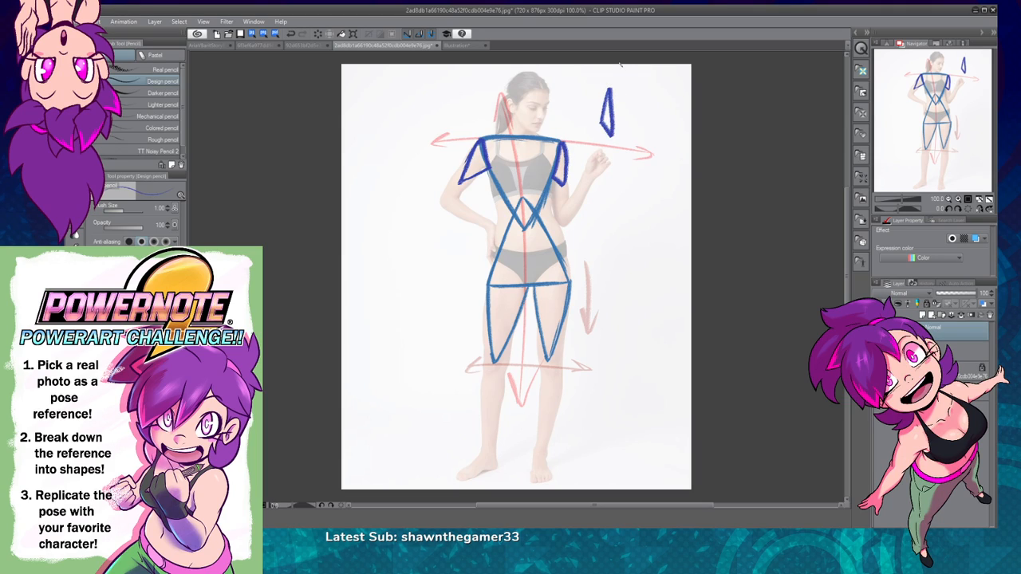
key("ctrl+z")
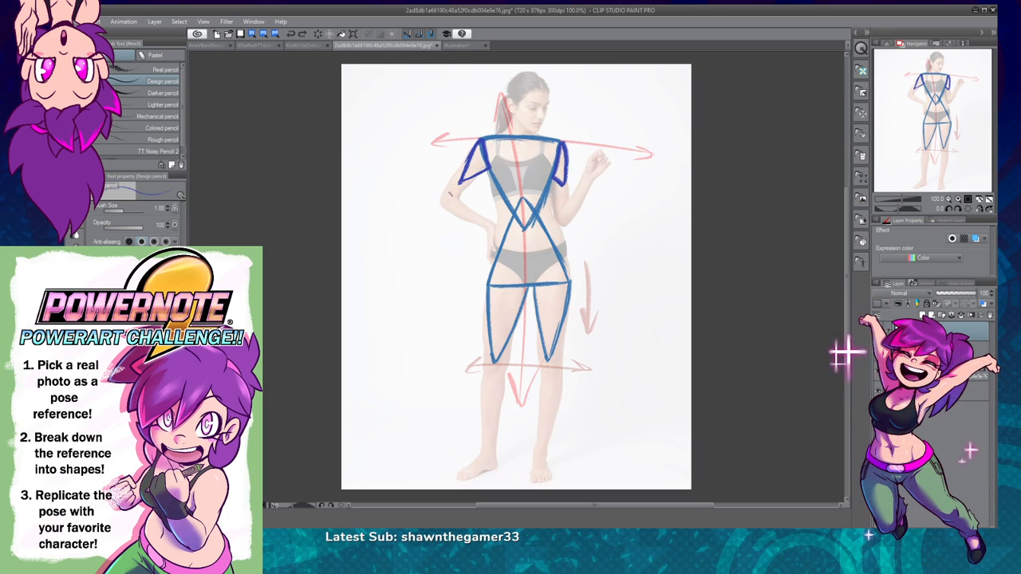
Step: Draw narrow dark blue tapered shapes over both upper arms, from the shoulder triangles down to the elbows
mouse_move(443, 201)
left_mouse_down()
mouse_move(468, 160)
mouse_move(477, 183)
mouse_move(443, 204)
mouse_move(480, 168)
left_mouse_up()
key("ctrl+z")
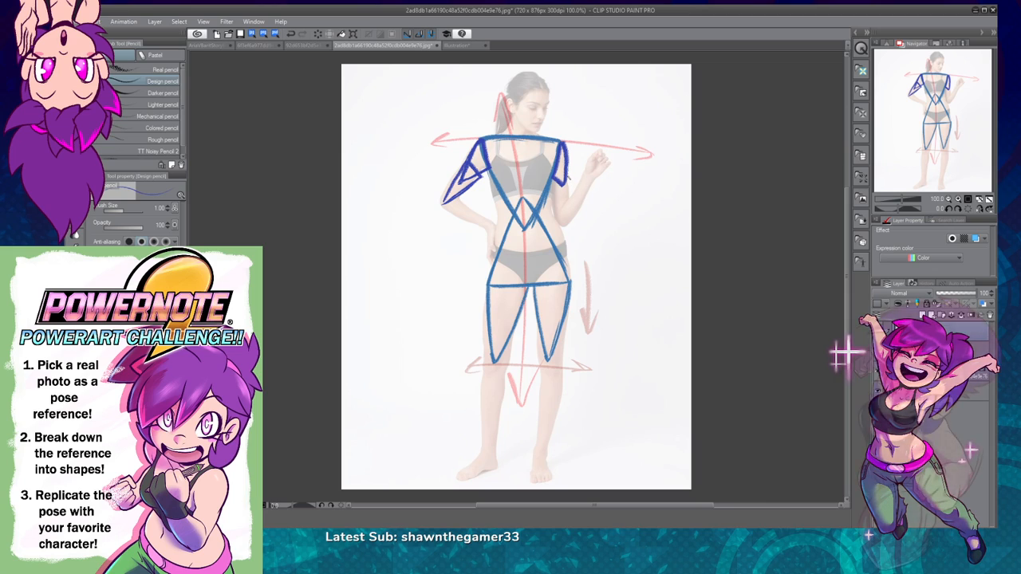
mouse_move(567, 177)
left_mouse_down()
mouse_move(563, 221)
mouse_move(550, 188)
mouse_move(561, 181)
left_mouse_up()
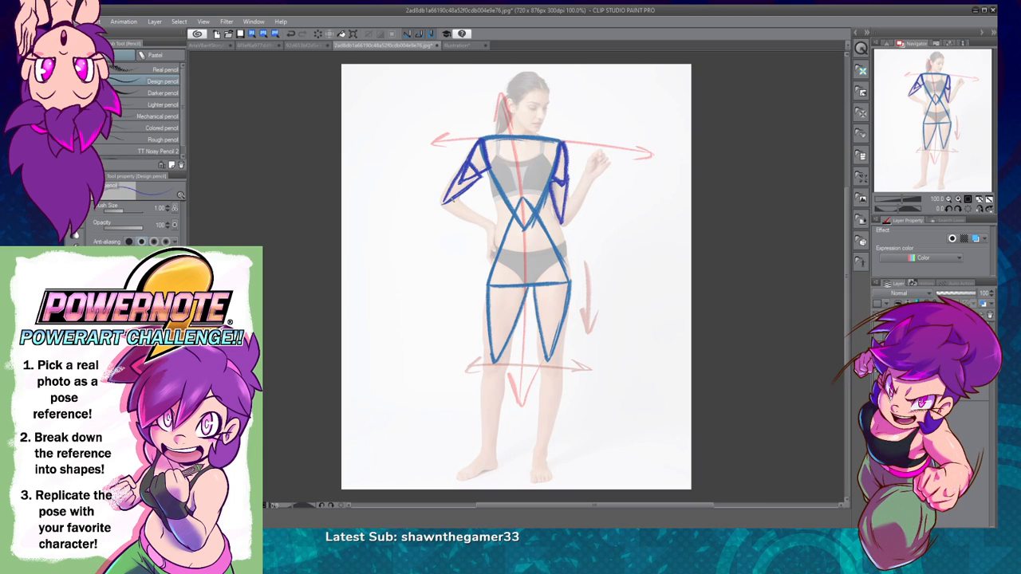
Step: Draw long dark blue tapered shapes over both forearms, following the hand-on-hip arm and the raised arm
mouse_move(441, 205)
left_mouse_down()
mouse_move(490, 230)
mouse_move(448, 191)
mouse_move(439, 212)
left_mouse_up()
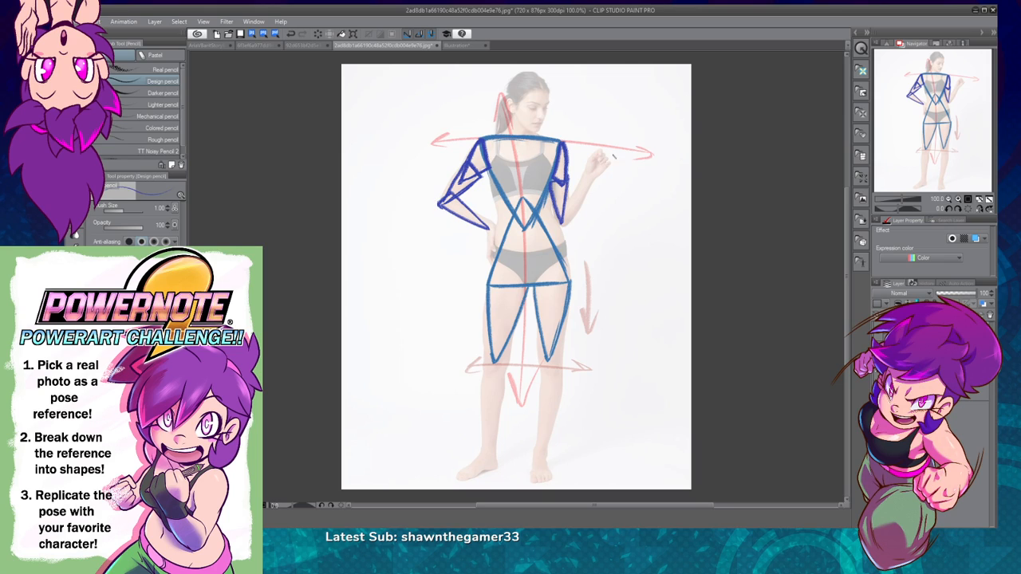
mouse_move(568, 202)
left_mouse_down()
mouse_move(564, 218)
mouse_move(592, 172)
mouse_move(565, 229)
left_mouse_up()
key("ctrl+z")
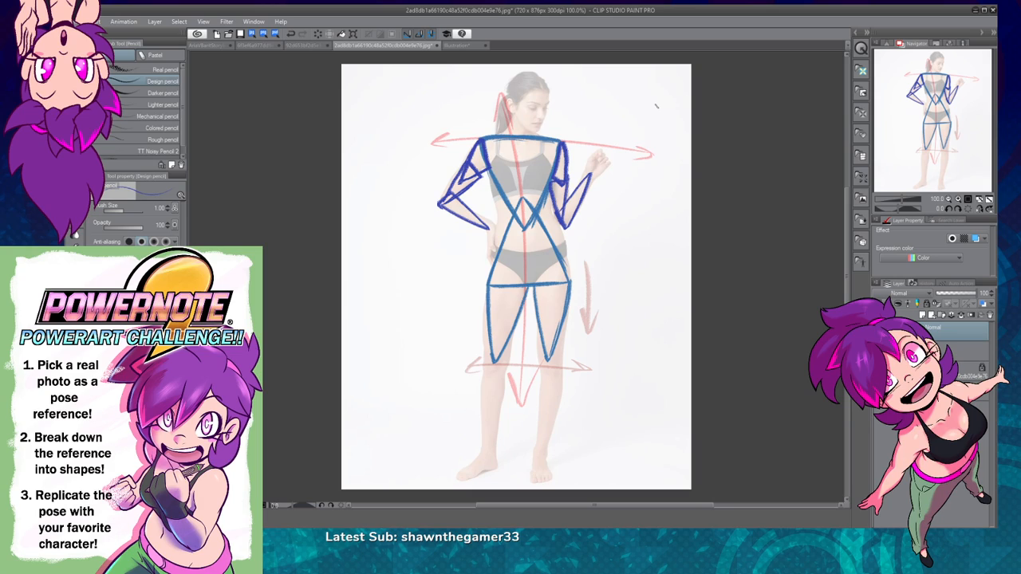
key("ctrl+z")
mouse_move(567, 204)
left_mouse_down()
mouse_move(583, 181)
mouse_move(560, 212)
mouse_move(562, 228)
left_mouse_up()
key("ctrl+z")
key("ctrl+z")
mouse_move(586, 172)
left_mouse_down()
mouse_move(557, 222)
mouse_move(569, 222)
left_mouse_up()
key("ctrl+z")
mouse_move(586, 171)
left_mouse_down()
mouse_move(559, 220)
mouse_move(566, 230)
mouse_move(587, 182)
mouse_move(559, 222)
left_mouse_up()
key("ctrl+z")
left_click_drag(590, 174, 559, 224)
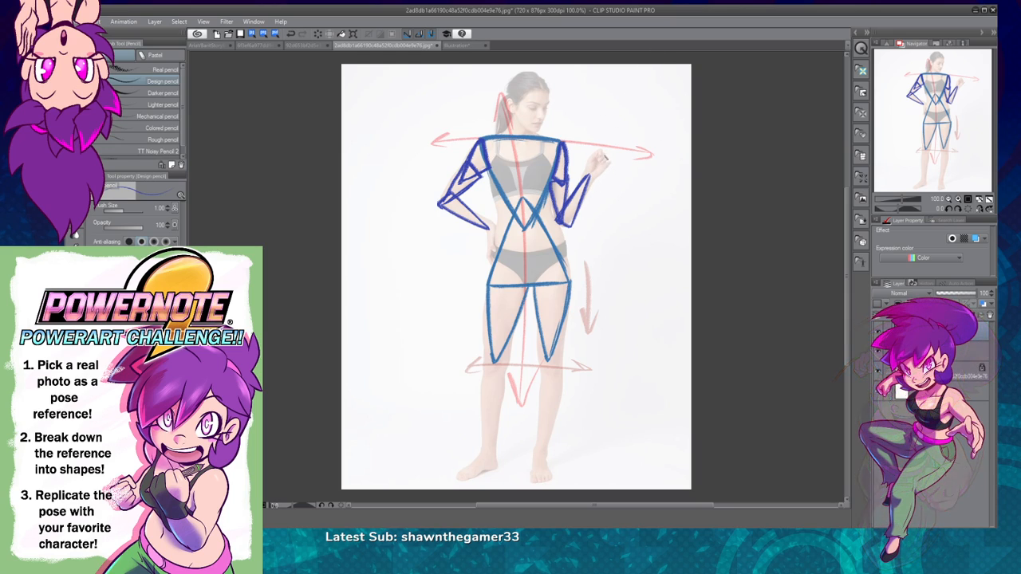
Step: Draw small dark blue tapered triangles over the raised hand and the hand on the hip, reducing the brush size to 0.80
mouse_move(601, 151)
left_mouse_down()
mouse_move(611, 168)
mouse_move(591, 180)
mouse_move(592, 150)
mouse_move(612, 166)
left_mouse_up()
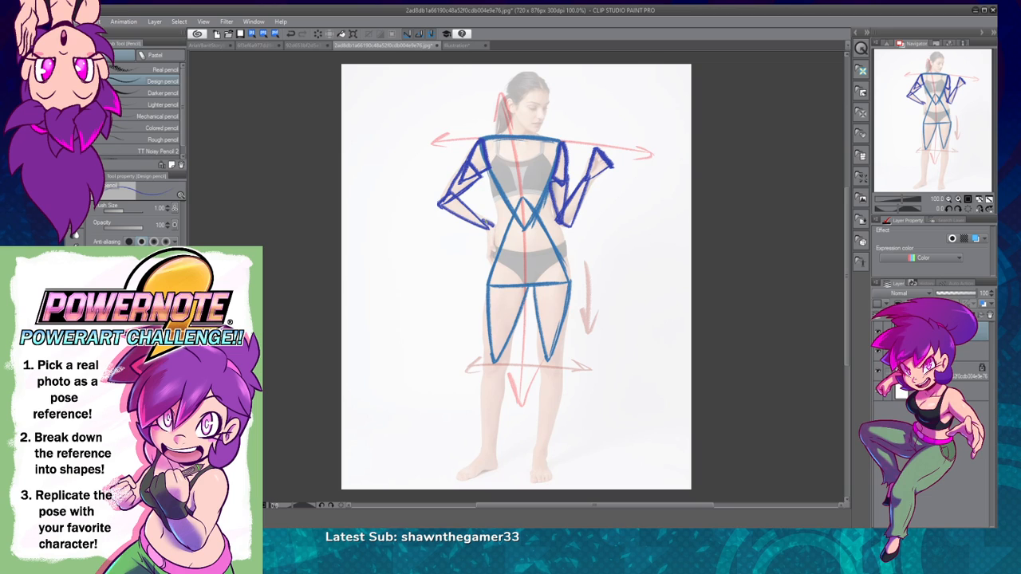
left_click_drag(494, 229, 496, 233)
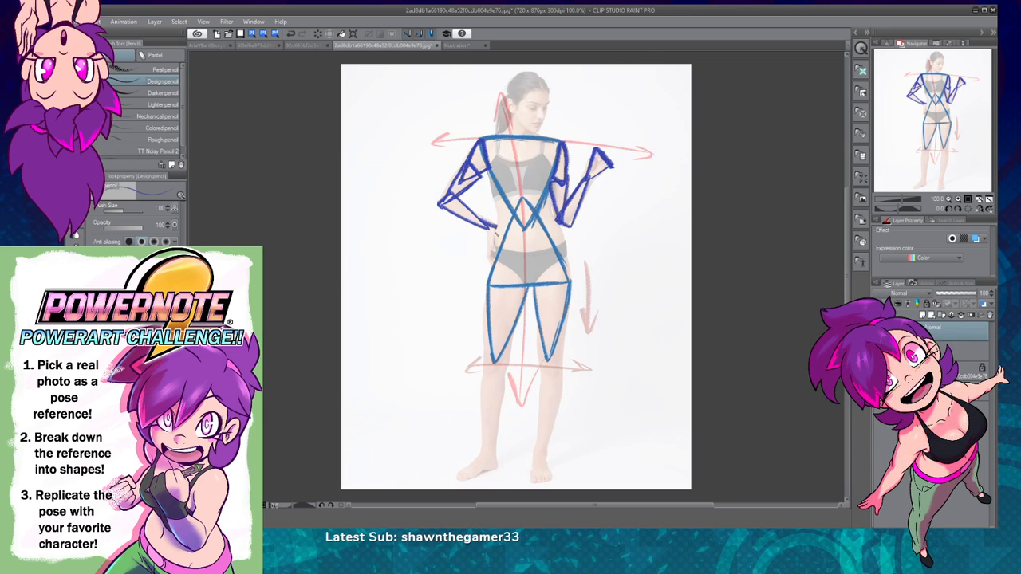
left_click(958, 199)
left_click(958, 199)
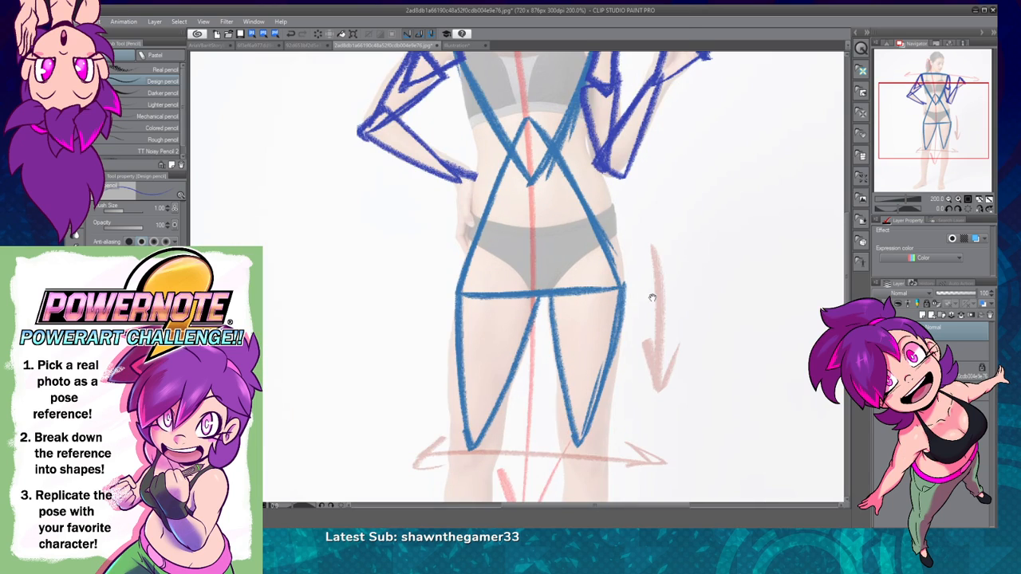
left_click_drag(657, 328, 665, 404)
key("ctrl+z")
key("[")
mouse_move(454, 232)
left_mouse_down()
mouse_move(483, 249)
mouse_move(455, 235)
mouse_move(485, 252)
mouse_move(473, 316)
mouse_move(456, 247)
left_mouse_up()
key("ctrl+z")
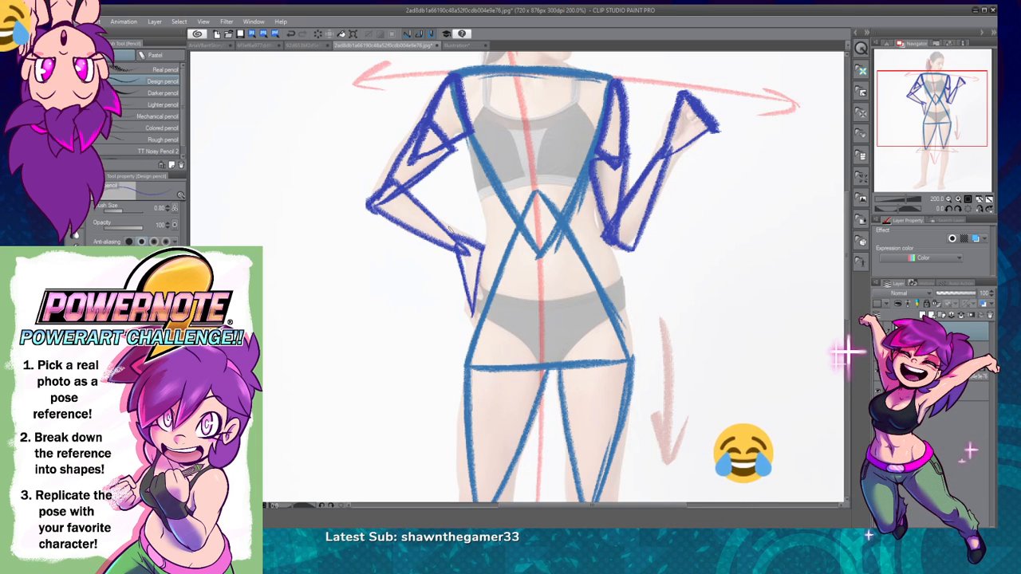
Step: Draw a dark blue inverted triangle over the pelvis, spanning the hips and pointing down to the crotch
left_click(950, 200)
left_click_drag(693, 353, 688, 225)
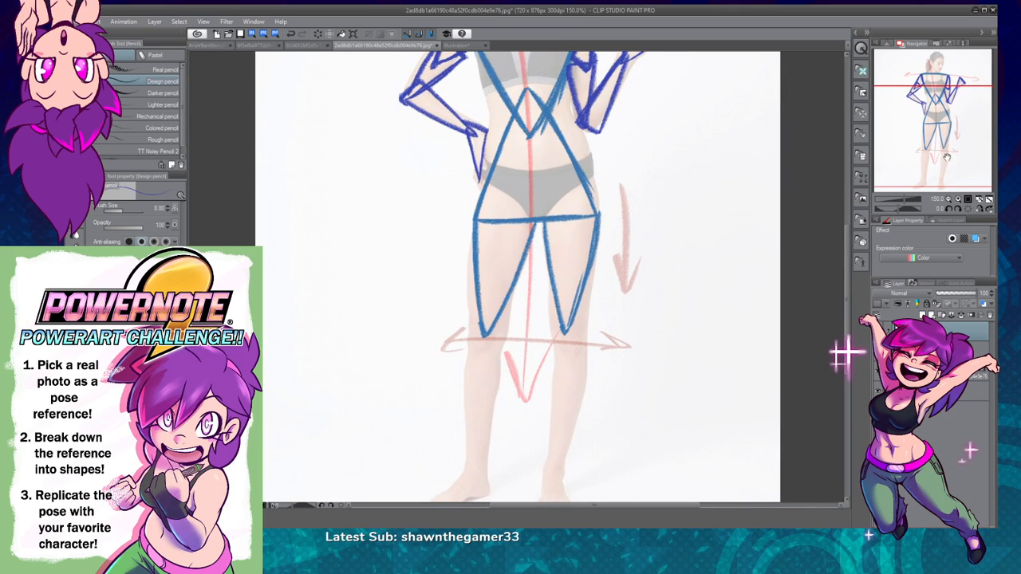
left_click_drag(635, 323, 629, 430)
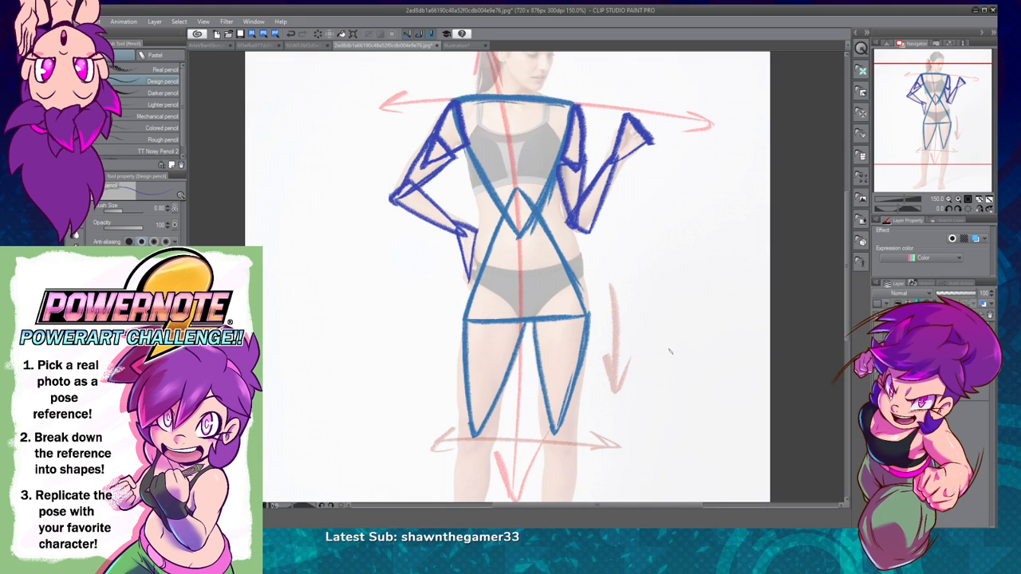
mouse_move(680, 368)
left_mouse_down()
mouse_move(672, 390)
mouse_move(665, 381)
left_mouse_up()
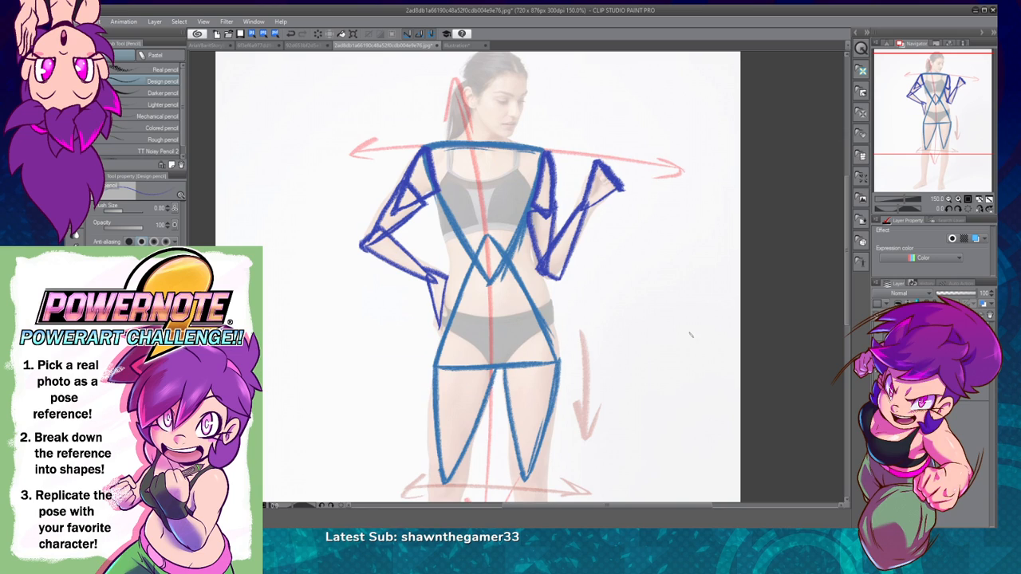
left_click_drag(694, 356, 721, 294)
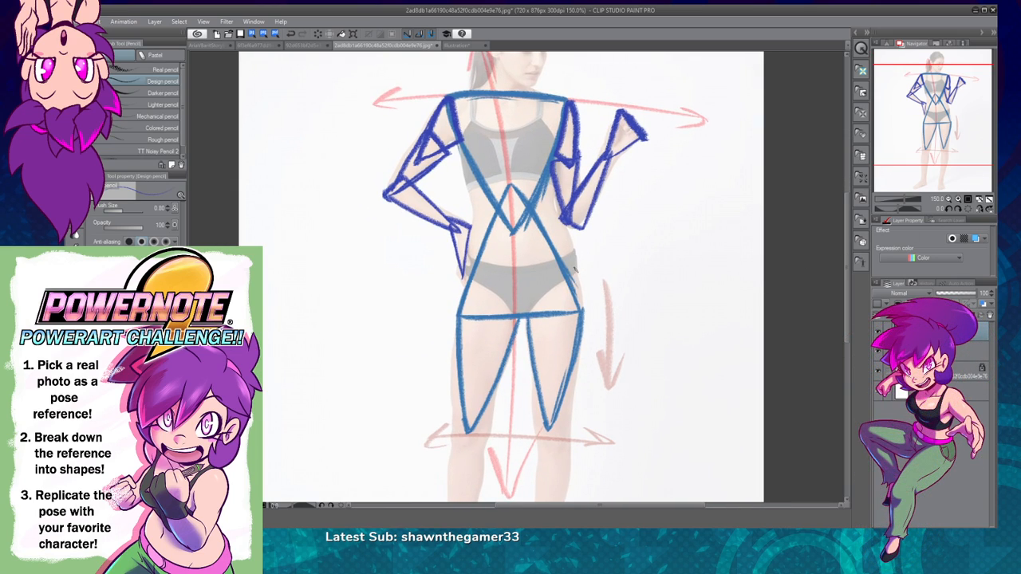
mouse_move(526, 315)
left_mouse_down()
mouse_move(564, 277)
mouse_move(530, 312)
left_mouse_up()
left_click_drag(473, 276, 521, 315)
key("ctrl+z")
left_click_drag(473, 276, 517, 317)
key("ctrl+z")
mouse_move(472, 276)
left_mouse_down()
mouse_move(517, 317)
mouse_move(473, 278)
left_mouse_up()
left_click_drag(513, 312, 527, 321)
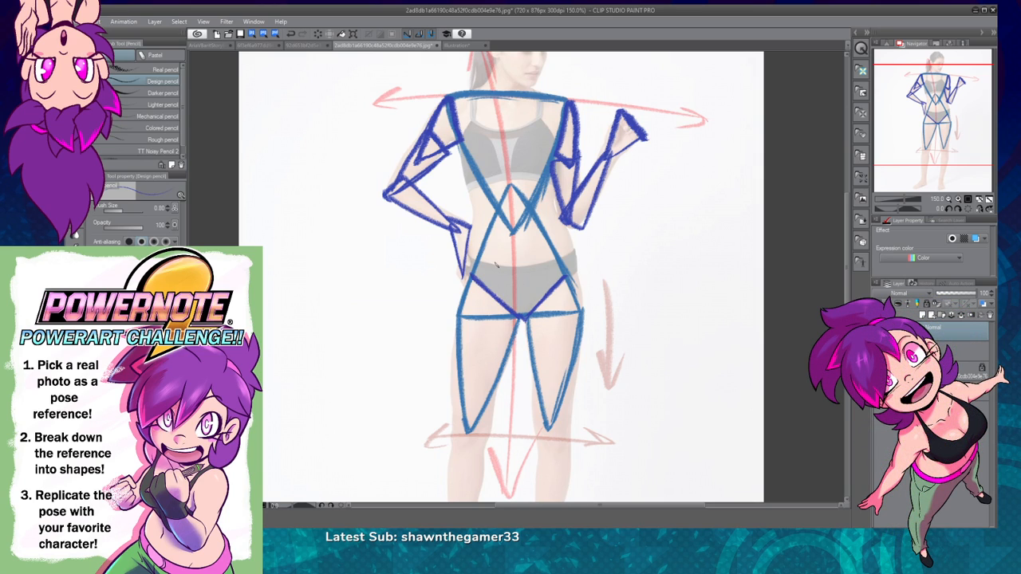
mouse_move(473, 273)
left_mouse_down()
mouse_move(568, 275)
mouse_move(469, 275)
left_mouse_up()
key("ctrl+z")
left_click_drag(562, 271, 571, 275)
Step: Draw a small dark blue inverted triangle over the knee on the figure's hand-on-hip side
left_click(948, 206)
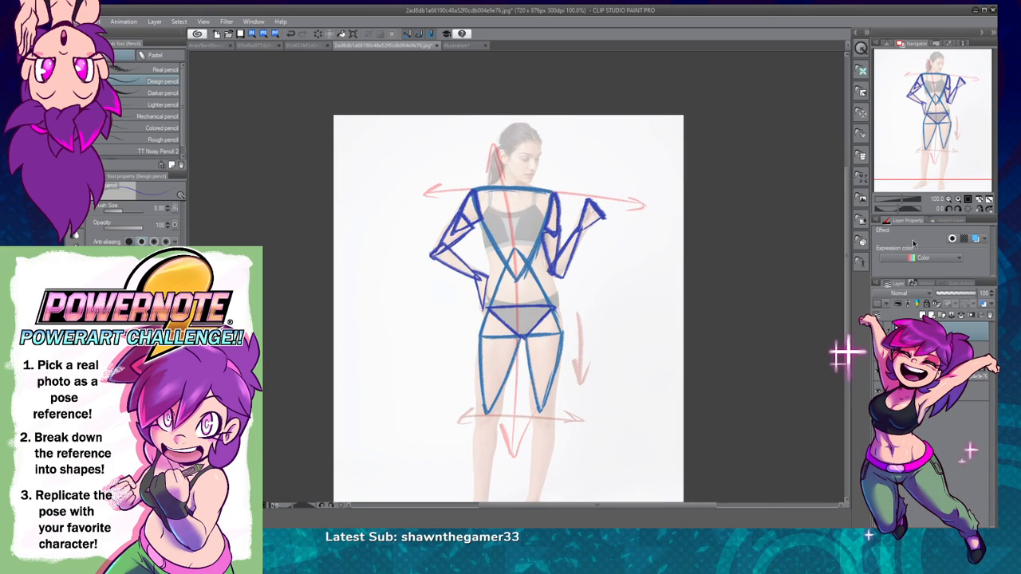
left_click_drag(662, 383, 658, 252)
left_click(957, 200)
left_click_drag(686, 340, 653, 368)
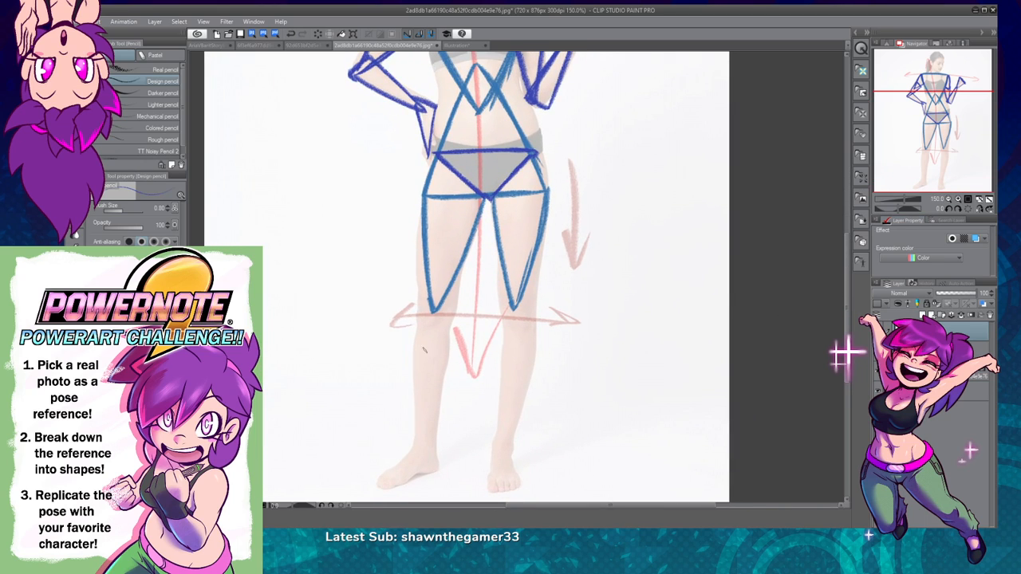
mouse_move(428, 296)
left_mouse_down()
mouse_move(419, 292)
mouse_move(440, 297)
mouse_move(422, 334)
mouse_move(424, 292)
left_mouse_up()
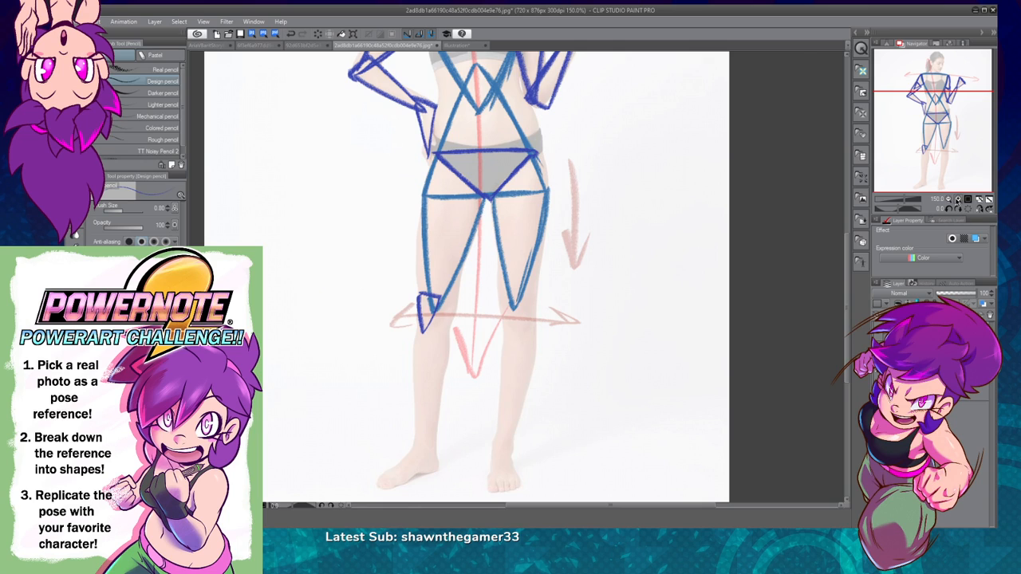
key("ctrl+plus")
left_click_drag(516, 367, 547, 385)
key("ctrl+z")
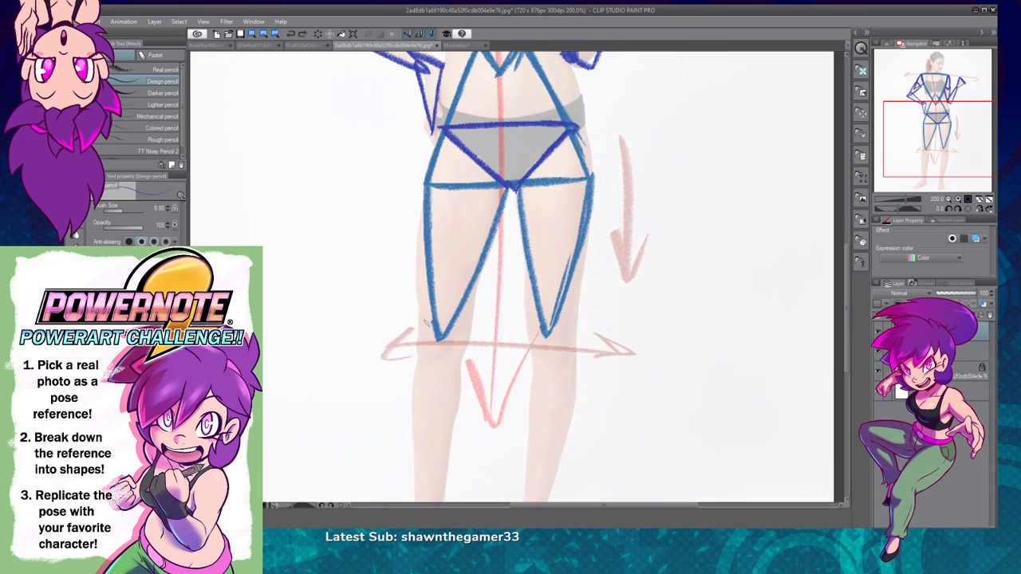
mouse_move(427, 321)
left_mouse_down()
mouse_move(455, 327)
mouse_move(439, 360)
left_mouse_up()
mouse_move(422, 322)
left_mouse_down()
mouse_move(435, 367)
mouse_move(455, 323)
left_mouse_up()
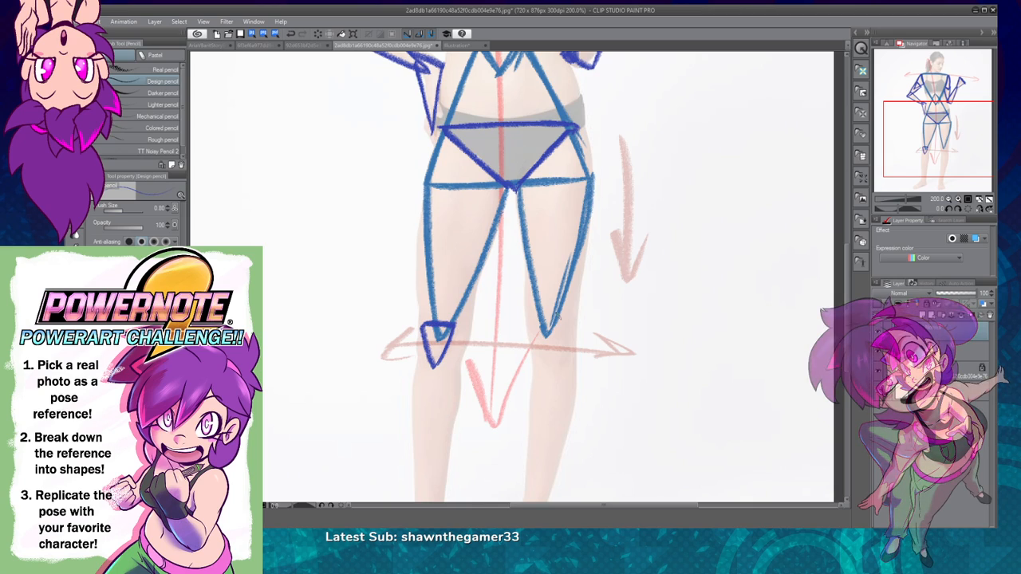
Step: Sketch a dashed guide line across the knee tops and draw a matching inverted triangle over the raised-hand side's knee
mouse_move(540, 323)
left_mouse_down()
mouse_move(561, 327)
mouse_move(530, 328)
mouse_move(551, 374)
mouse_move(558, 353)
mouse_move(533, 334)
mouse_move(547, 367)
mouse_move(566, 328)
mouse_move(539, 330)
mouse_move(563, 331)
mouse_move(535, 346)
mouse_move(548, 370)
mouse_move(560, 327)
left_mouse_up()
key("ctrl+z")
key("ctrl+z")
key("ctrl+z")
left_click_drag(350, 321, 648, 335)
mouse_move(534, 328)
left_mouse_down()
mouse_move(563, 328)
mouse_move(553, 357)
mouse_move(531, 335)
mouse_move(567, 328)
left_mouse_up()
mouse_move(567, 328)
left_mouse_down()
mouse_move(545, 370)
mouse_move(532, 335)
left_mouse_up()
Step: Sketch a dashed guide line along the lower tips of both knee triangles and undo it
left_click_drag(413, 366, 473, 368)
left_click_drag(480, 367, 528, 370)
left_click_drag(542, 370, 559, 371)
left_click_drag(574, 373, 592, 373)
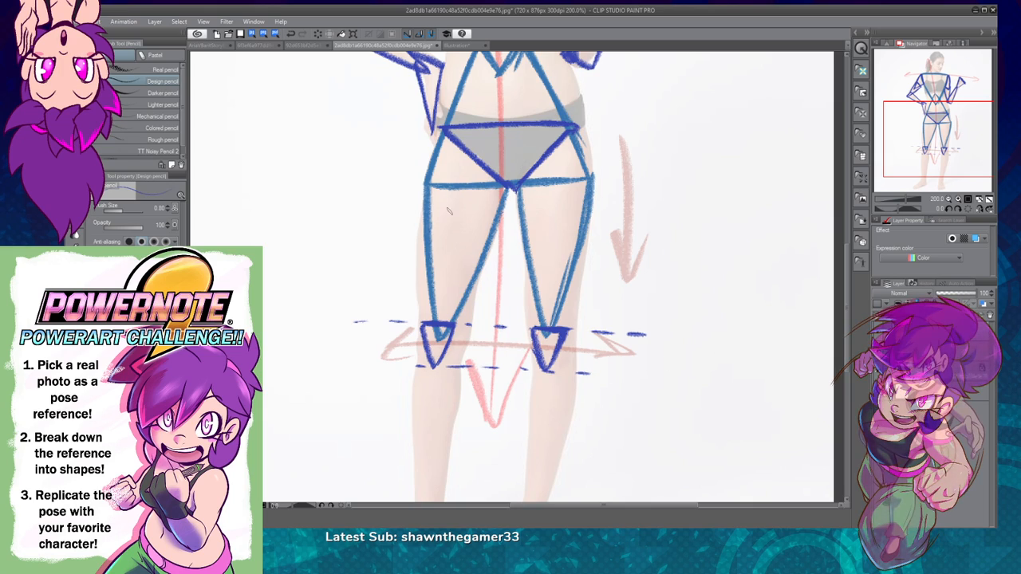
key("ctrl+z")
key("ctrl+z")
key("ctrl+z")
key("ctrl+z")
key("ctrl+z")
key("ctrl+z")
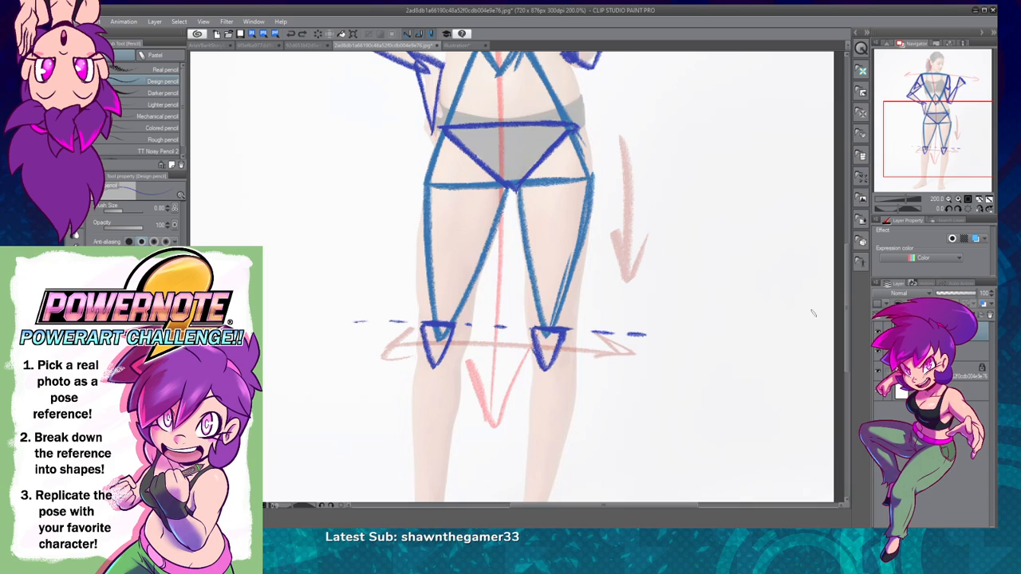
Step: Undo the dashed guide line across the tops of the knee triangles, keeping both triangles
key("ctrl+z")
key("ctrl+z")
key("ctrl+z")
key("ctrl+z")
key("ctrl+z")
key("ctrl+z")
key("ctrl+z")
key("ctrl+z")
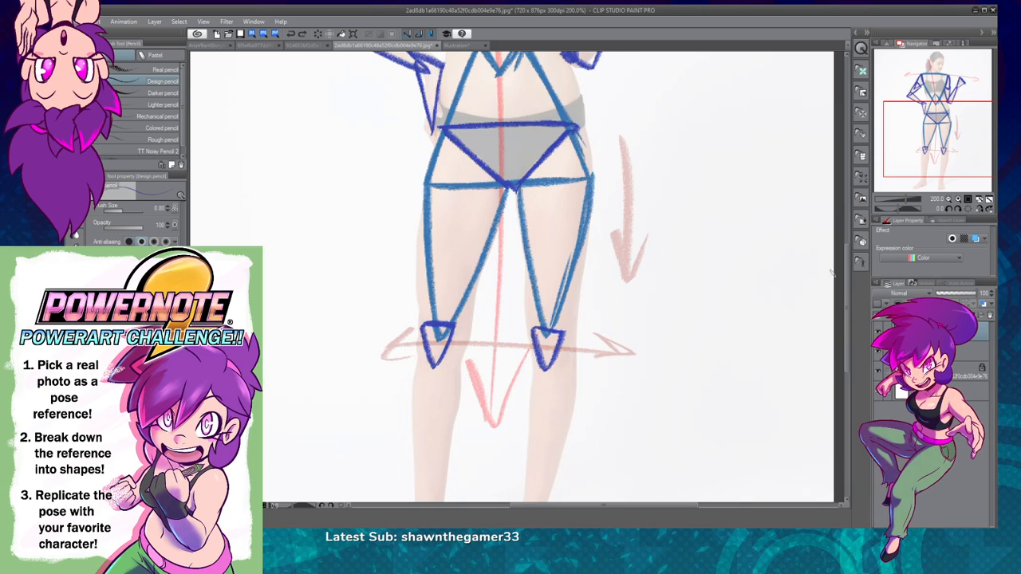
Step: Draw a long dark blue triangle over the shin on the hand-on-hip side, tapering from below the knee to the ankle
scroll(483, 216, "down", 3)
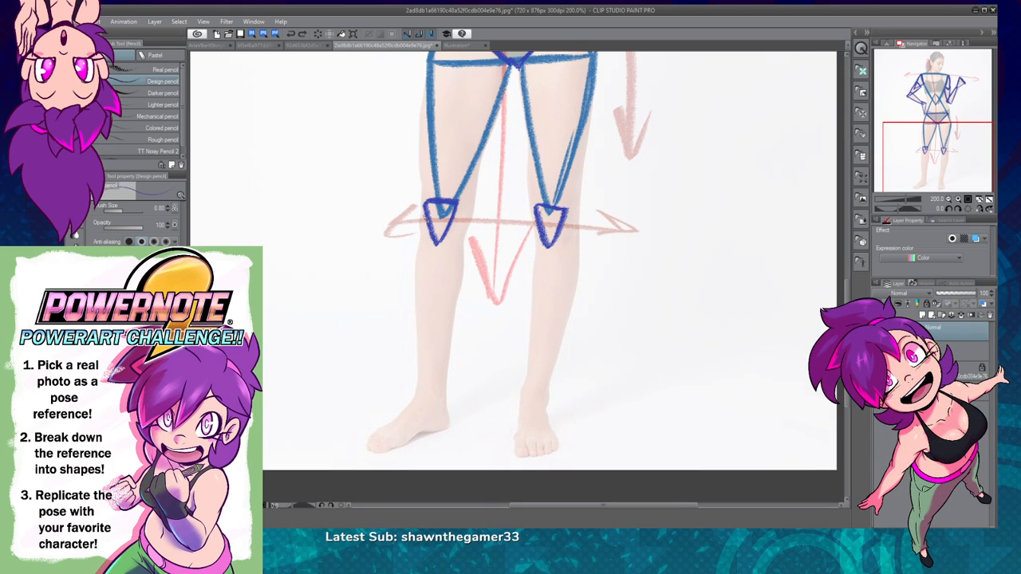
mouse_move(460, 273)
left_mouse_down()
mouse_move(457, 299)
mouse_move(420, 351)
mouse_move(419, 378)
left_mouse_up()
key("ctrl+z")
key("ctrl+z")
key("ctrl+z")
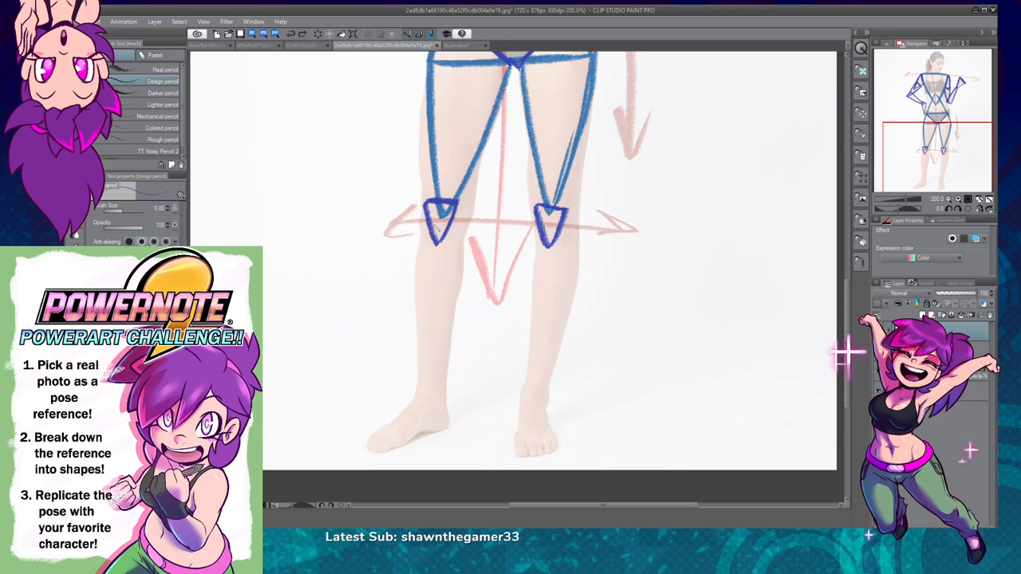
left_click_drag(420, 233, 465, 233)
key("ctrl+z")
mouse_move(421, 233)
left_mouse_down()
mouse_move(467, 238)
mouse_move(418, 247)
mouse_move(433, 407)
left_mouse_up()
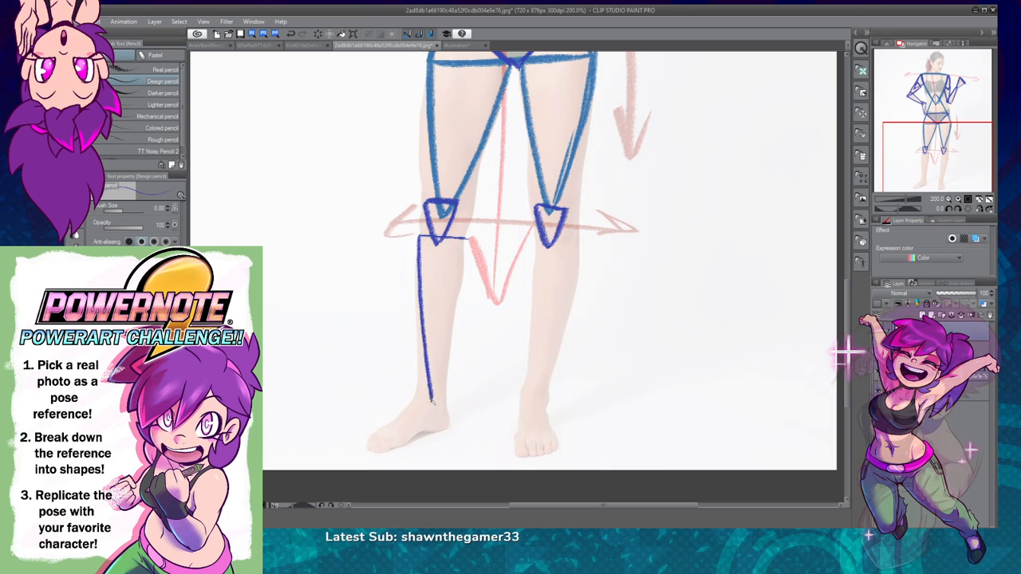
left_click_drag(469, 238, 429, 411)
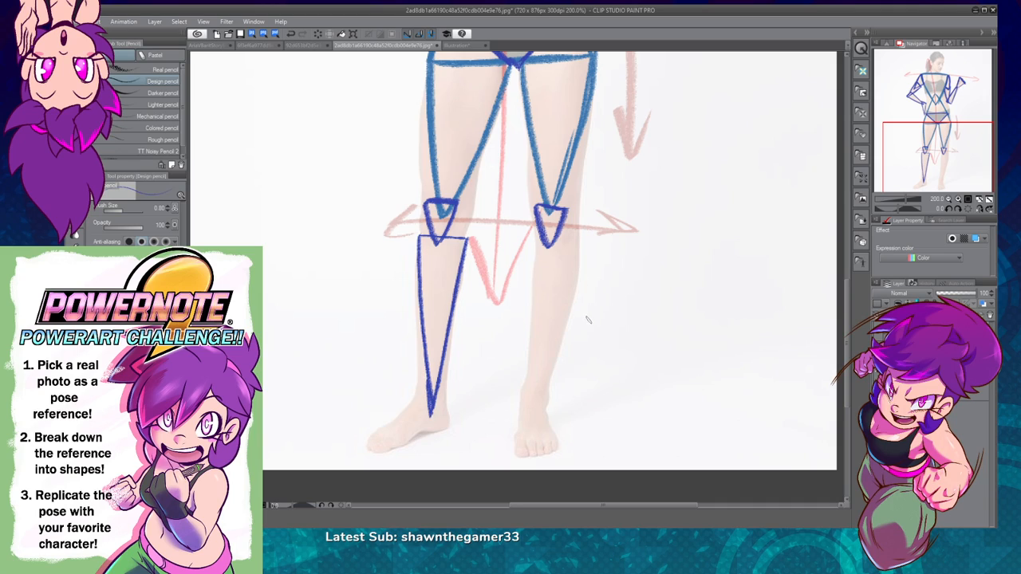
Step: Try to draw a long tapered triangle over the shin on the raised-hand side
mouse_move(543, 237)
left_mouse_down()
mouse_move(575, 244)
mouse_move(540, 245)
mouse_move(537, 259)
mouse_move(533, 401)
left_mouse_up()
left_click_drag(578, 249, 534, 406)
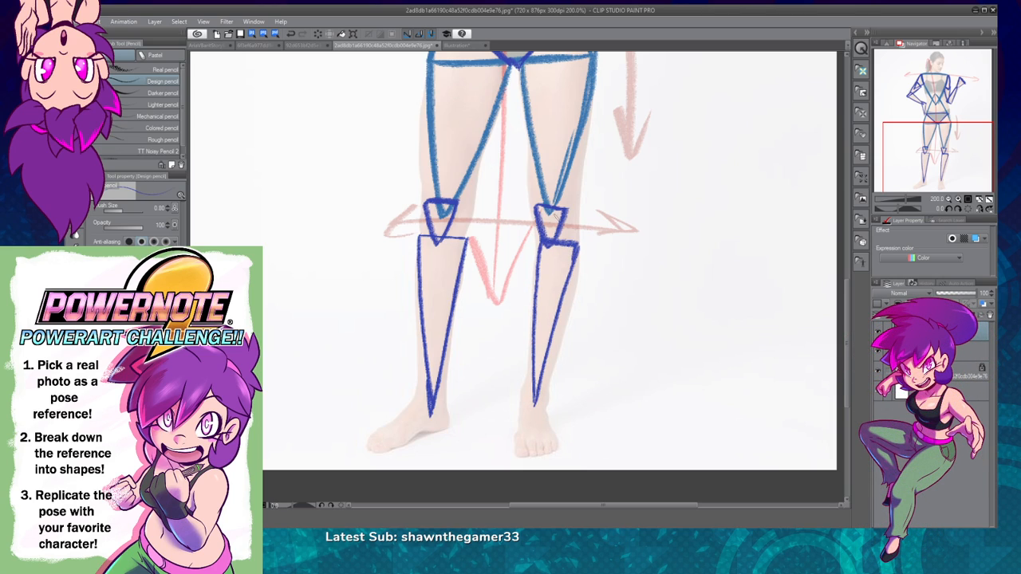
key("ctrl+z")
key("ctrl+z")
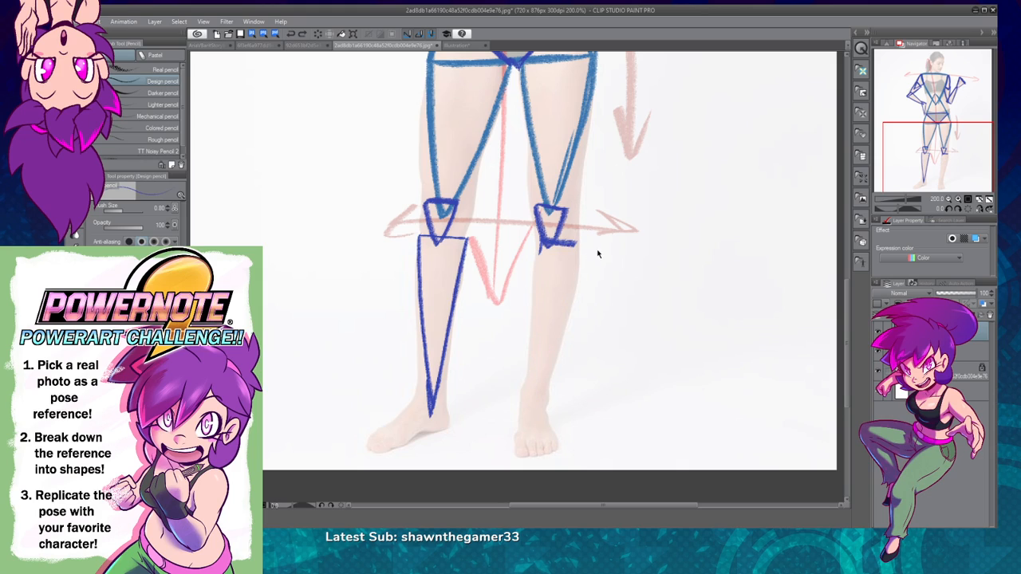
key("ctrl+z")
Step: Sketch trial contour strokes around the lower leg on the raised-hand side, undoing all but the outer calf curve
key("ctrl+z")
mouse_move(585, 248)
left_mouse_down()
mouse_move(582, 335)
mouse_move(558, 381)
mouse_move(576, 364)
left_mouse_up()
mouse_move(526, 252)
left_mouse_down()
mouse_move(512, 387)
mouse_move(519, 372)
left_mouse_up()
left_click_drag(565, 259, 519, 422)
key("ctrl+z")
key("ctrl+z")
key("ctrl+z")
key("ctrl+z")
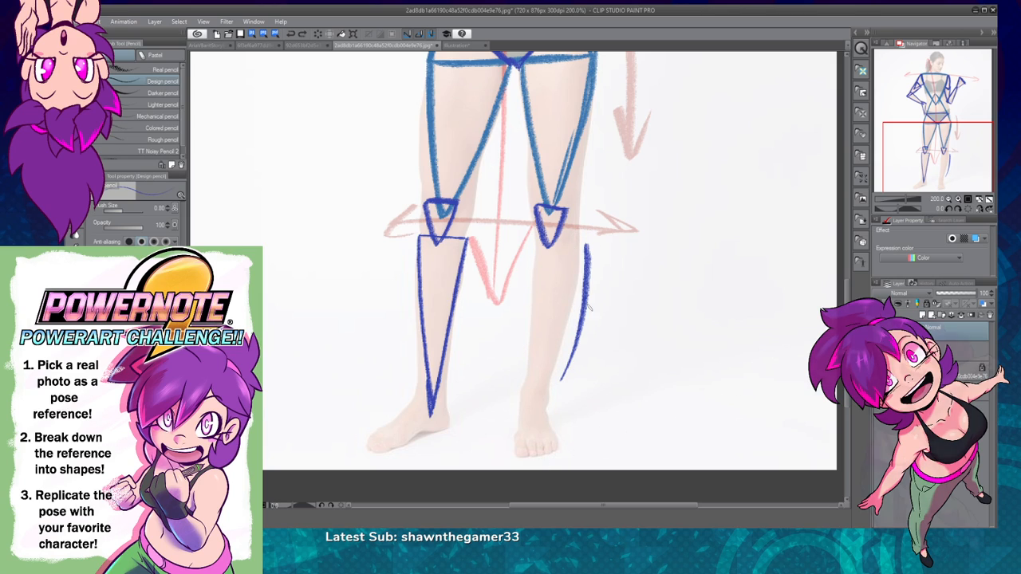
Step: Sketch dark blue flow strokes and curved arrows beside the outer thigh and both calves, and undo them all
left_click_drag(603, 105, 586, 179)
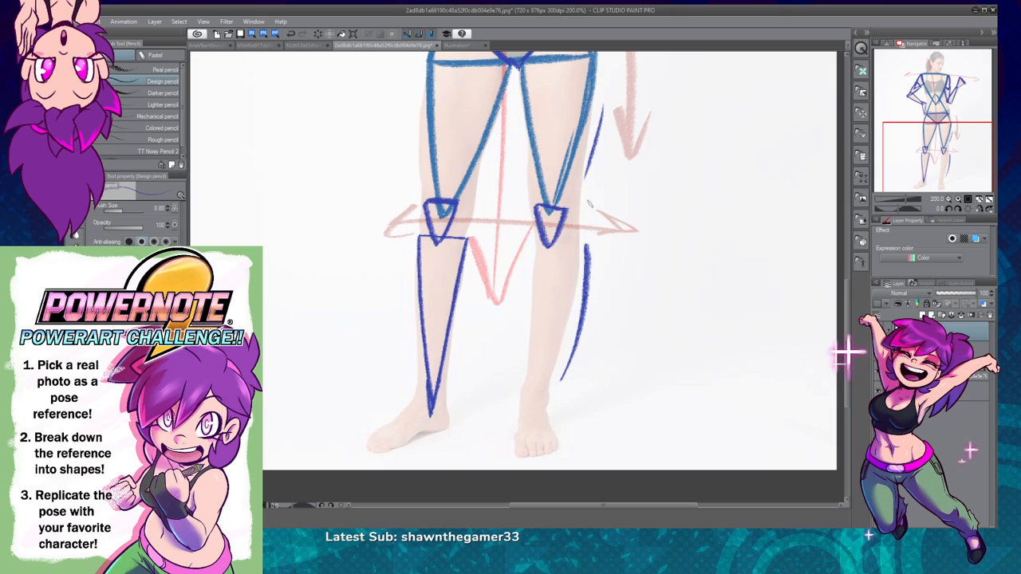
left_click_drag(560, 351, 577, 367)
mouse_move(478, 272)
left_mouse_down()
mouse_move(464, 367)
mouse_move(471, 348)
left_mouse_up()
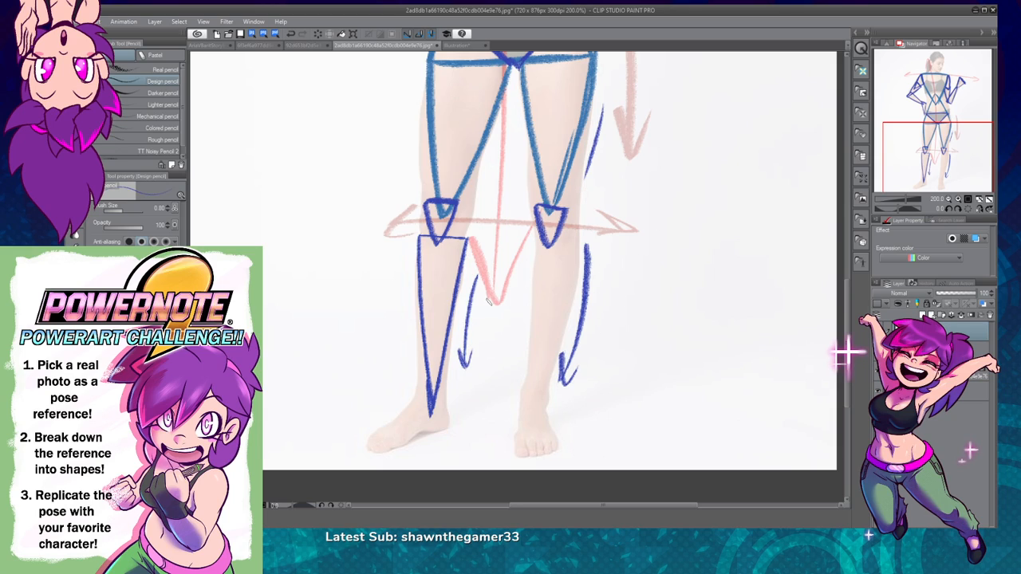
mouse_move(399, 258)
left_mouse_down()
mouse_move(402, 352)
mouse_move(409, 313)
left_mouse_up()
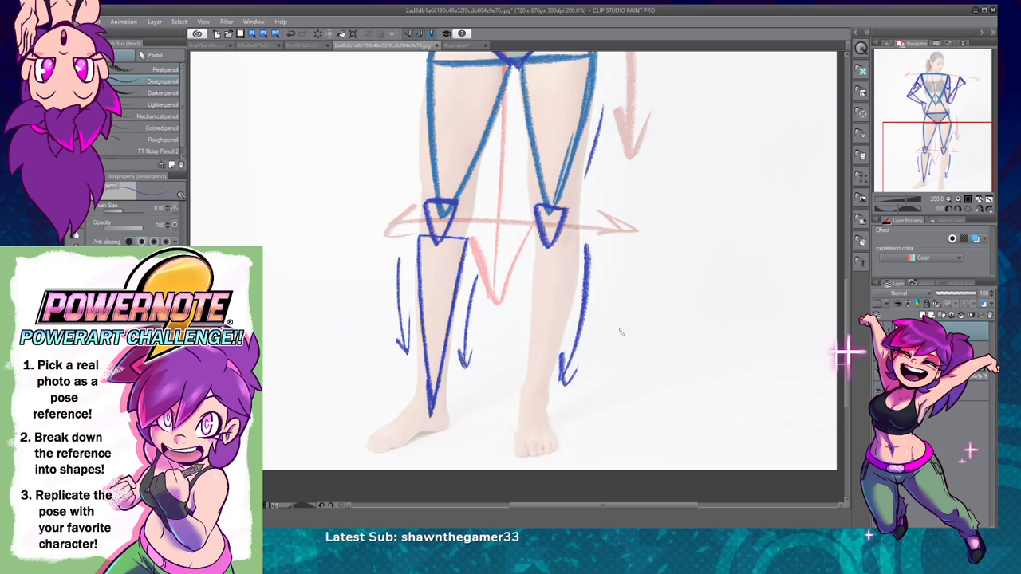
key("ctrl+z")
key("ctrl+z")
key("ctrl+z")
key("ctrl+z")
key("ctrl+z")
key("ctrl+z")
key("ctrl+z")
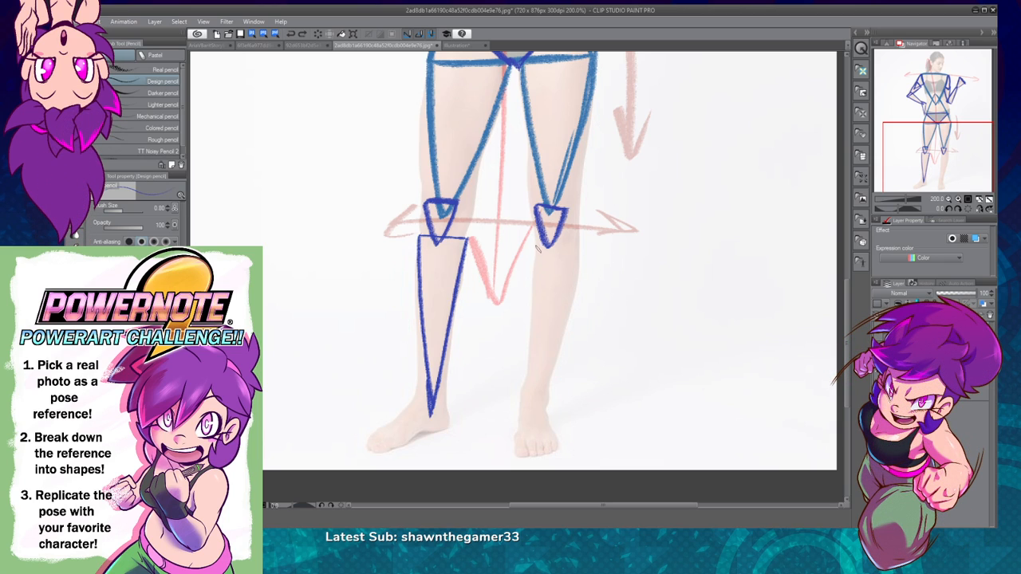
Step: Draw a long dark blue triangle over the raised-hand side's shin, with a slanted top edge and its tip at the ankle
left_click_drag(536, 246, 577, 250)
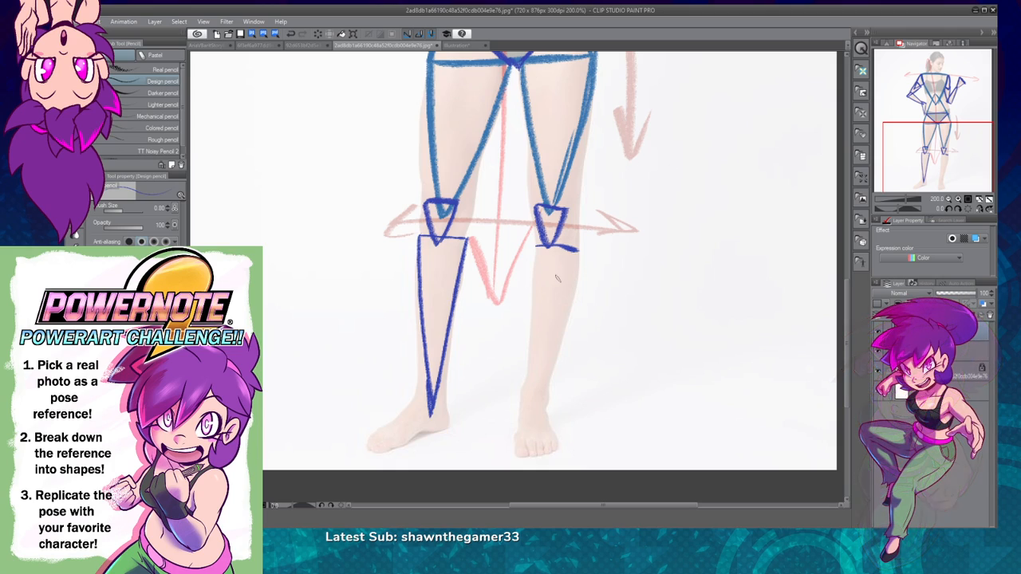
mouse_move(577, 252)
left_mouse_down()
mouse_move(533, 401)
mouse_move(579, 248)
left_mouse_up()
key("ctrl+z")
key("ctrl+z")
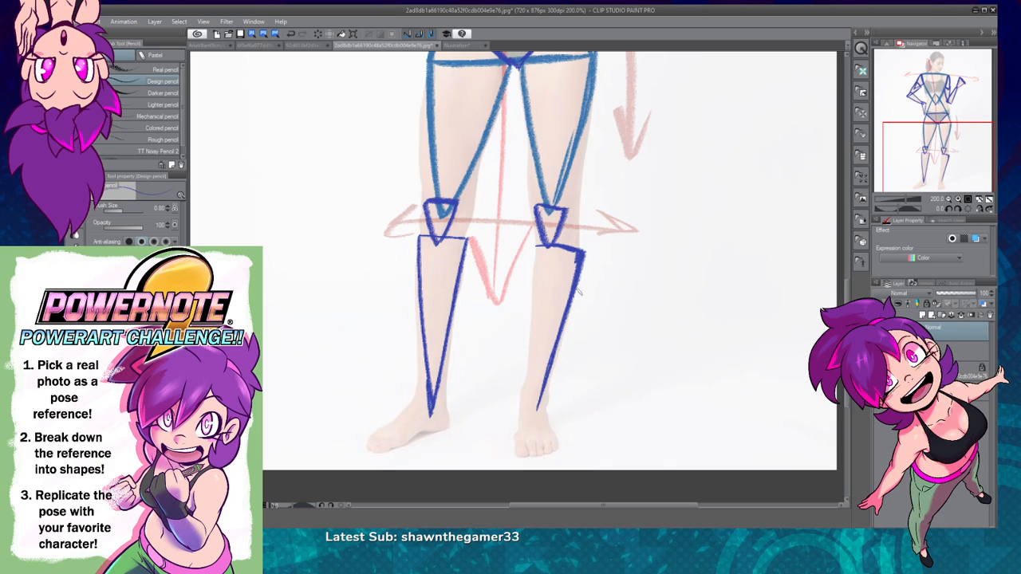
mouse_move(536, 249)
left_mouse_down()
mouse_move(535, 413)
mouse_move(533, 309)
left_mouse_up()
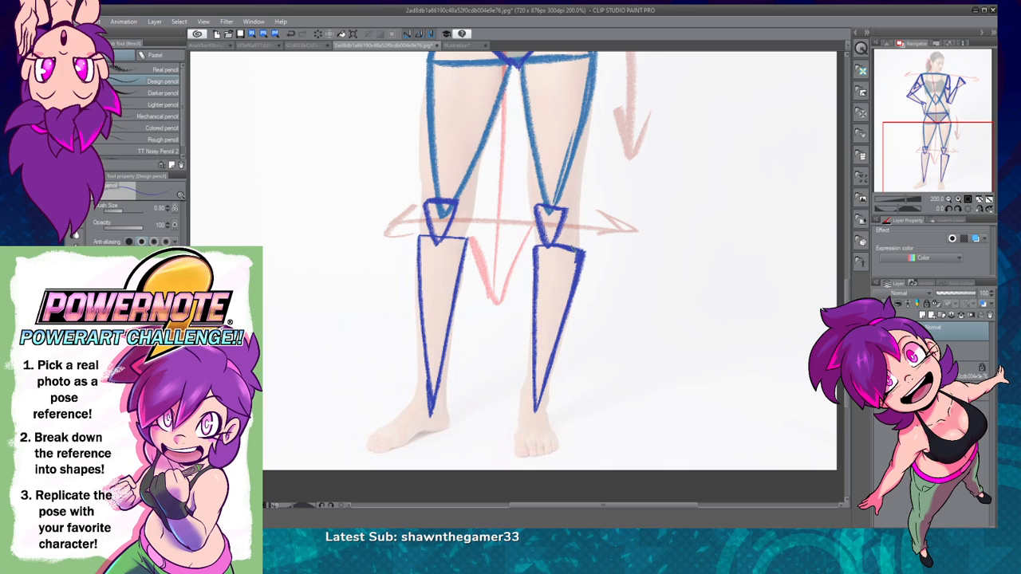
Step: Draw a small outward arrow above that shin triangle's top edge, and sketch and undo a long downward arrow beside the shin
mouse_move(579, 254)
left_mouse_down()
mouse_move(568, 237)
mouse_move(600, 242)
mouse_move(568, 388)
left_mouse_up()
left_click_drag(577, 323, 570, 385)
left_click_drag(597, 354, 568, 386)
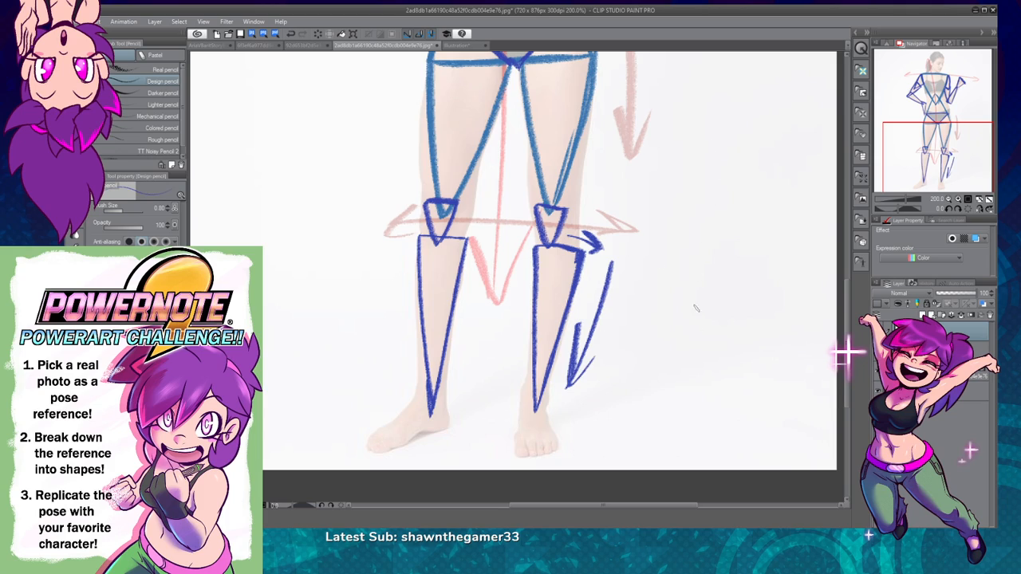
key("ctrl+z")
key("ctrl+z")
key("ctrl+z")
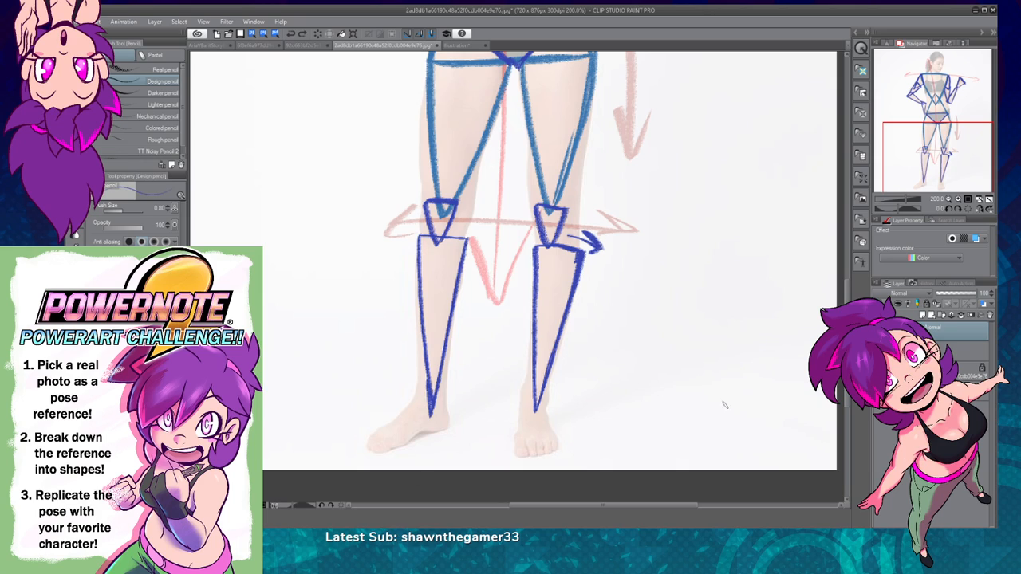
Step: Hide the blue shapes layer, leaving only the red gesture arrows over the photo
scroll(678, 389, "down", 2)
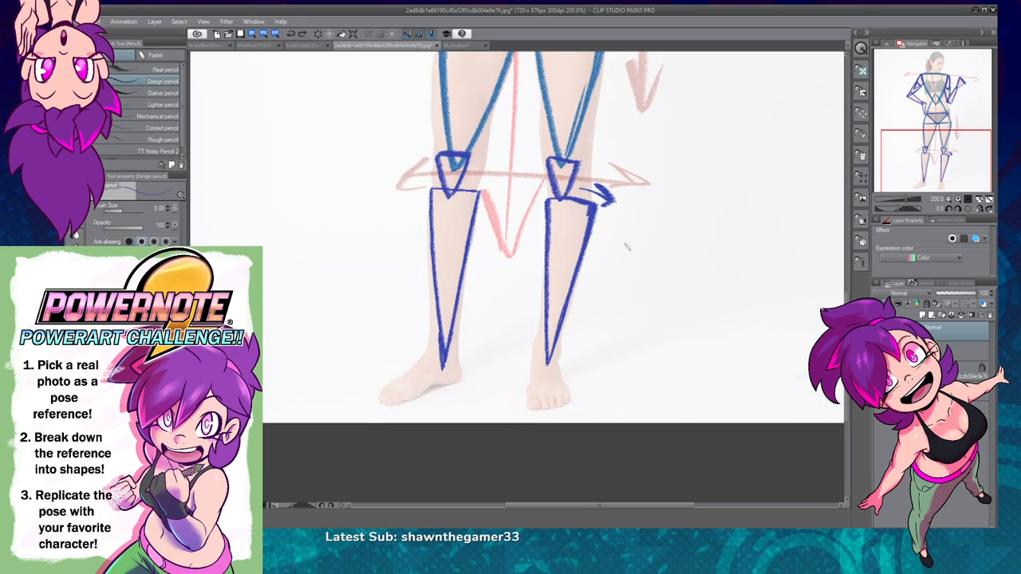
left_click(880, 331)
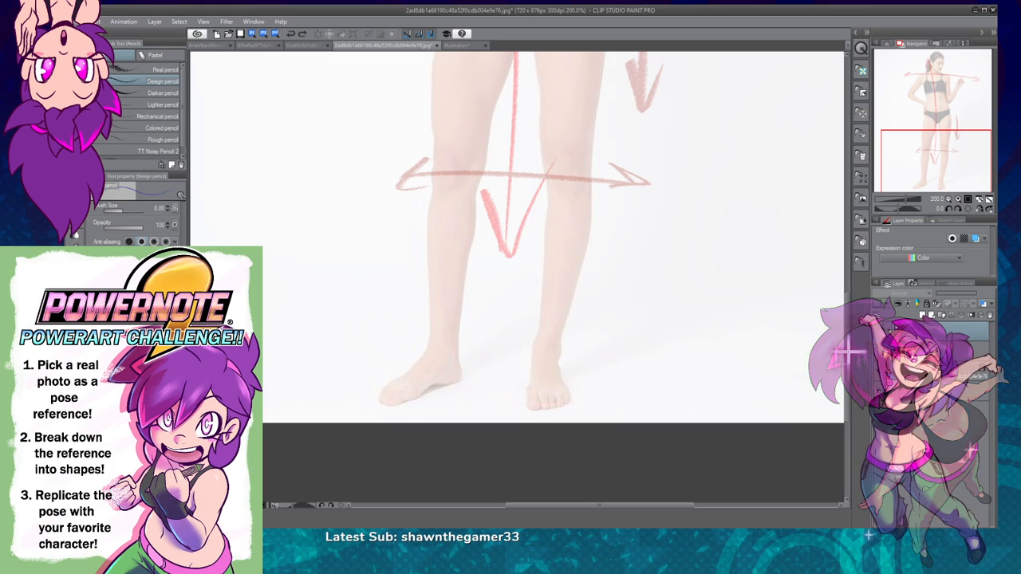
Step: Show the blue shapes layer again over the photo and the red gesture arrows
left_click(879, 331)
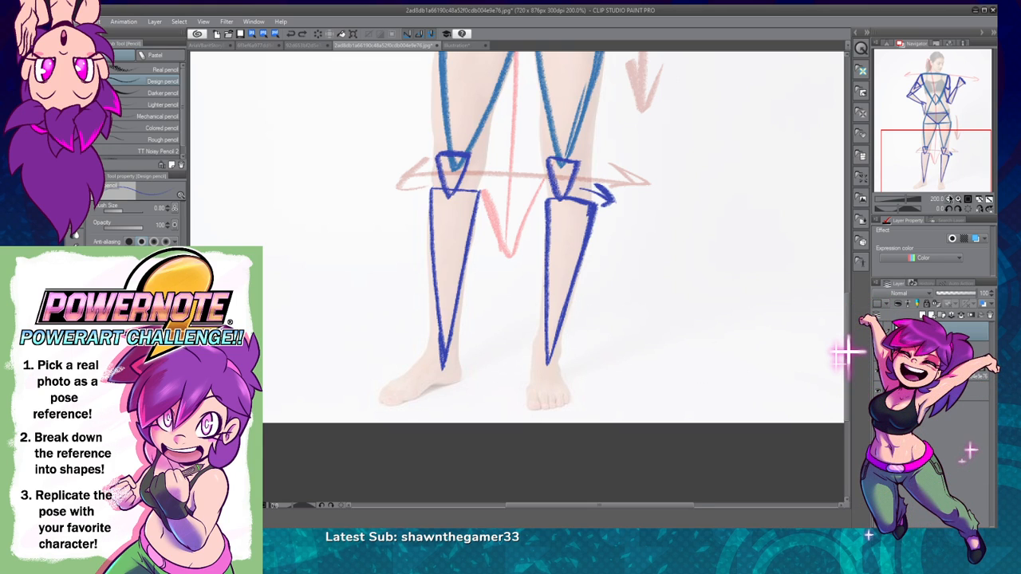
left_click(949, 200)
left_click_drag(672, 225, 679, 417)
left_click(949, 201)
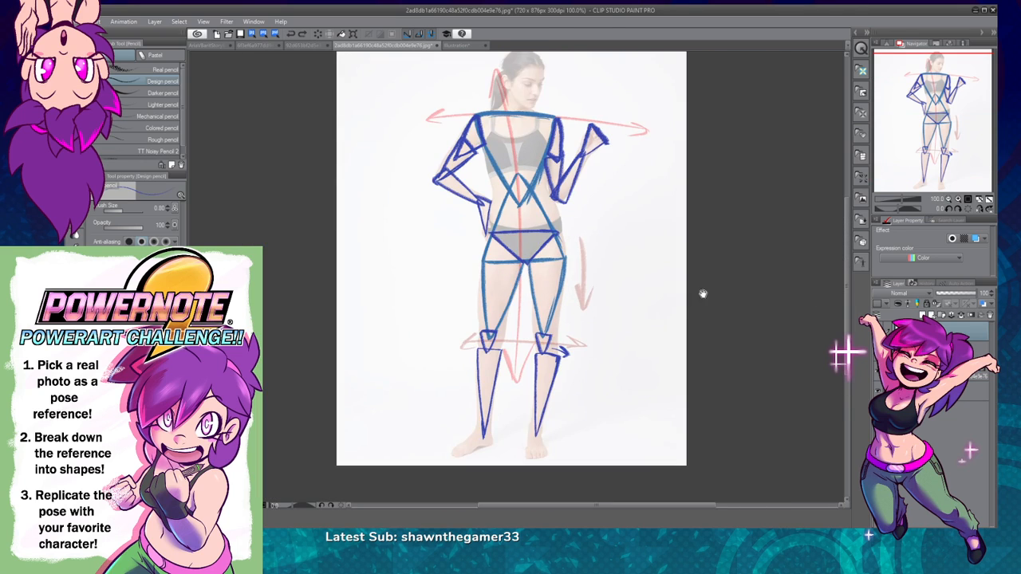
left_click(965, 199)
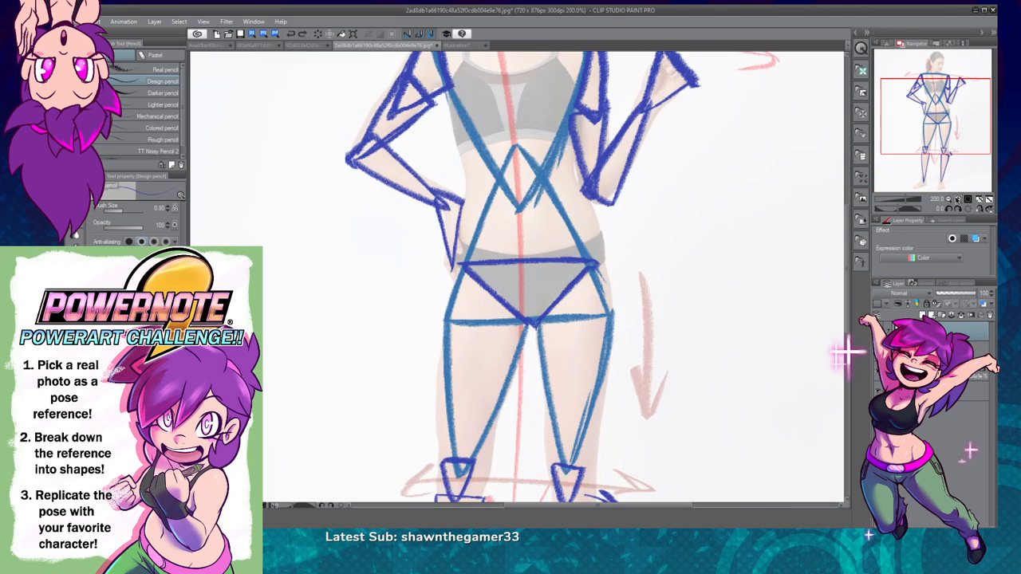
left_click_drag(649, 417, 651, 227)
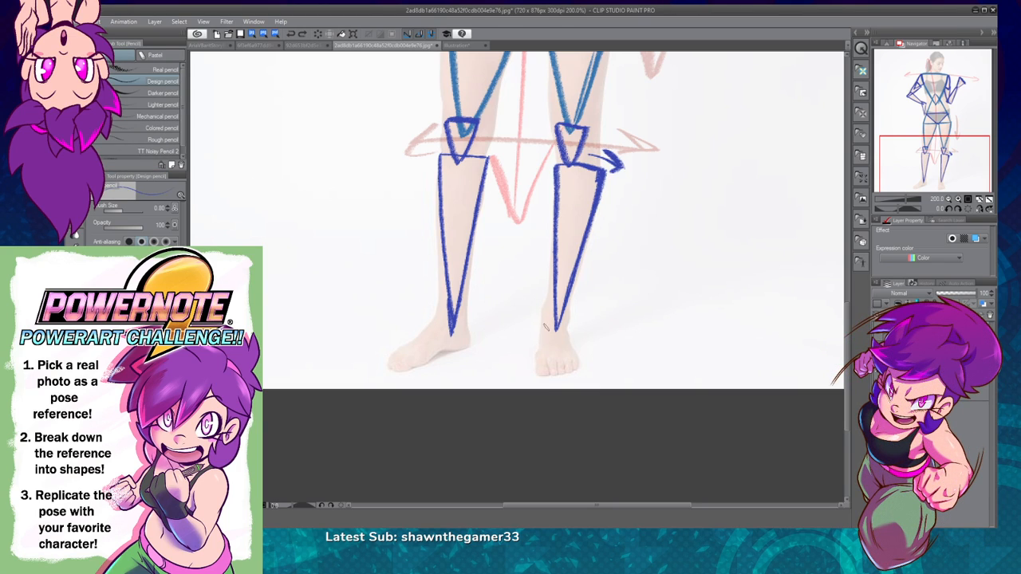
Step: Draw a dark blue triangle over the hand-on-hip side's ankle, with its peak overlapping the shin triangle's tip and its base at the heel
mouse_move(441, 351)
left_mouse_down()
mouse_move(474, 348)
mouse_move(450, 280)
left_mouse_up()
left_click_drag(445, 322, 434, 357)
key("ctrl+z")
mouse_move(454, 285)
left_mouse_down()
mouse_move(434, 341)
mouse_move(446, 356)
mouse_move(458, 348)
left_mouse_up()
key("ctrl+z")
mouse_move(453, 294)
left_mouse_down()
mouse_move(435, 351)
mouse_move(454, 351)
left_mouse_up()
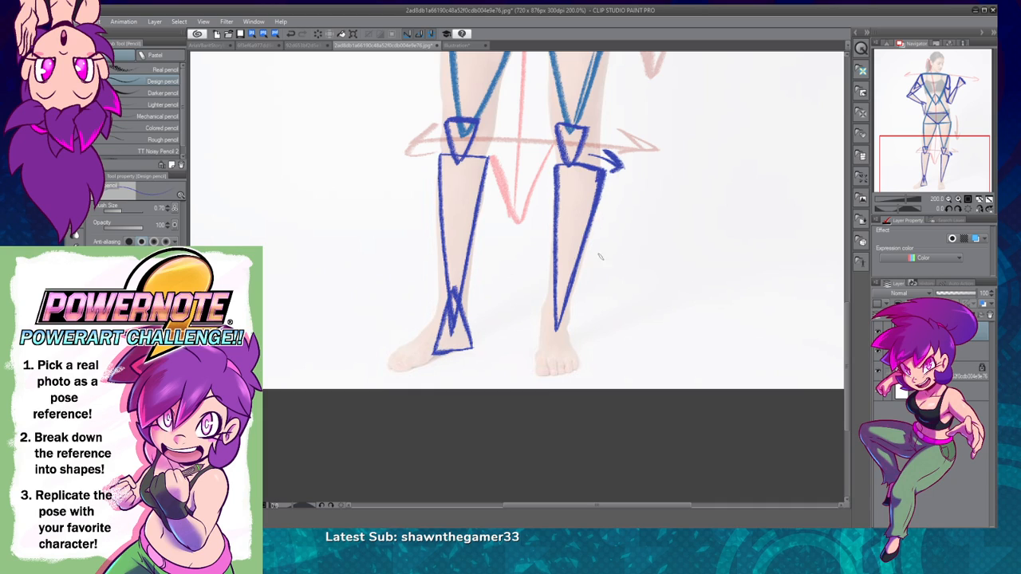
Step: Draw a matching dark blue triangle over the raised-hand side's ankle, with its peak overlapping the shin triangle and its base above the toes
mouse_move(550, 285)
left_mouse_down()
mouse_move(539, 346)
mouse_move(569, 343)
mouse_move(536, 346)
mouse_move(573, 346)
mouse_move(560, 290)
mouse_move(541, 324)
left_mouse_up()
key("ctrl+z")
key("ctrl+z")
key("ctrl+z")
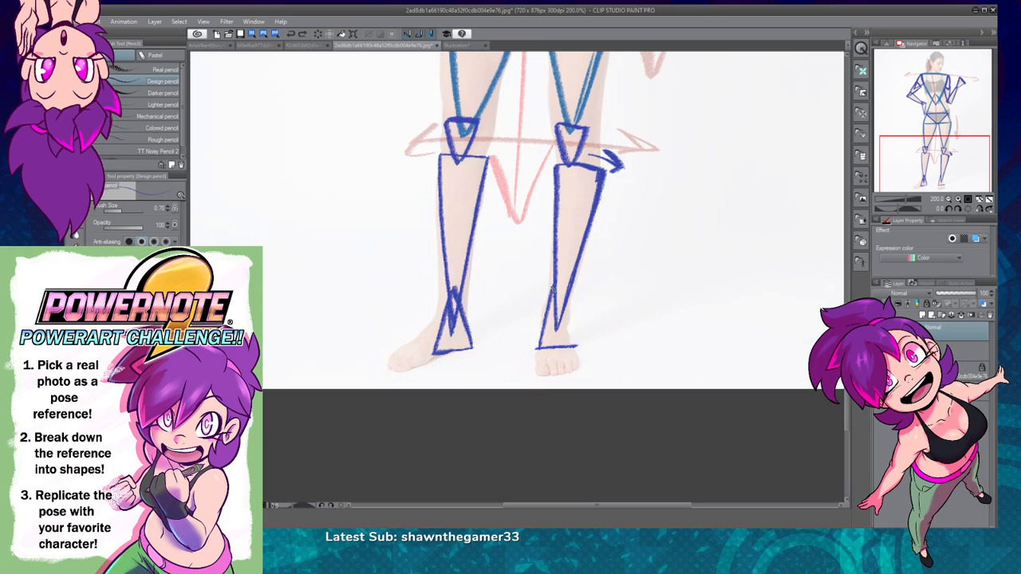
left_click_drag(550, 288, 572, 334)
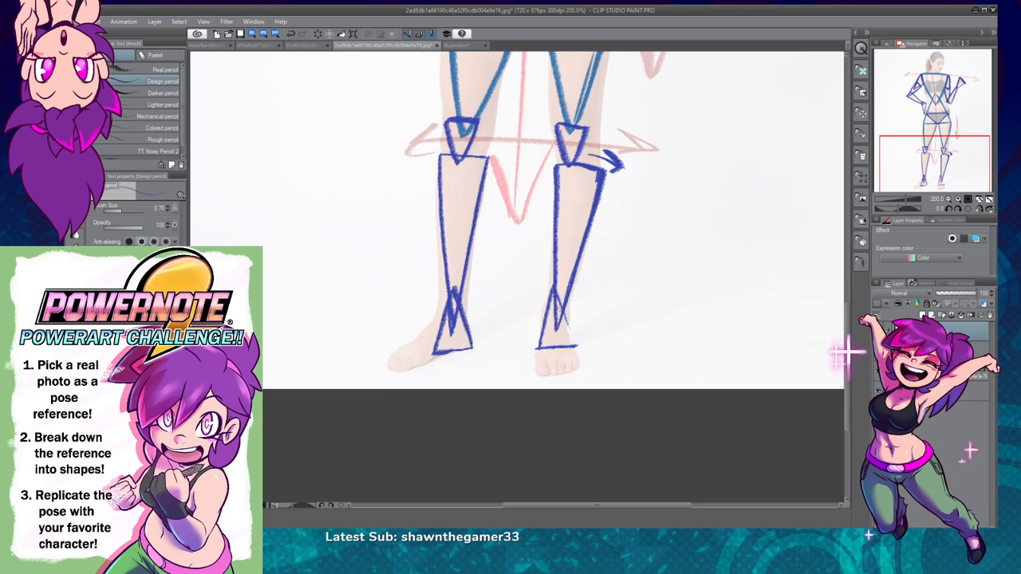
key("ctrl+z")
left_click(990, 201)
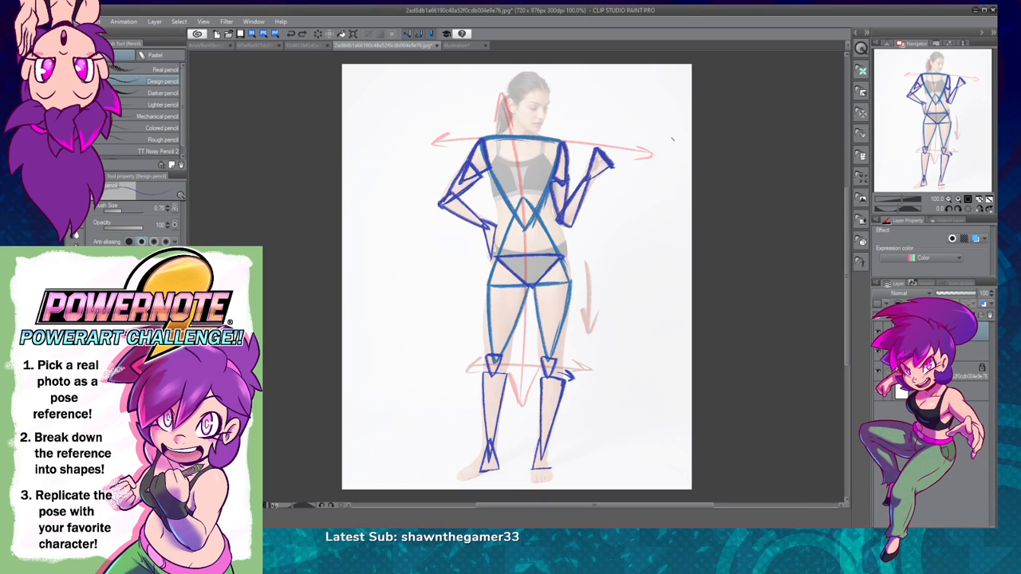
left_click(958, 199)
left_click(958, 200)
left_click(958, 199)
left_click(958, 199)
left_click_drag(956, 113, 957, 168)
left_click_drag(596, 241, 639, 367)
key("ctrl+z")
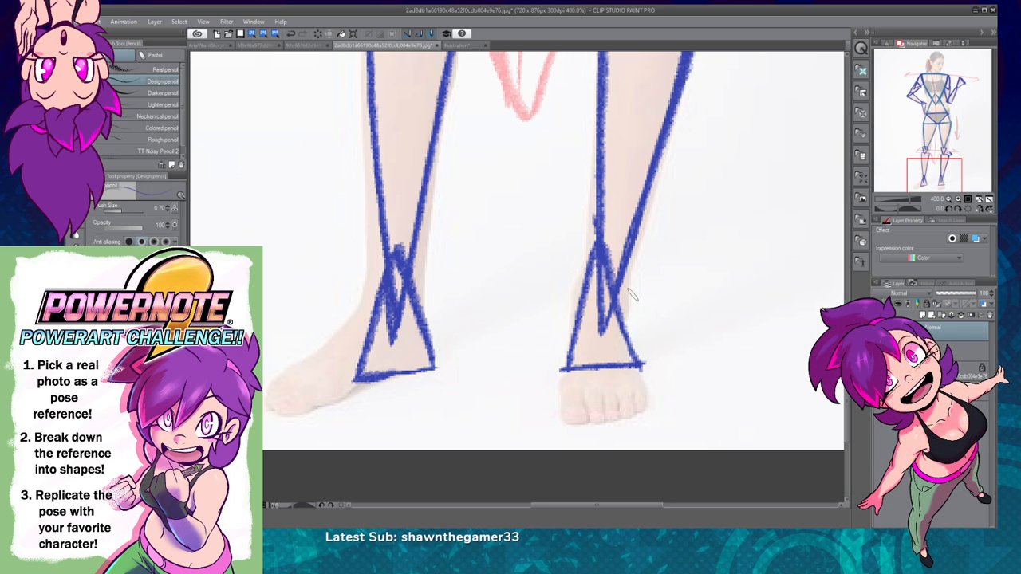
Step: Hide the blue shapes layer and, on a new layer, draw downward arrows beside the raised-hand side's calf and ankle and a bent shin-to-foot line
left_click(880, 330)
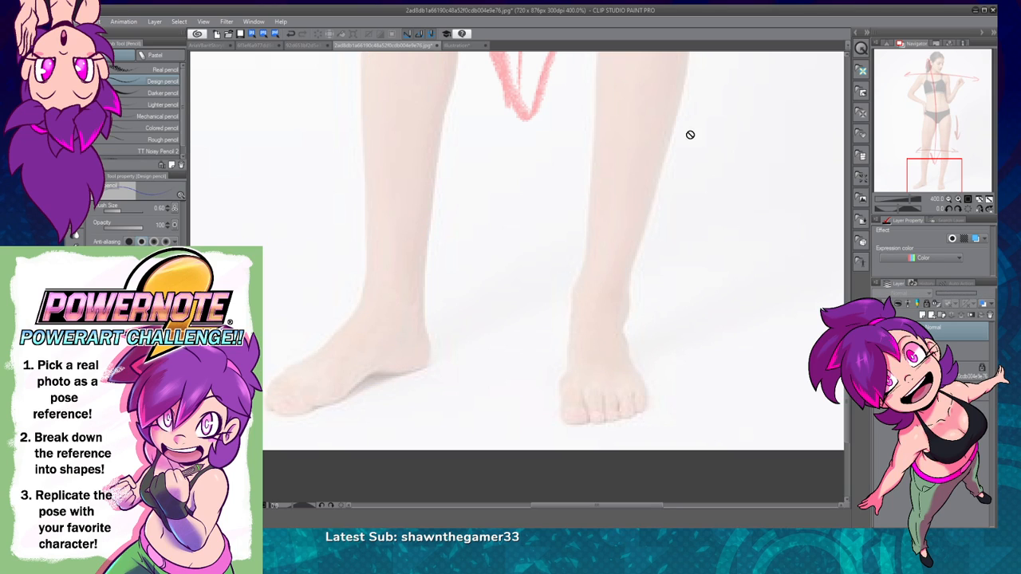
left_click(923, 315)
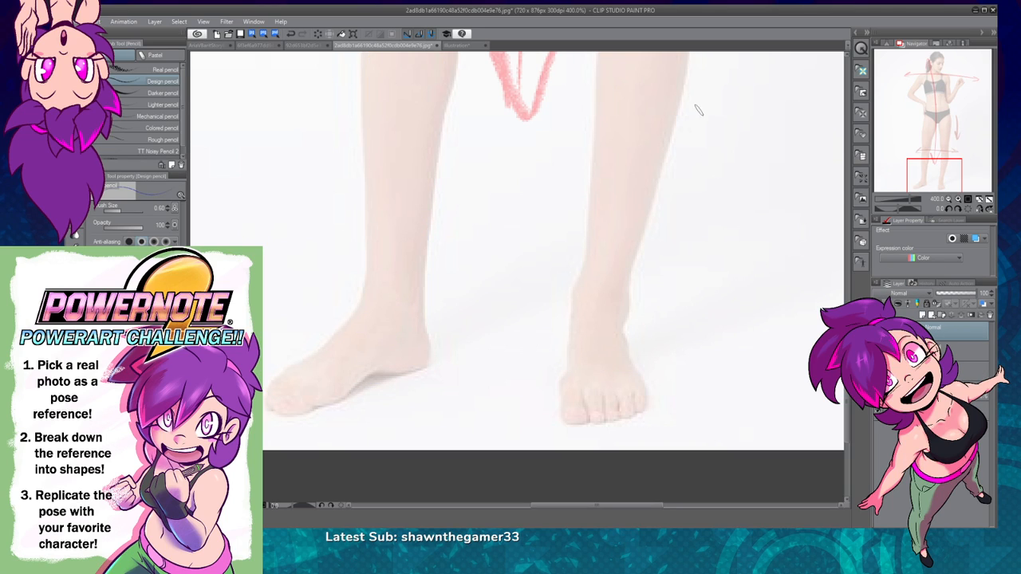
mouse_move(708, 85)
left_mouse_down()
mouse_move(674, 219)
mouse_move(646, 280)
left_mouse_up()
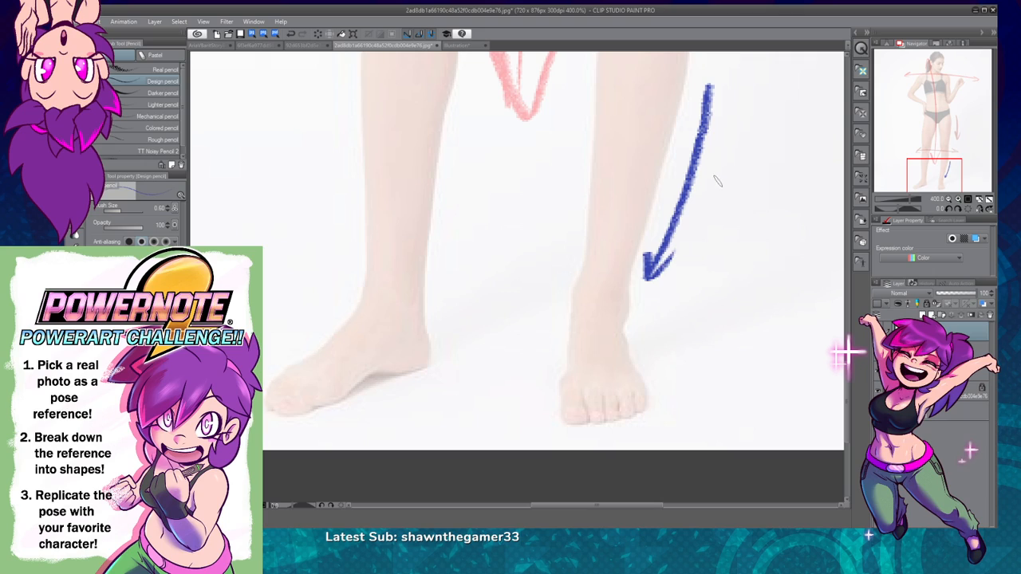
mouse_move(554, 273)
left_mouse_down()
mouse_move(551, 357)
mouse_move(538, 334)
mouse_move(549, 358)
left_mouse_up()
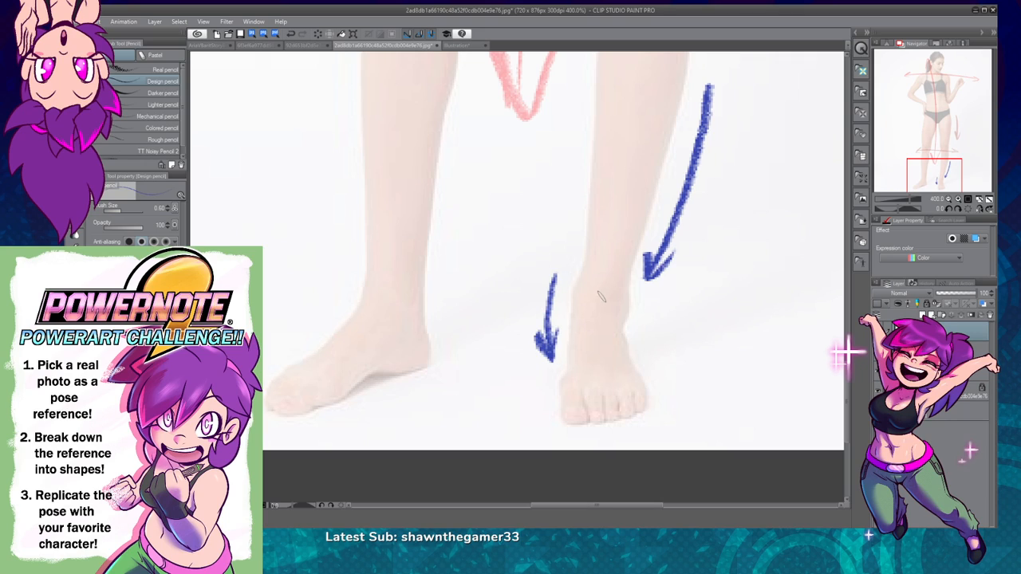
mouse_move(634, 146)
left_mouse_down()
mouse_move(591, 316)
mouse_move(614, 399)
left_mouse_up()
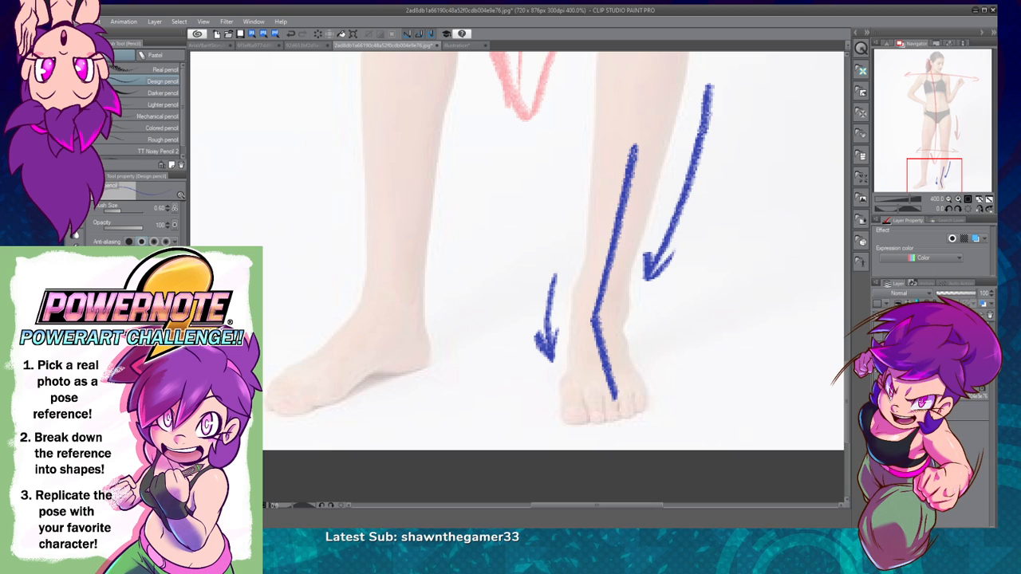
Step: Hide the new arrow layer, show the blue shapes layer again and make it the active layer
left_click(879, 354)
left_click(879, 336)
left_click(949, 199)
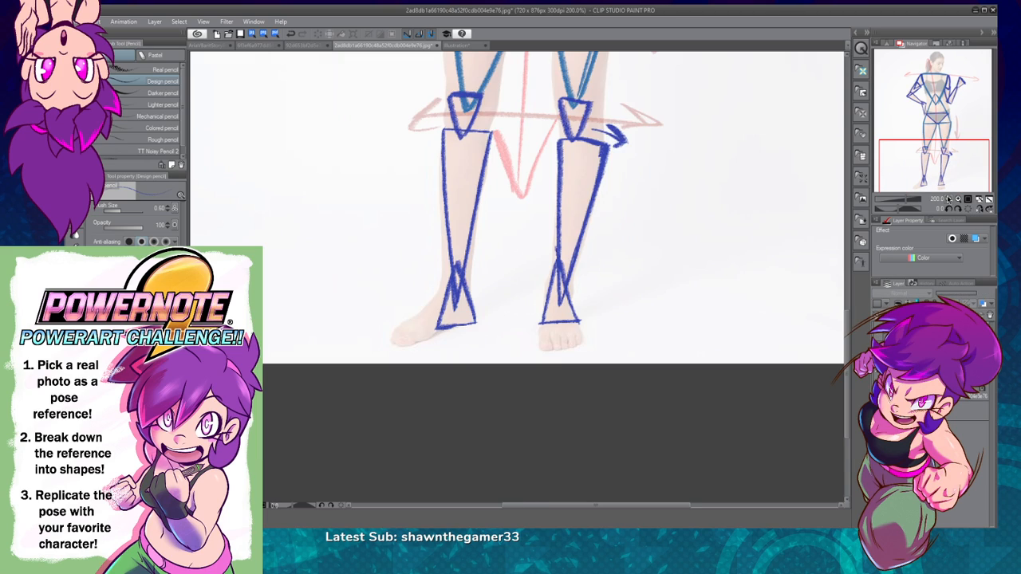
left_click_drag(697, 365, 709, 421)
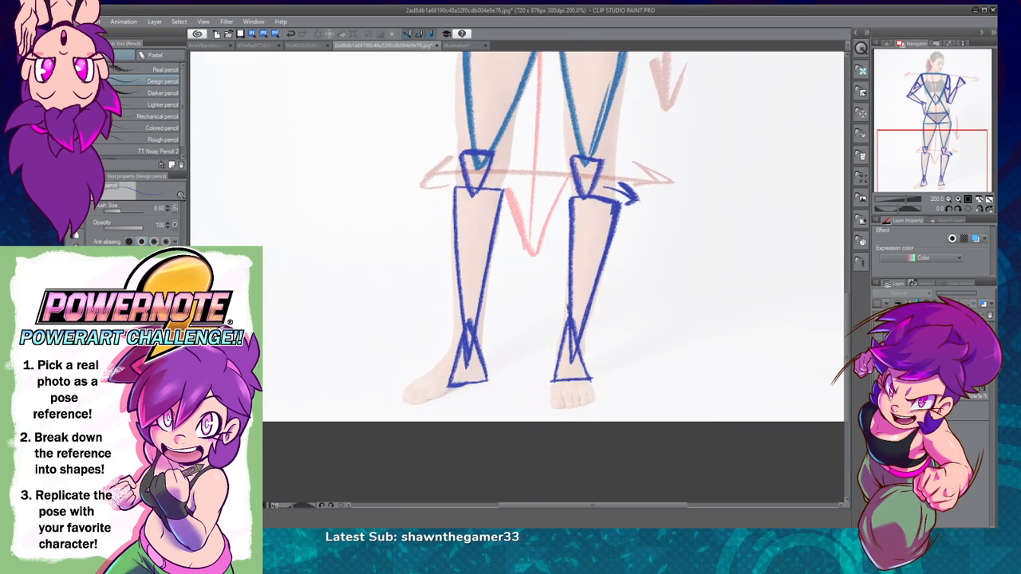
left_click(933, 354)
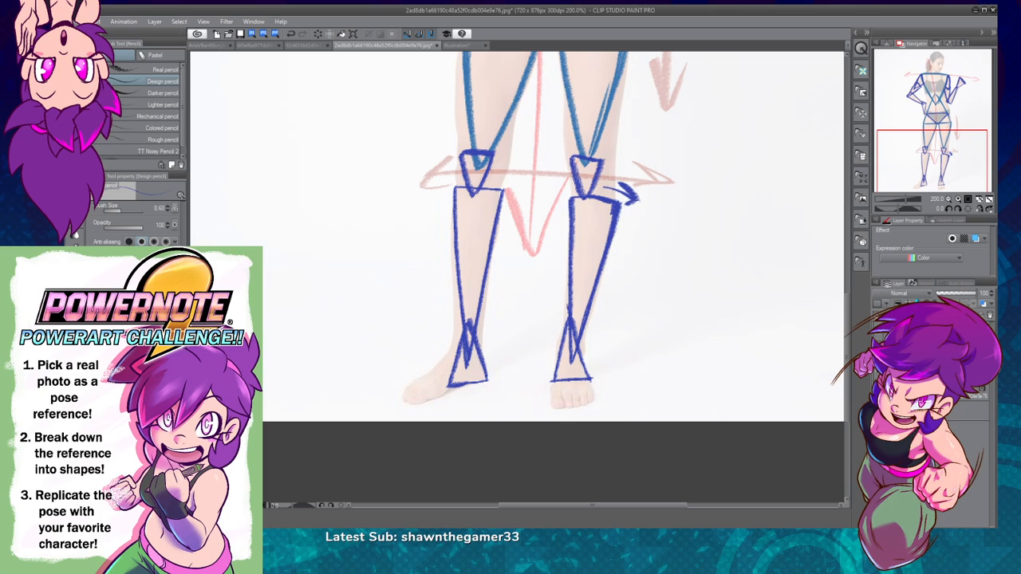
Step: Redraw the base of the hand-on-hip side's ankle triangle as a nearly level line
key("ctrl+z")
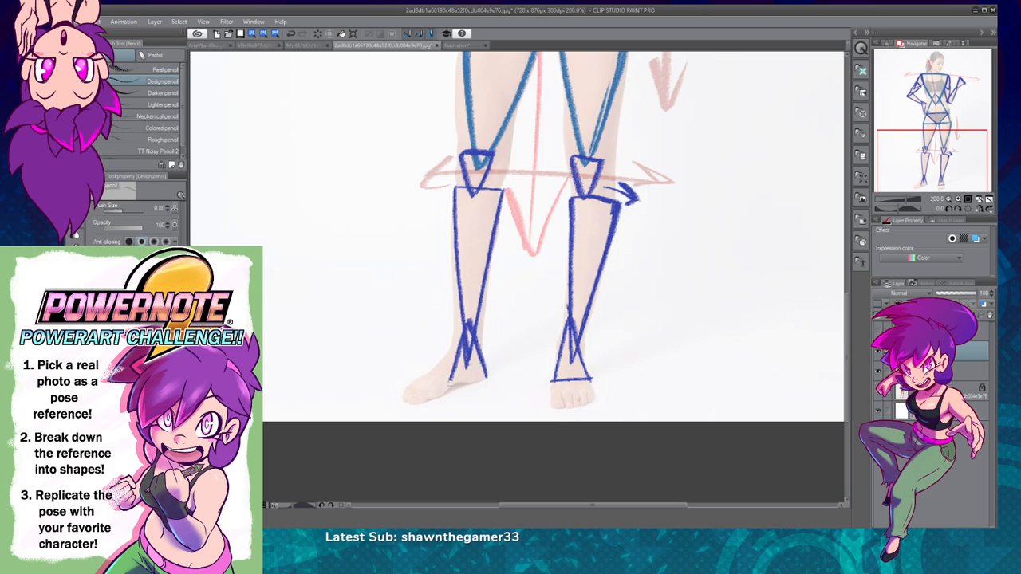
mouse_move(472, 381)
left_mouse_down()
mouse_move(488, 380)
mouse_move(462, 381)
mouse_move(488, 379)
left_mouse_up()
key("ctrl+z")
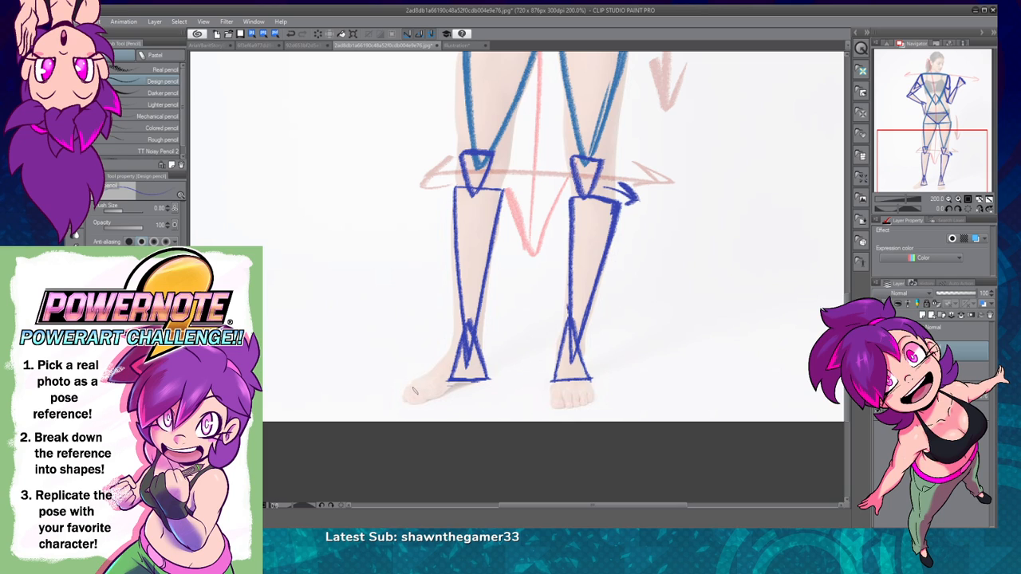
Step: Draw a long dark blue triangle over the hand-on-hip side's foot, from the ankle triangle's base to a point at the toes
mouse_move(403, 399)
left_mouse_down()
mouse_move(444, 356)
mouse_move(417, 400)
mouse_move(458, 383)
left_mouse_up()
key("ctrl+z")
mouse_move(403, 401)
left_mouse_down()
mouse_move(489, 379)
mouse_move(443, 357)
mouse_move(403, 400)
mouse_move(437, 394)
left_mouse_up()
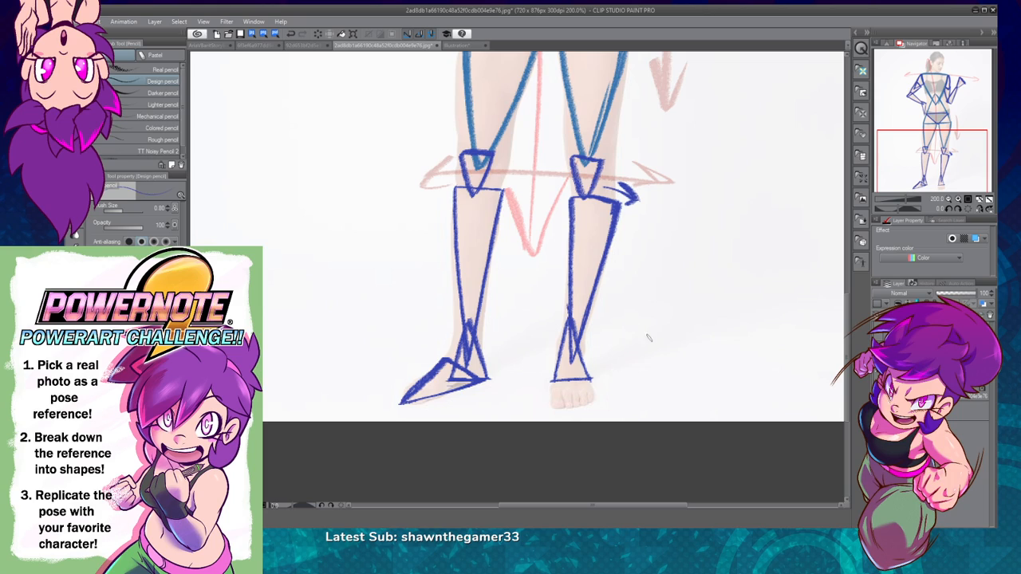
Step: Sketch a cup-shaped block over the raised-hand side's toes, undo it, and set the brush size to 0.60
left_click_drag(657, 342, 646, 322)
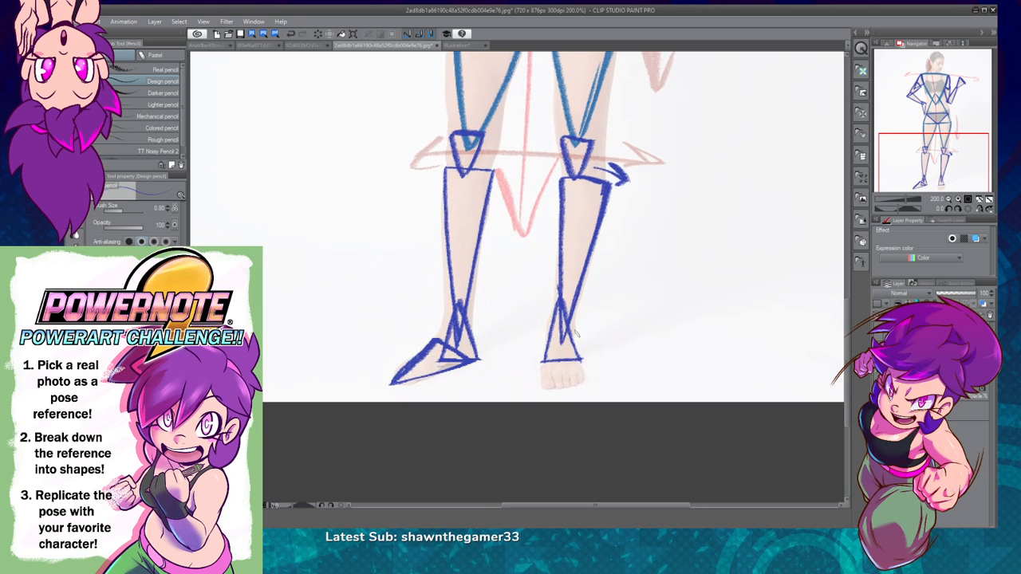
mouse_move(542, 364)
left_mouse_down()
mouse_move(551, 391)
mouse_move(577, 385)
mouse_move(582, 366)
mouse_move(575, 383)
left_mouse_up()
key("ctrl+z")
key("ctrl+z")
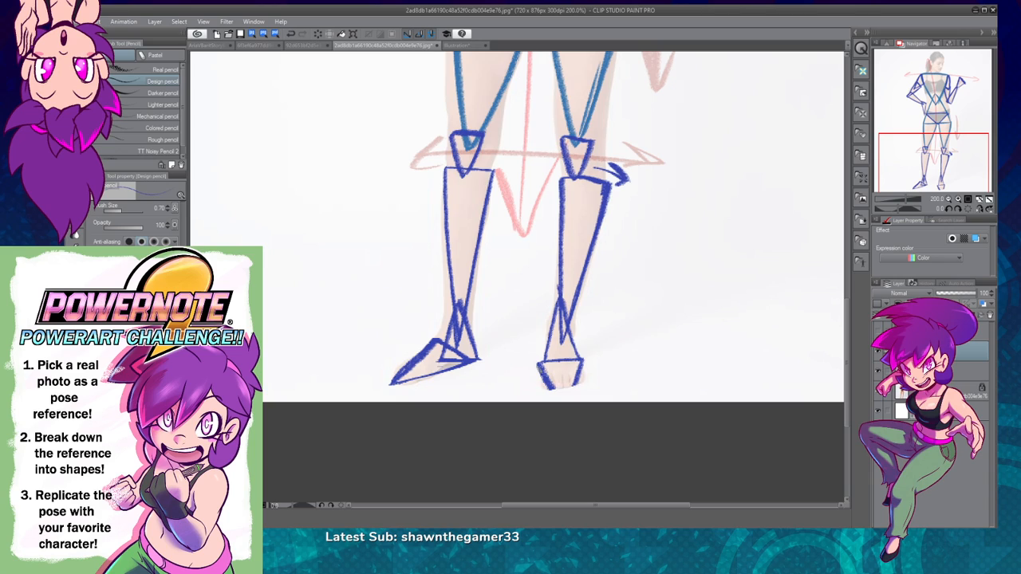
key("ctrl+z")
key("ctrl+z")
key("bracketleft")
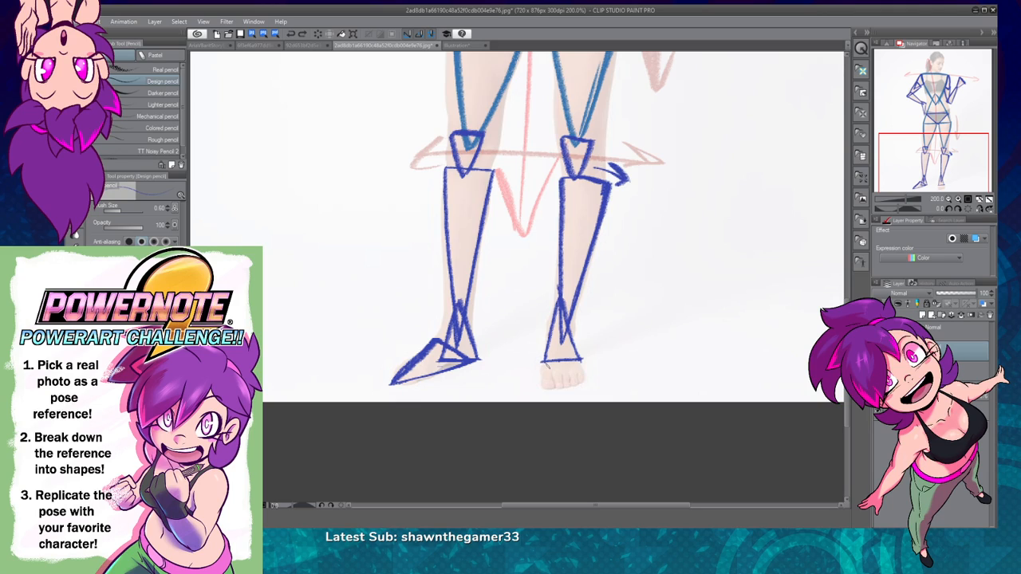
Step: Try a small downward-pointing triangle over the raised-hand side's toes below the ankle triangle, and undo it
mouse_move(540, 361)
left_mouse_down()
mouse_move(571, 388)
mouse_move(539, 364)
mouse_move(584, 359)
mouse_move(569, 385)
mouse_move(584, 360)
left_mouse_up()
key("ctrl+minus")
left_click_drag(690, 318, 688, 363)
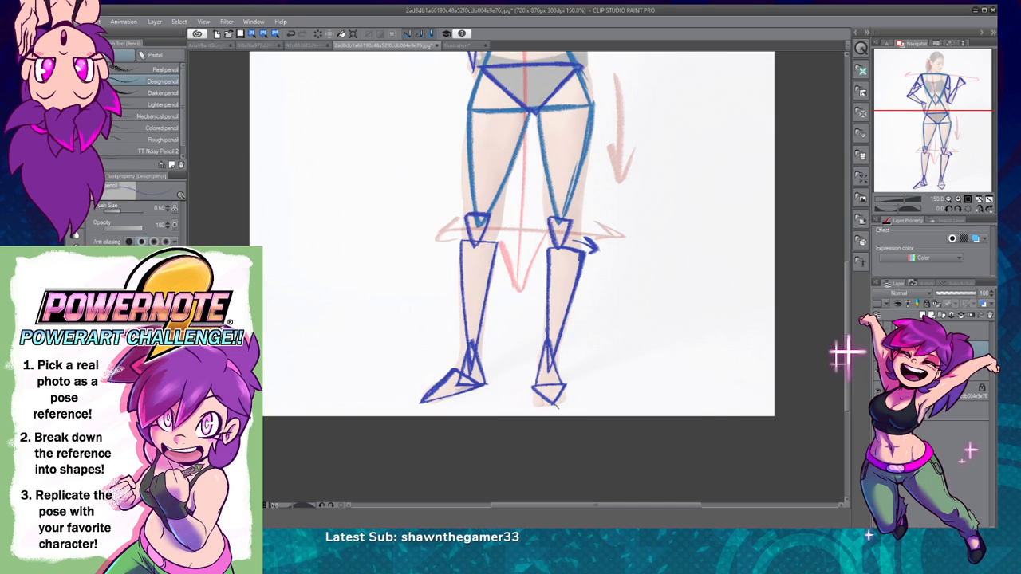
left_click(957, 200)
left_click(957, 201)
left_click(957, 200)
left_click_drag(692, 346, 676, 177)
left_click_drag(665, 327, 640, 234)
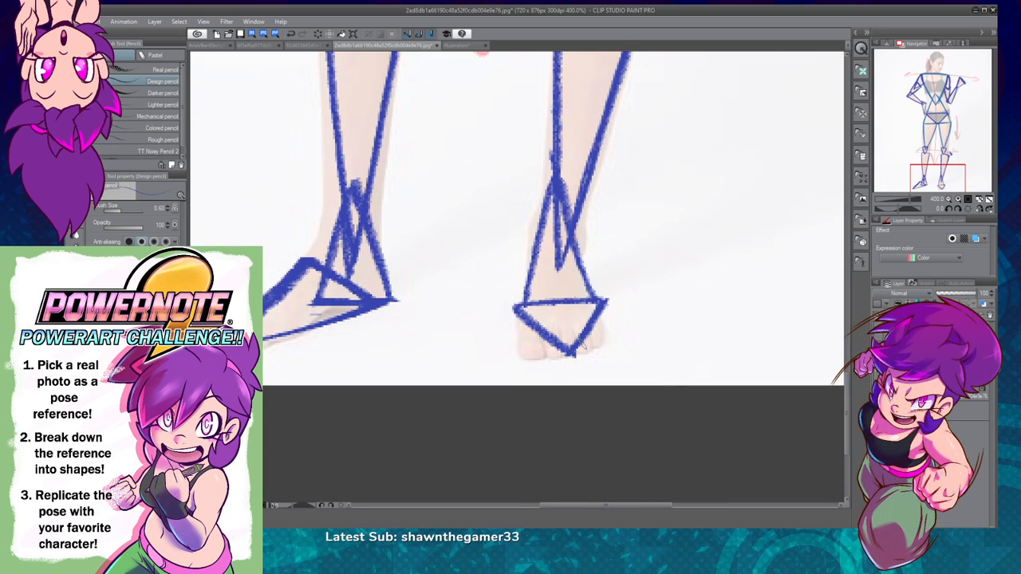
key("ctrl+z")
key("ctrl+z")
key("ctrl+z")
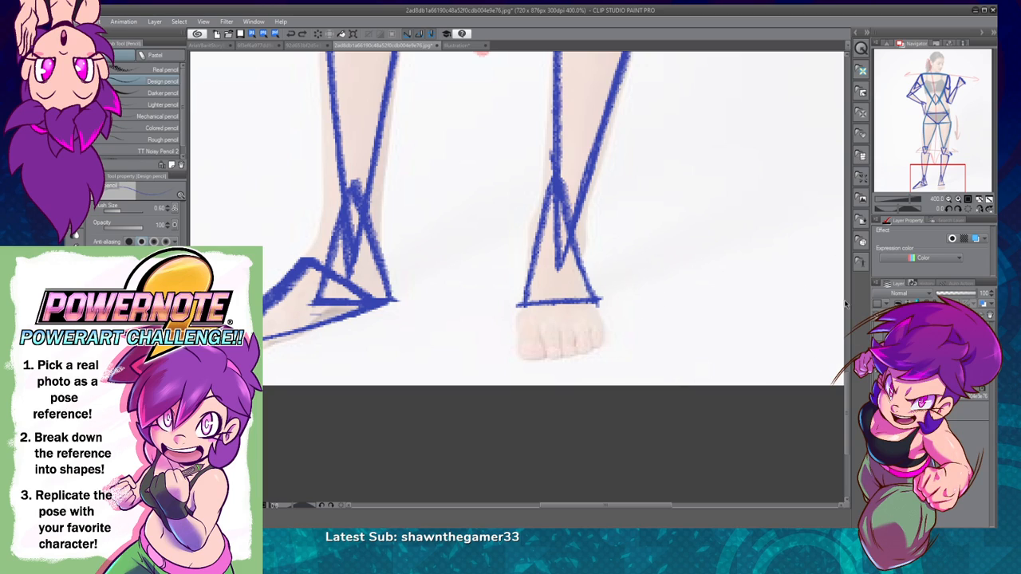
Step: Draw a triangle over the raised-hand side's foot, peaking inside the ankle triangle with its base under the toes, and sketch and undo outward arrows below
mouse_move(519, 357)
left_mouse_down()
mouse_move(599, 340)
mouse_move(507, 354)
mouse_move(549, 273)
mouse_move(568, 281)
mouse_move(610, 344)
left_mouse_up()
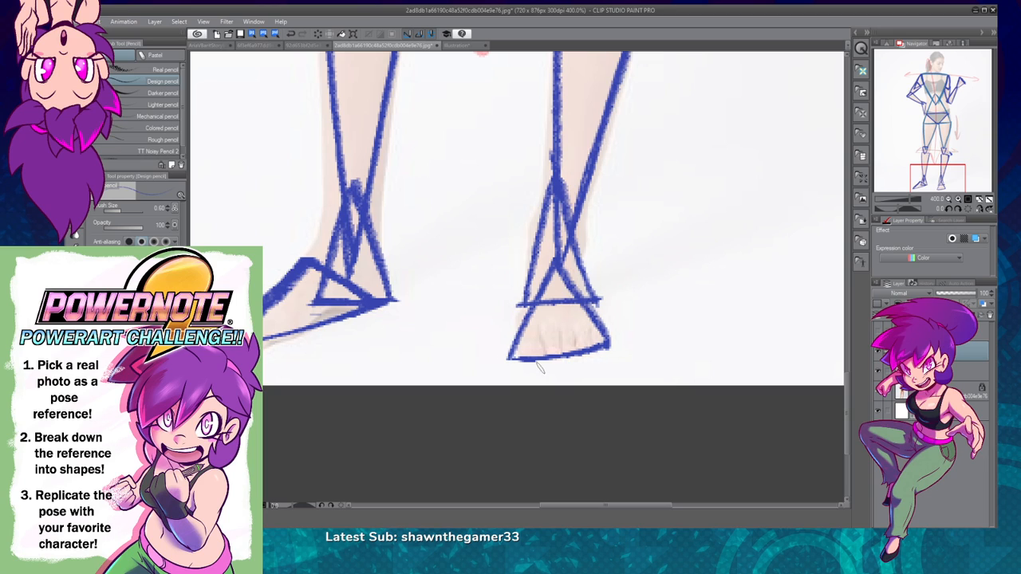
left_click_drag(529, 374, 477, 361)
left_click_drag(590, 369, 645, 344)
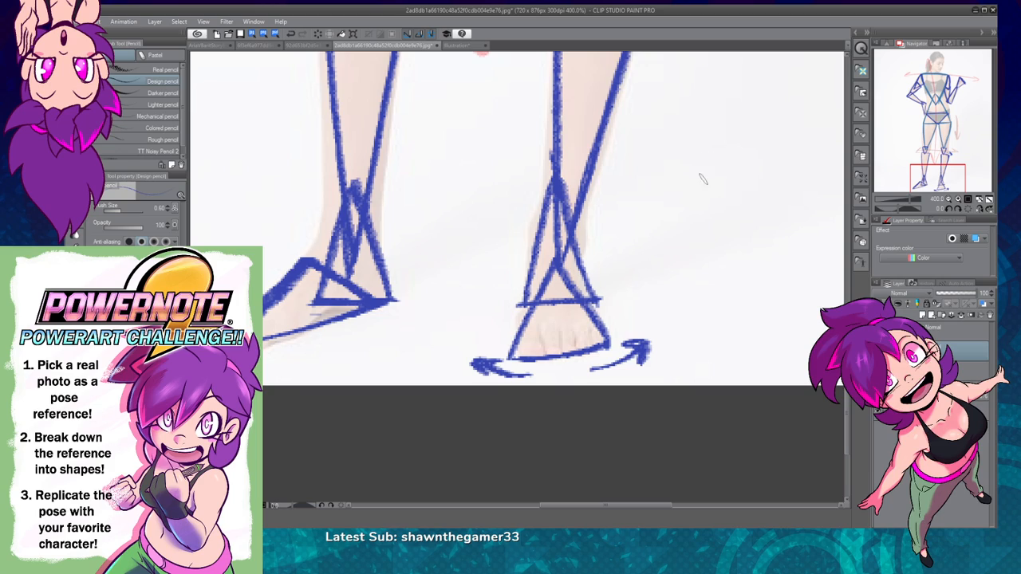
key("ctrl+z")
key("ctrl+z")
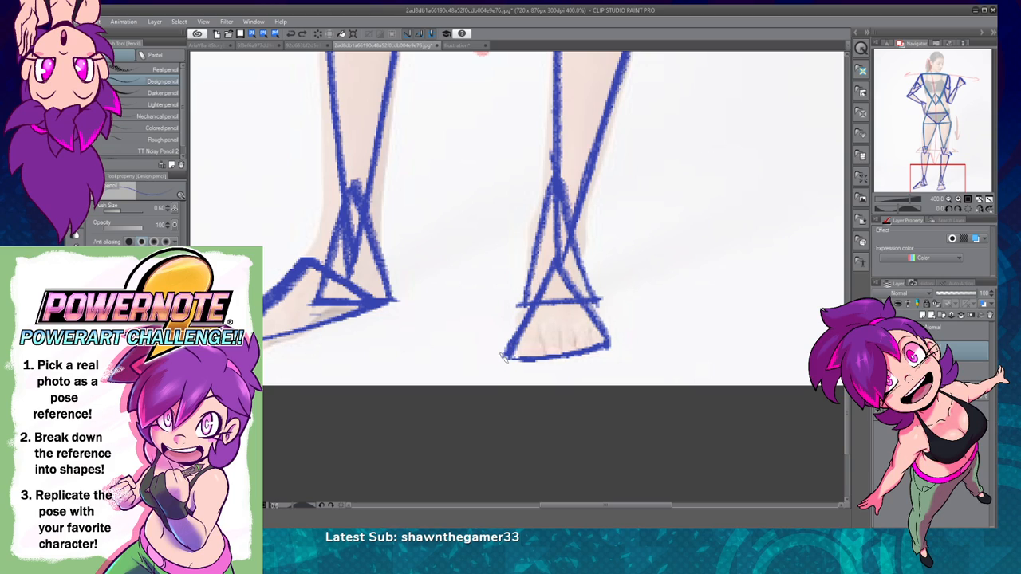
mouse_move(539, 307)
left_mouse_down()
mouse_move(509, 355)
mouse_move(602, 348)
mouse_move(614, 340)
mouse_move(572, 294)
left_mouse_up()
Step: Draw a dark blue triangle over the neck, with its peak behind the jaw and its base on the shoulder line
left_click(949, 198)
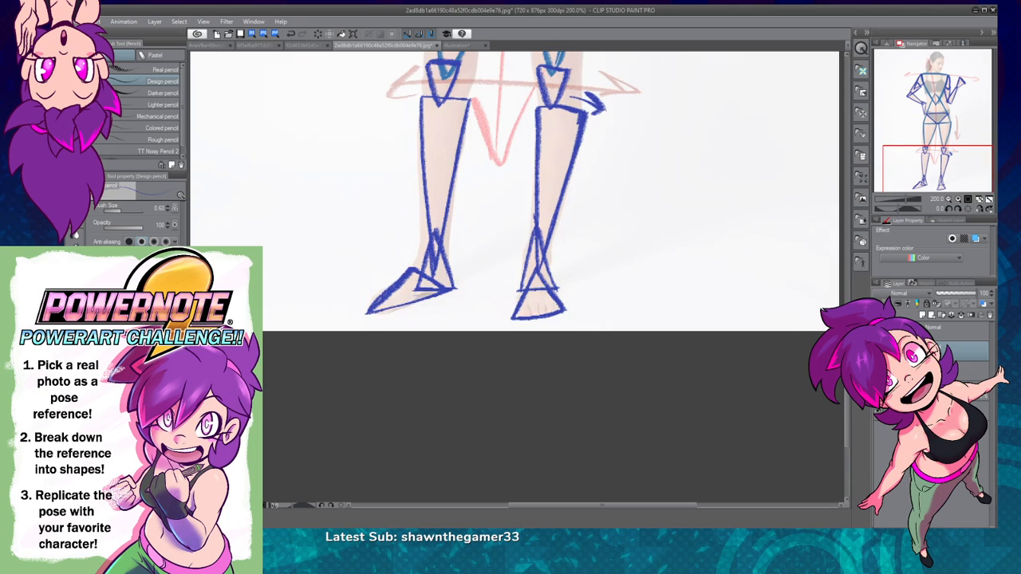
left_click_drag(712, 238, 709, 352)
left_click(949, 202)
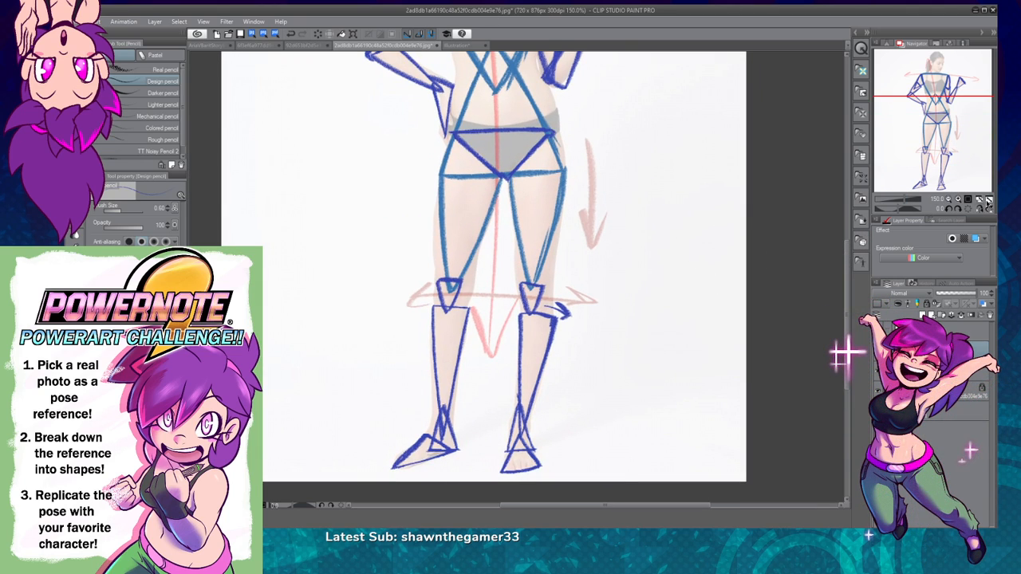
left_click(988, 206)
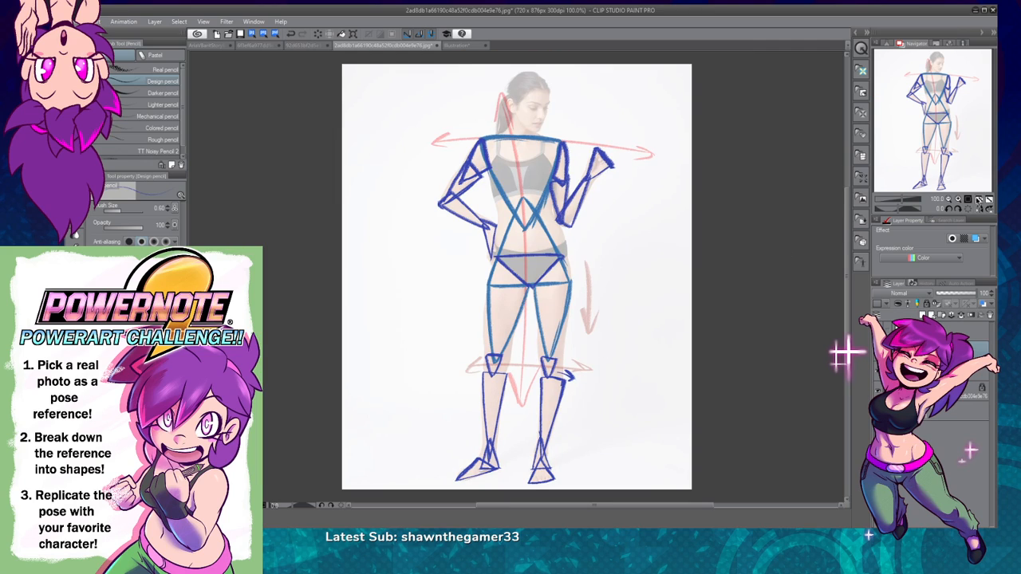
double_click(958, 199)
left_click_drag(663, 201, 645, 469)
left_click_drag(584, 158, 576, 246)
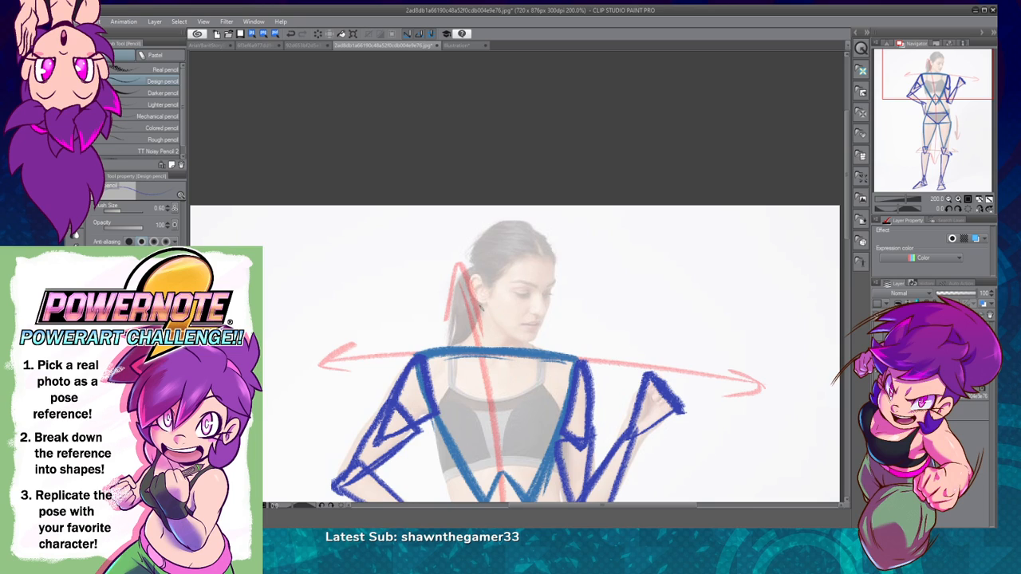
left_click_drag(484, 307, 469, 349)
key("ctrl+z")
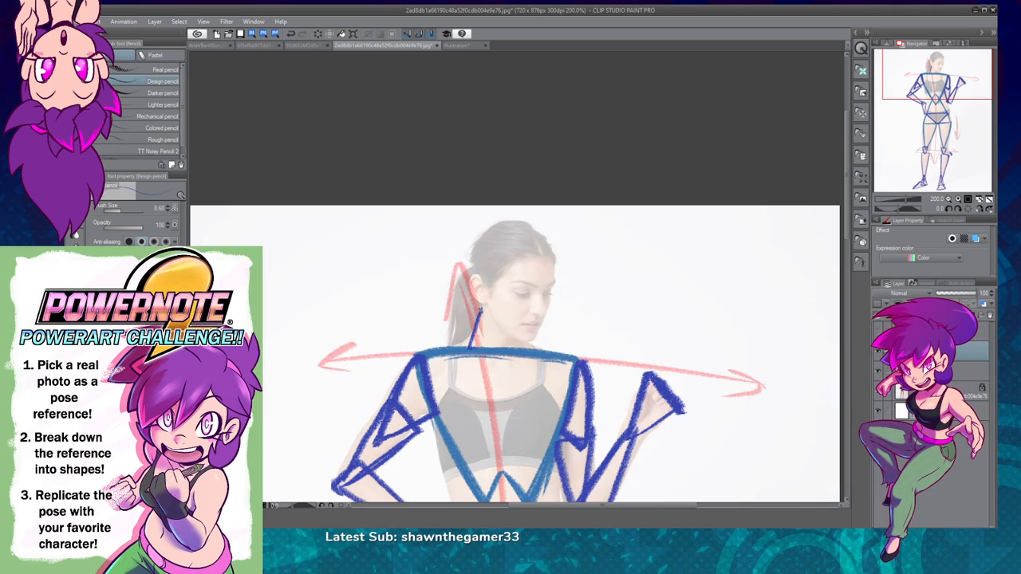
left_click_drag(480, 311, 525, 351)
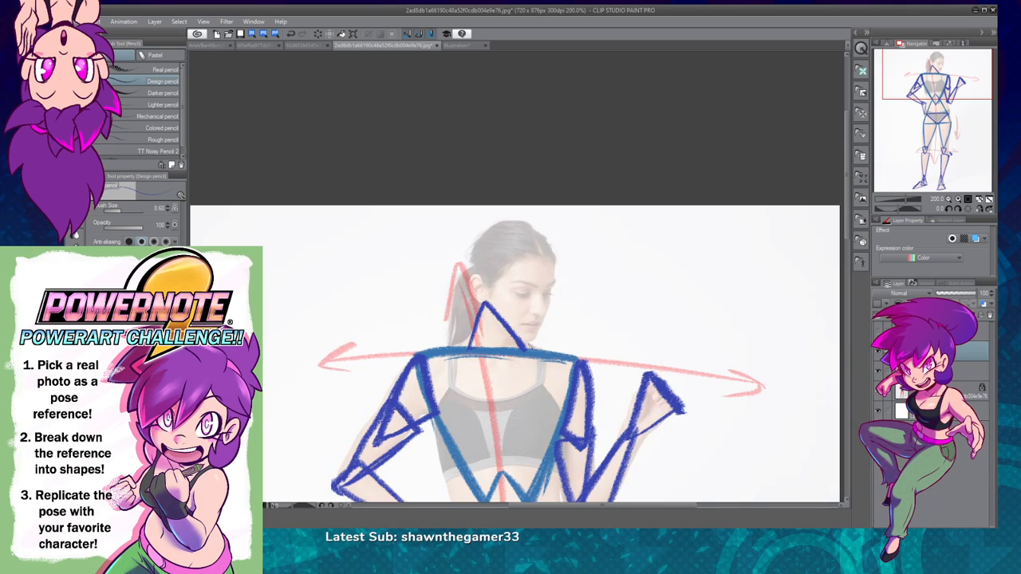
left_click_drag(524, 349, 473, 348)
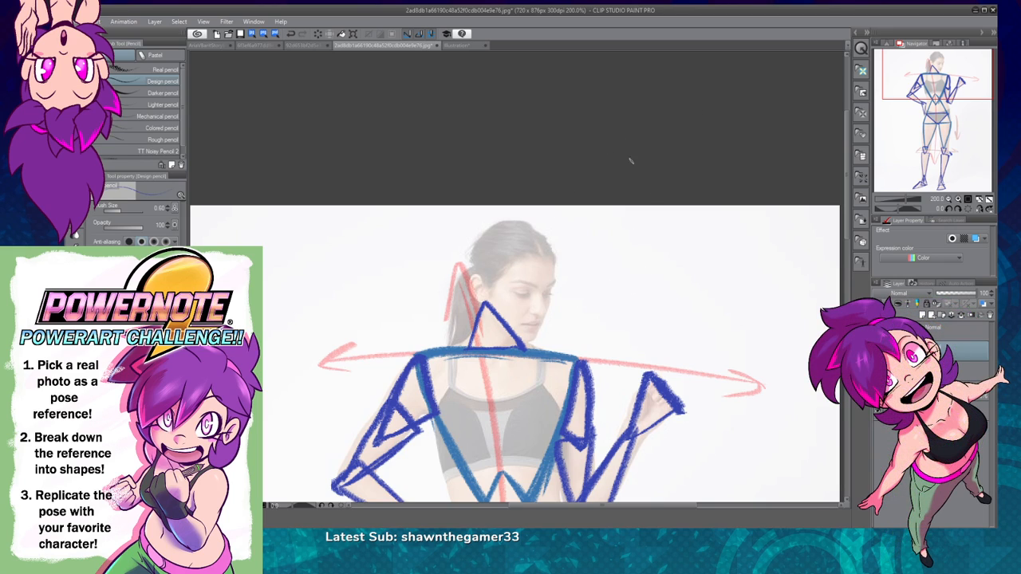
Step: Undo the dark blue neck triangle and set the brush size to 0.50
key("ctrl+z")
key("ctrl+z")
key("ctrl+z")
key("ctrl+z")
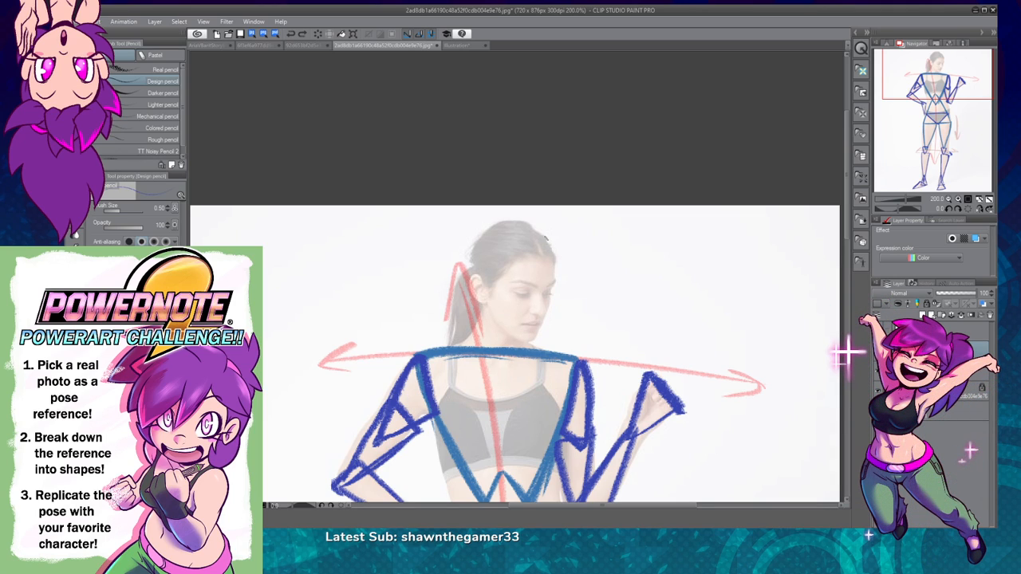
Step: Outline the head in dark blue from the crown past the forehead to the chin, up behind the ear and across the upper head
left_click_drag(494, 223, 557, 236)
key("ctrl+z")
mouse_move(497, 224)
left_mouse_down()
mouse_move(552, 248)
mouse_move(559, 263)
mouse_move(532, 344)
mouse_move(554, 276)
mouse_move(549, 246)
mouse_move(509, 221)
left_mouse_up()
key("ctrl+z")
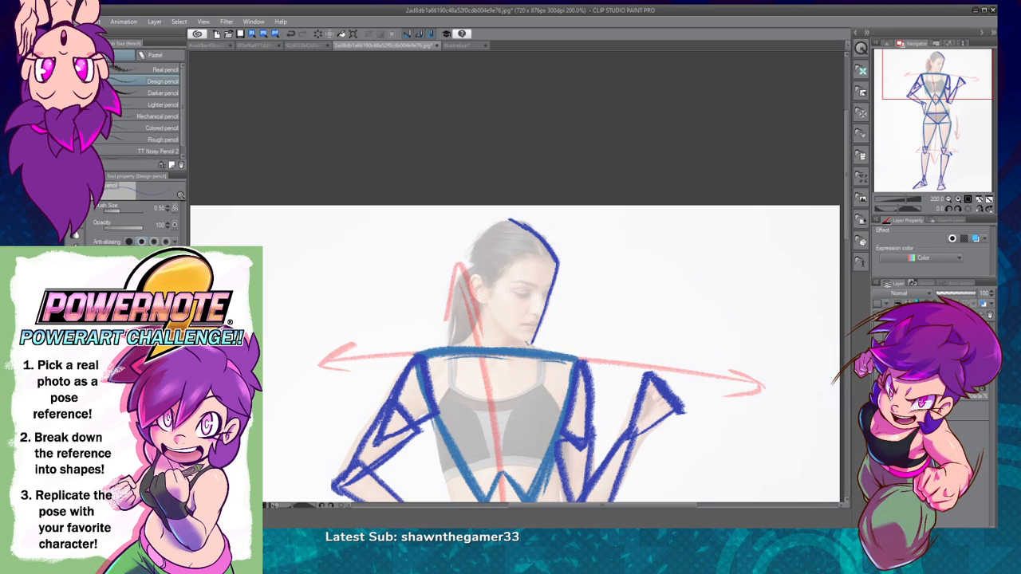
mouse_move(531, 345)
left_mouse_down()
mouse_move(484, 301)
mouse_move(465, 262)
left_mouse_up()
key("ctrl+z")
mouse_move(532, 346)
left_mouse_down()
mouse_move(457, 247)
mouse_move(532, 238)
left_mouse_up()
mouse_move(455, 252)
left_mouse_down()
mouse_move(537, 234)
mouse_move(461, 249)
left_mouse_up()
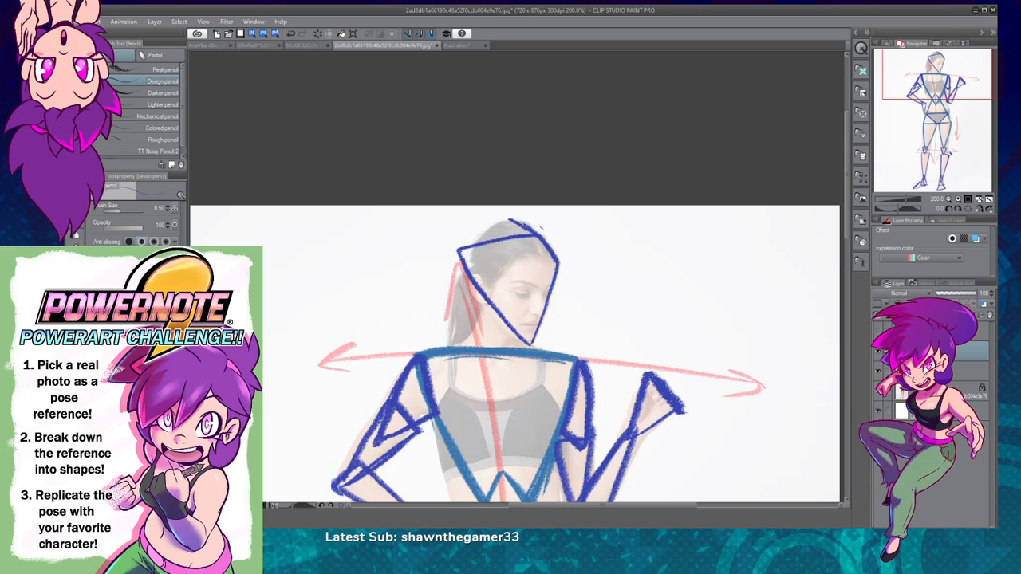
Step: Close the head outline into a downward-pointing triangle with a corner at the forehead, and add the neck triangle down to the shoulder line
mouse_move(537, 240)
left_mouse_down()
mouse_move(552, 235)
mouse_move(556, 261)
left_mouse_up()
key("ctrl+z")
mouse_move(547, 236)
left_mouse_down()
mouse_move(564, 239)
mouse_move(556, 272)
left_mouse_up()
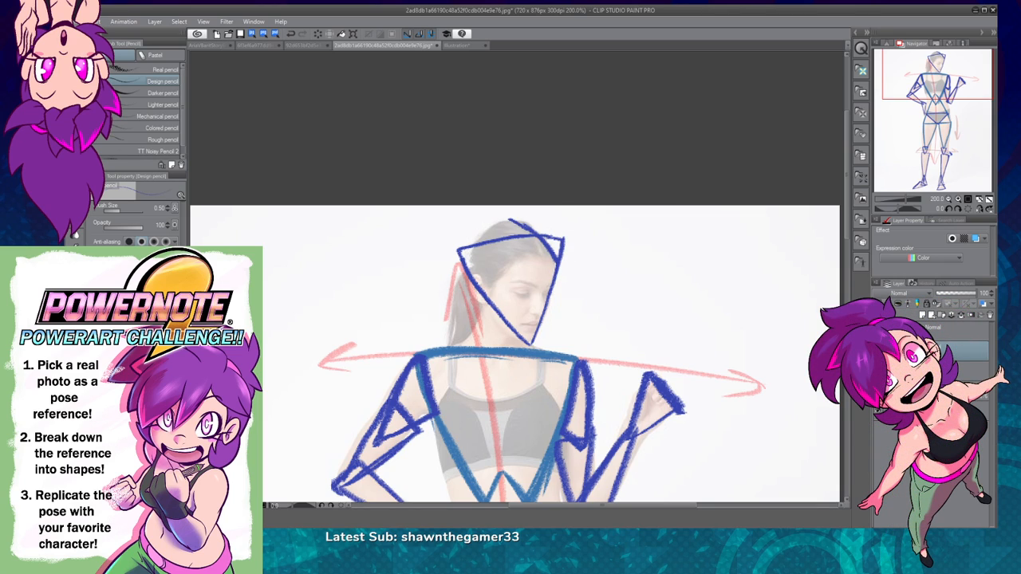
left_click_drag(512, 222, 554, 262)
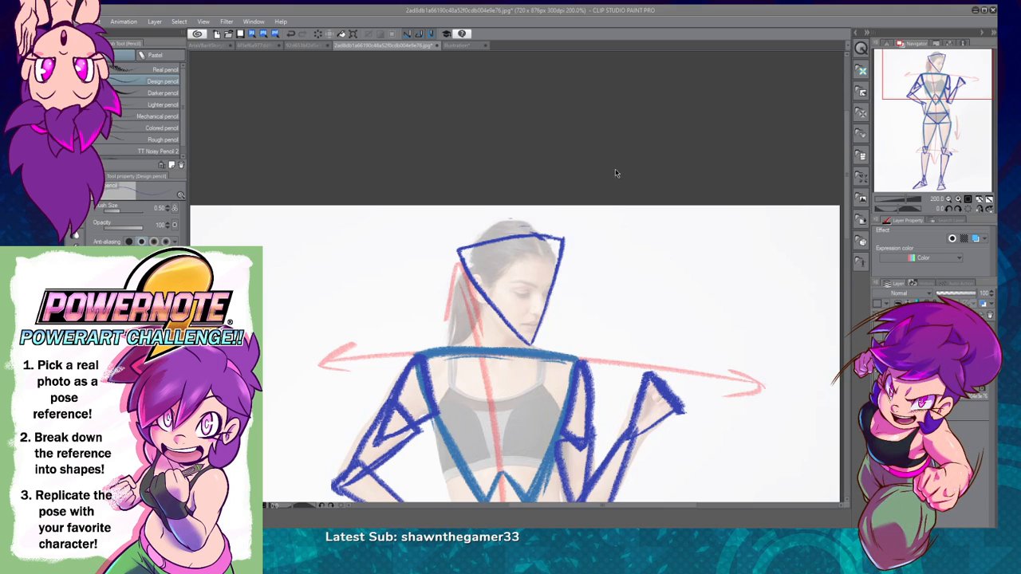
left_click(988, 199)
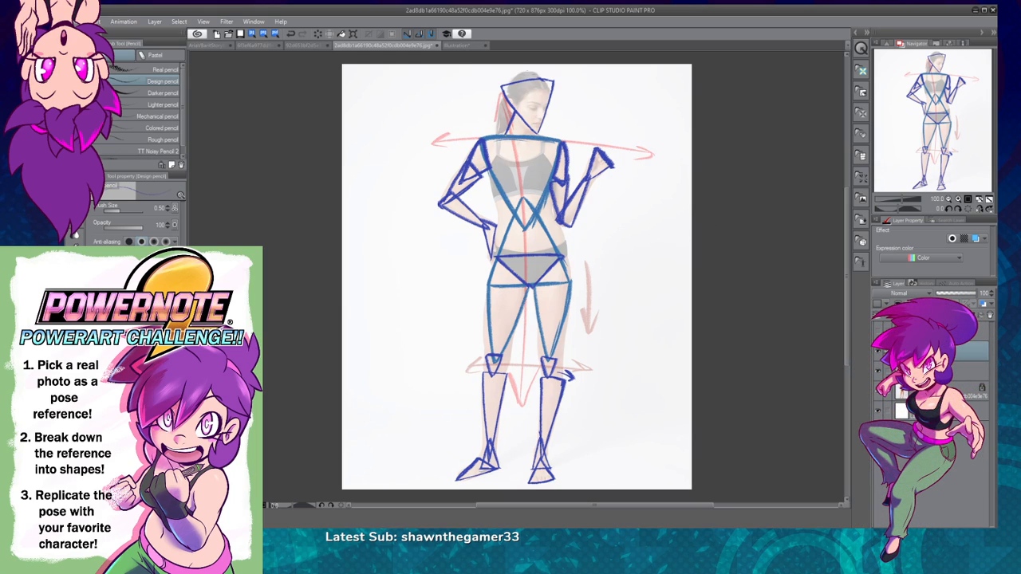
left_click_drag(536, 132, 533, 137)
Step: Hide the reference photo and switch the blue shape layer off and on to compare the shapes with the gesture arrows
left_click(879, 394)
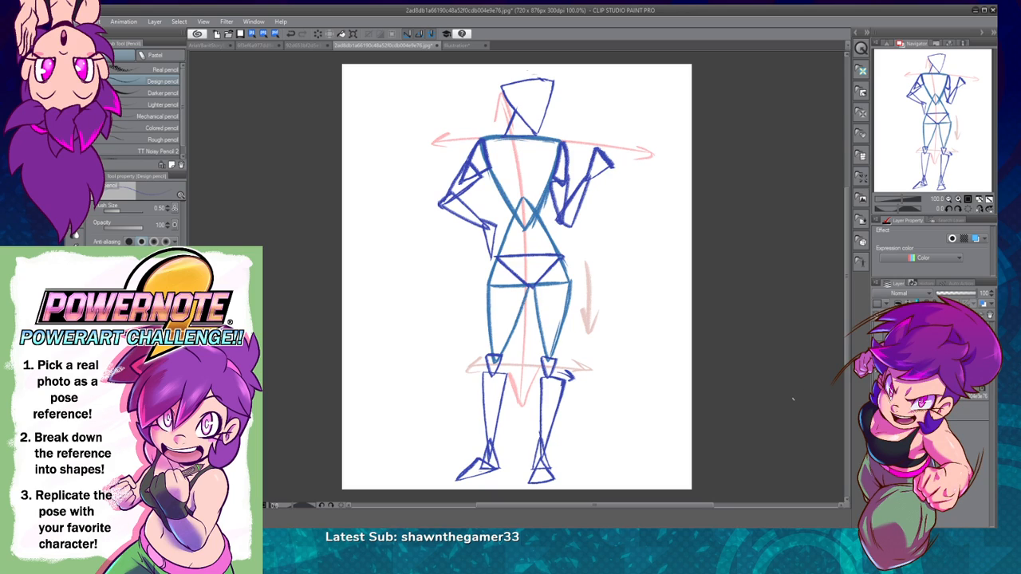
left_click(877, 335)
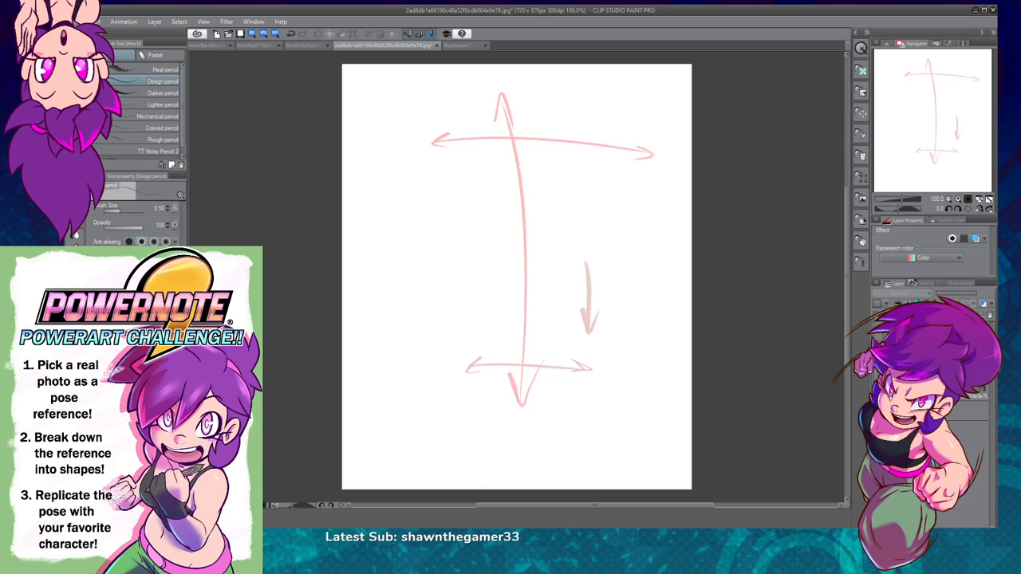
left_click(877, 335)
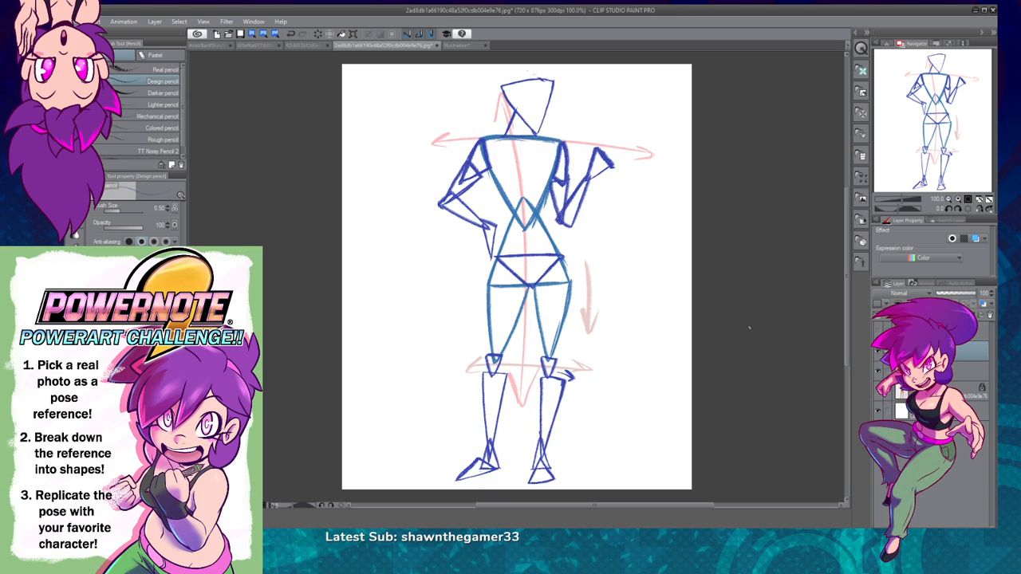
Step: Draw dark blue downward arrows along the raised-hand side's lower leg, and restore the reference photo with the blue shapes faded to 32% opacity
left_click_drag(564, 397, 556, 446)
left_click_drag(549, 415, 539, 476)
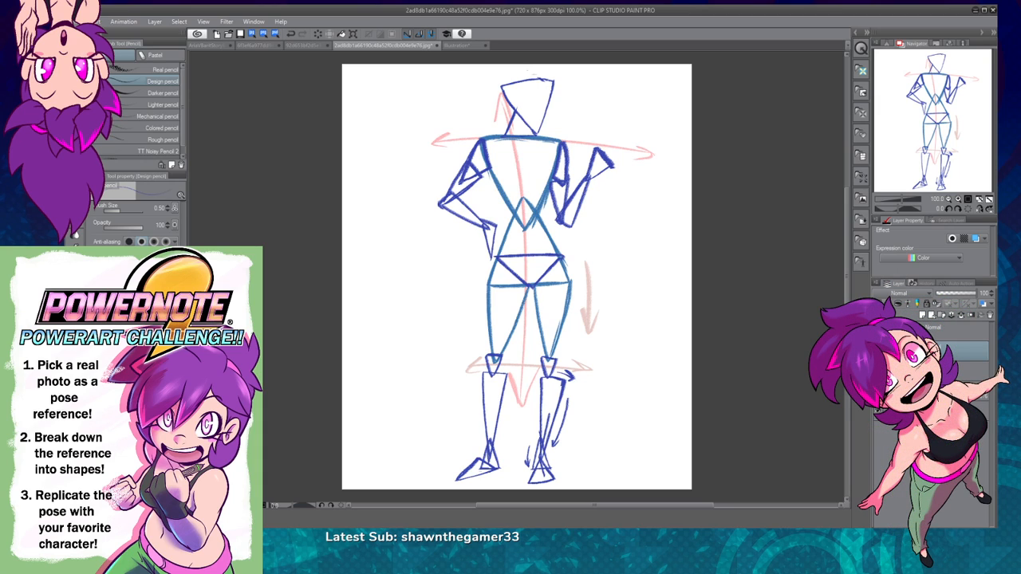
left_click(877, 391)
left_click(949, 294)
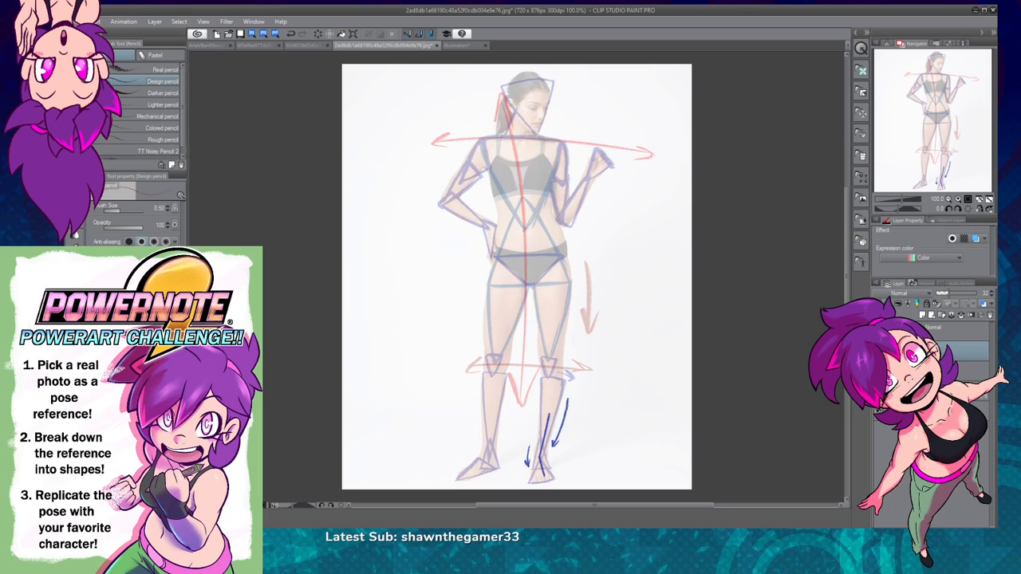
Step: Set the brush size to 0.70 and draw a red line from the armpit to the waist on the hand-on-hip side
left_click(958, 199)
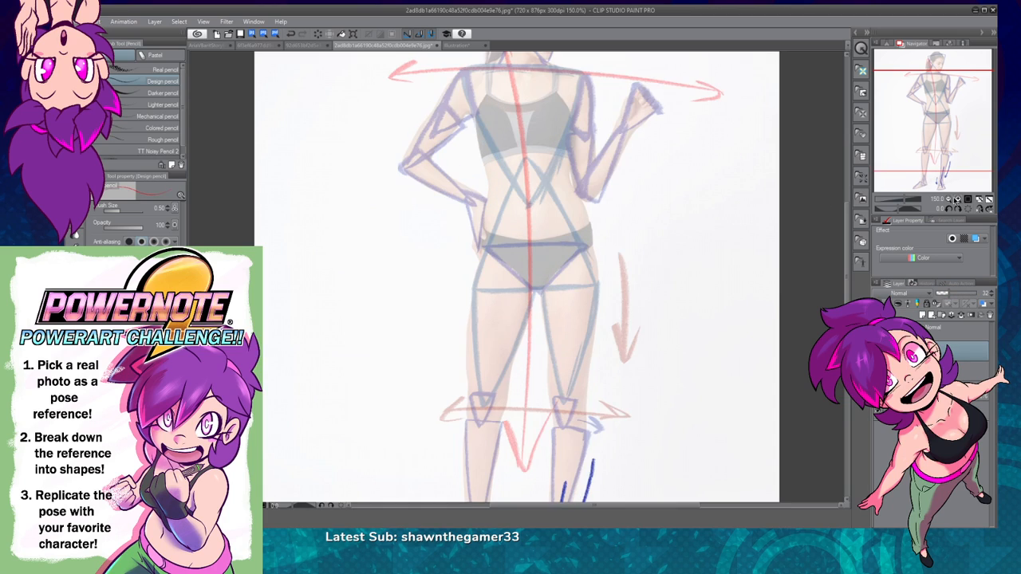
left_click(959, 199)
left_click_drag(638, 203, 633, 376)
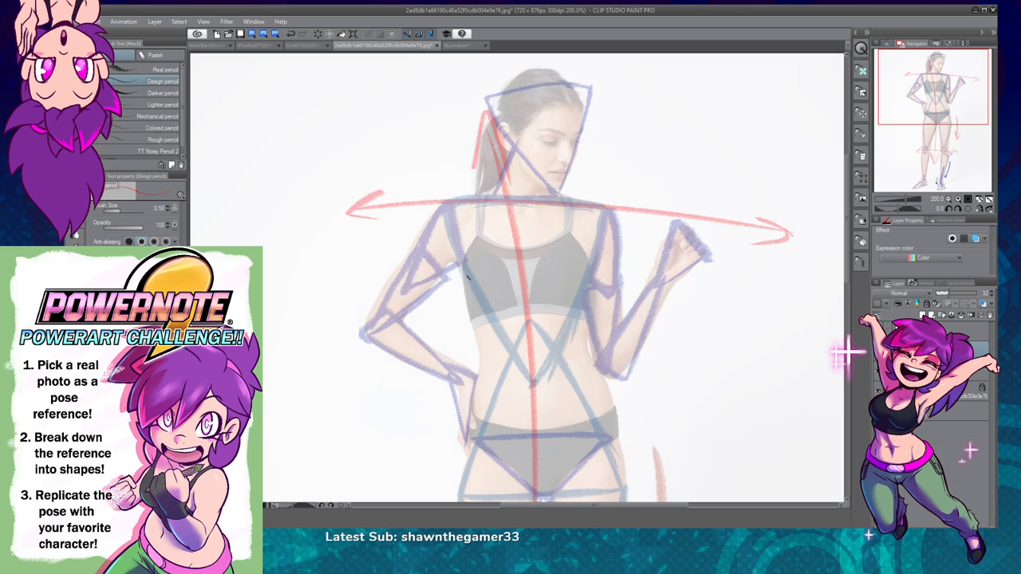
key("bracketright")
left_click_drag(462, 266, 468, 309)
key("ctrl+z")
left_click_drag(463, 266, 481, 349)
key("ctrl+z")
left_click_drag(461, 265, 482, 362)
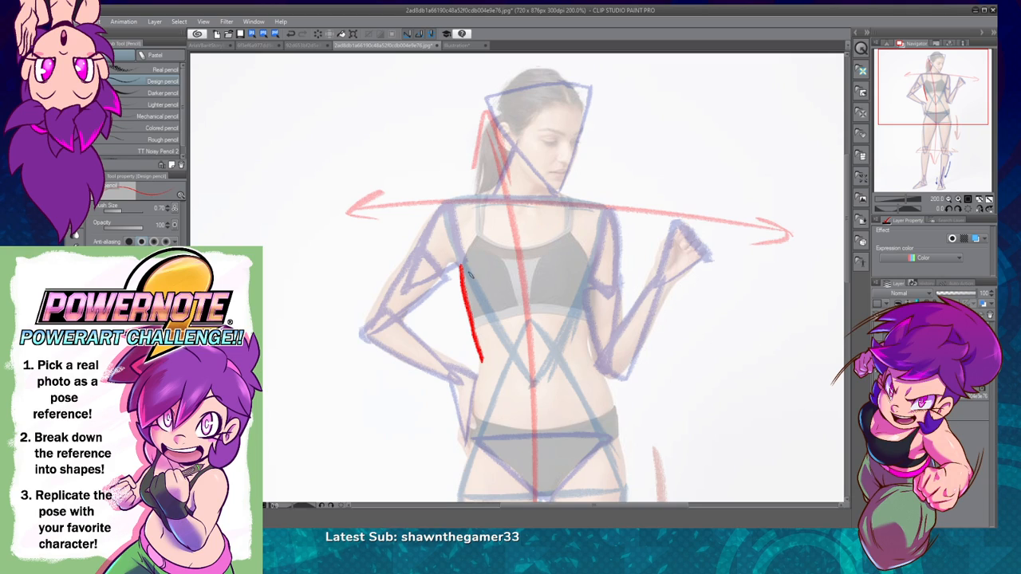
Step: Close the red line into a narrow armpit-to-waist triangle on the hand-on-hip side, and draw a smaller matching triangle on the raised-hand side
mouse_move(460, 266)
left_mouse_down()
mouse_move(514, 351)
mouse_move(463, 351)
mouse_move(448, 365)
left_mouse_up()
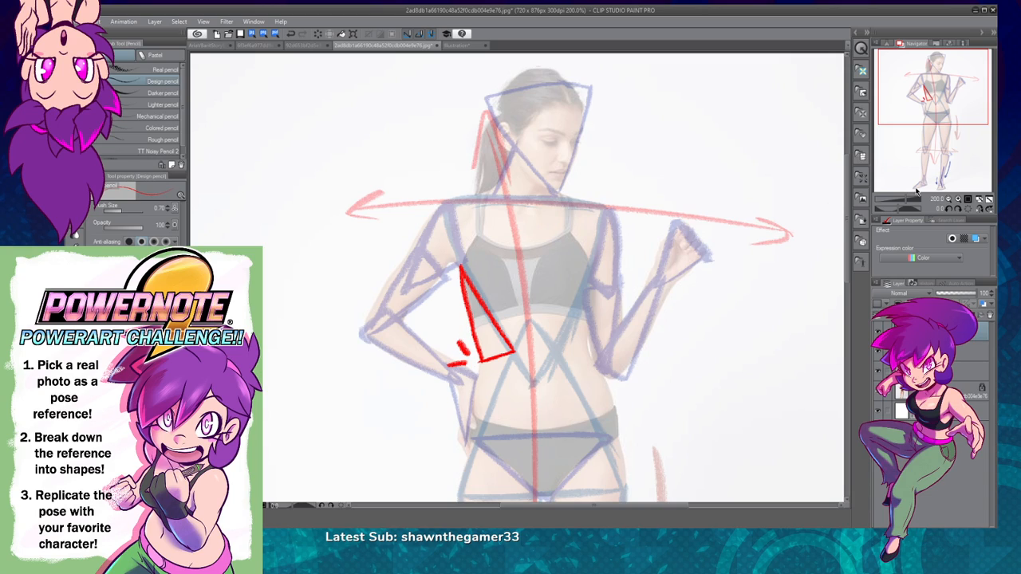
key("ctrl+z")
key("ctrl+z")
key("ctrl+z")
left_click_drag(479, 361, 515, 351)
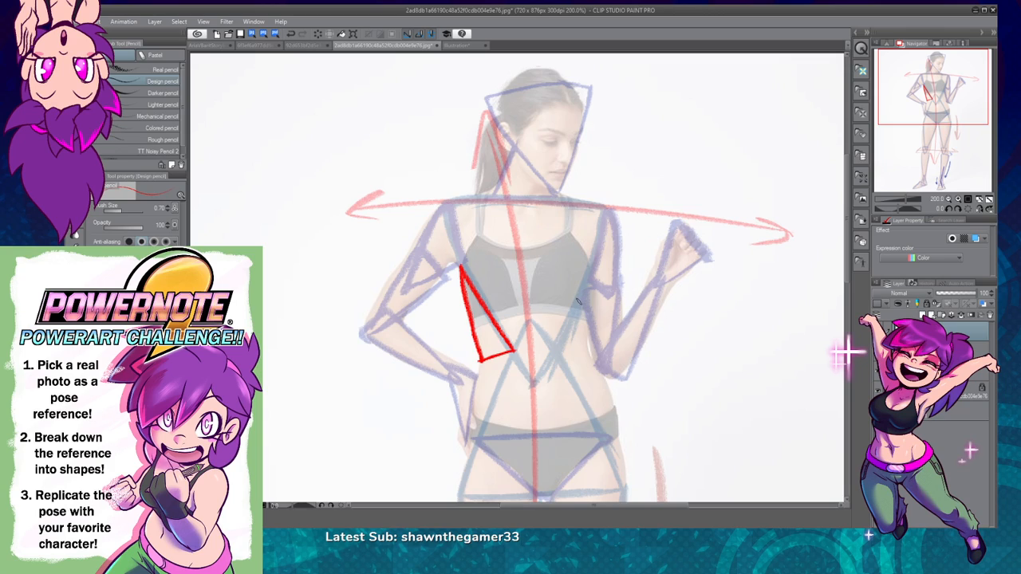
mouse_move(584, 290)
left_mouse_down()
mouse_move(560, 353)
mouse_move(587, 355)
mouse_move(586, 285)
left_mouse_up()
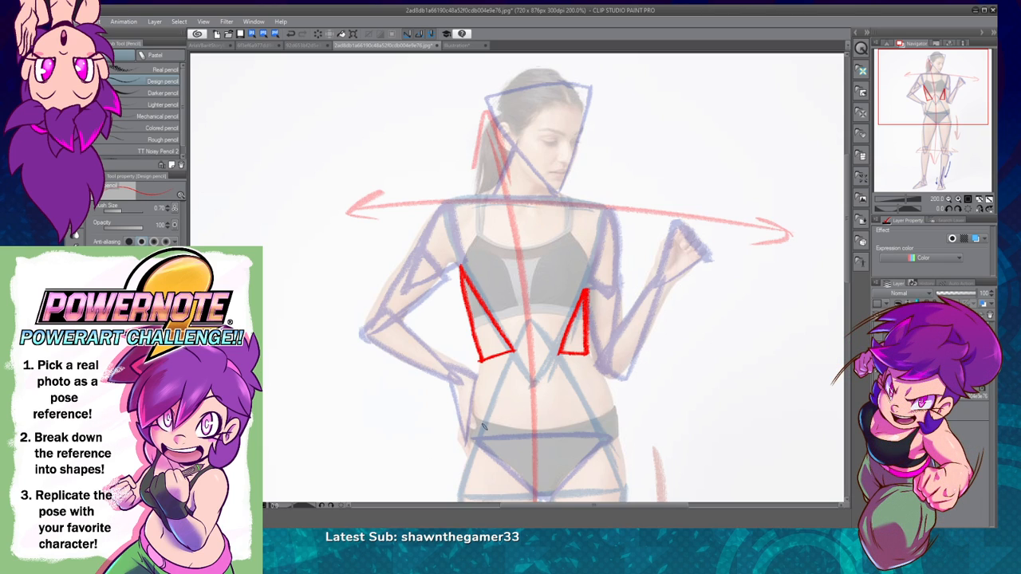
Step: Draw a narrow red triangle from the waist down to the hip on the hand-on-hip side, sharing the upper triangle's base
left_click_drag(474, 438, 480, 378)
key("ctrl+z")
mouse_move(474, 439)
left_mouse_down()
mouse_move(476, 364)
mouse_move(467, 441)
left_mouse_up()
key("ctrl+z")
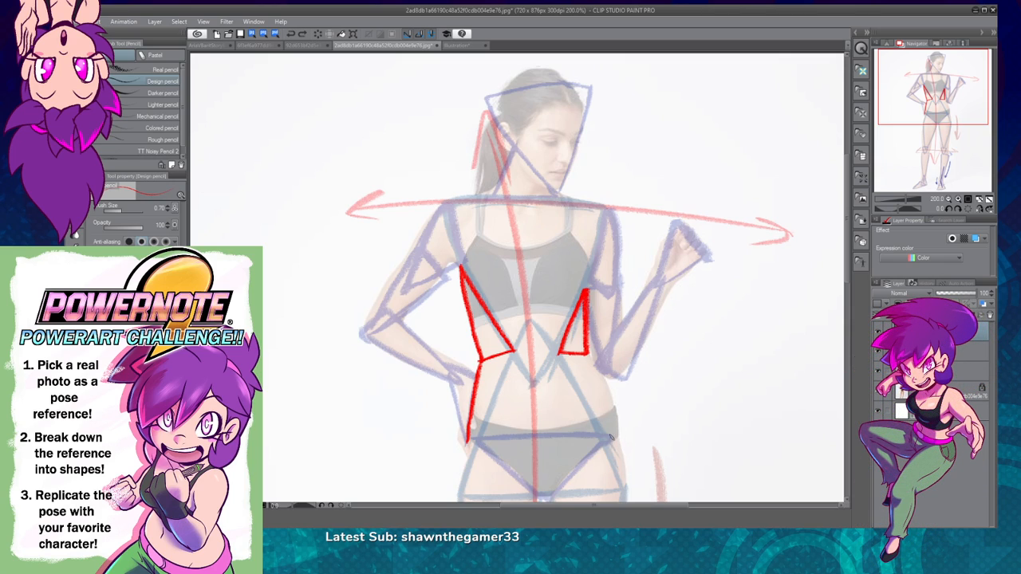
mouse_move(468, 440)
left_mouse_down()
mouse_move(514, 351)
mouse_move(469, 444)
left_mouse_up()
key("ctrl+z")
left_click_drag(481, 362, 470, 442)
key("ctrl+z")
left_click_drag(481, 362, 469, 443)
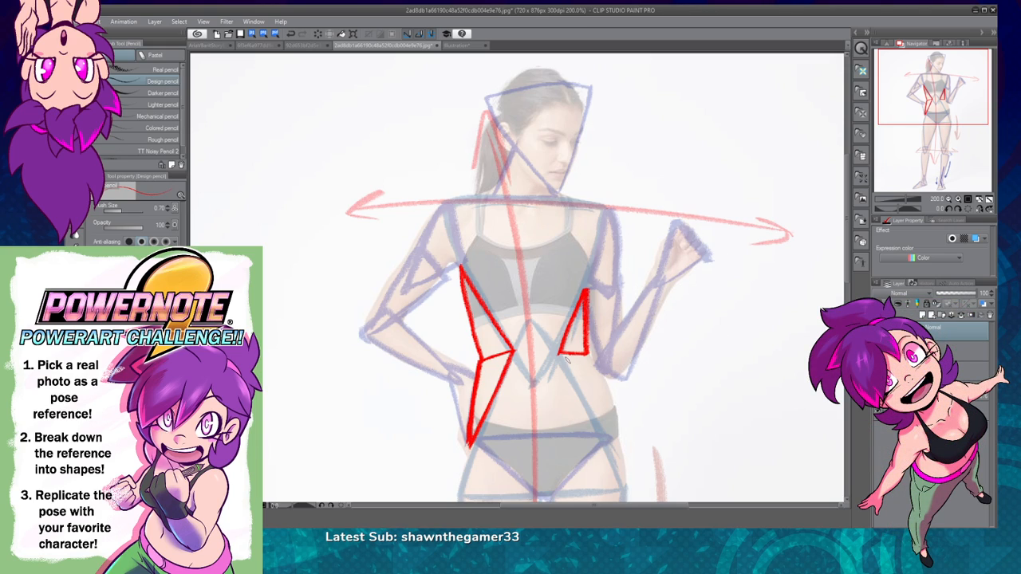
Step: Draw a red line from the waist triangle's inner corner to the hip on the raised-hand side, and undo the outer edges sketched beside it
left_click_drag(559, 351, 594, 412)
key("ctrl+z")
left_click_drag(558, 351, 608, 420)
key("ctrl+z")
left_click_drag(558, 353, 608, 420)
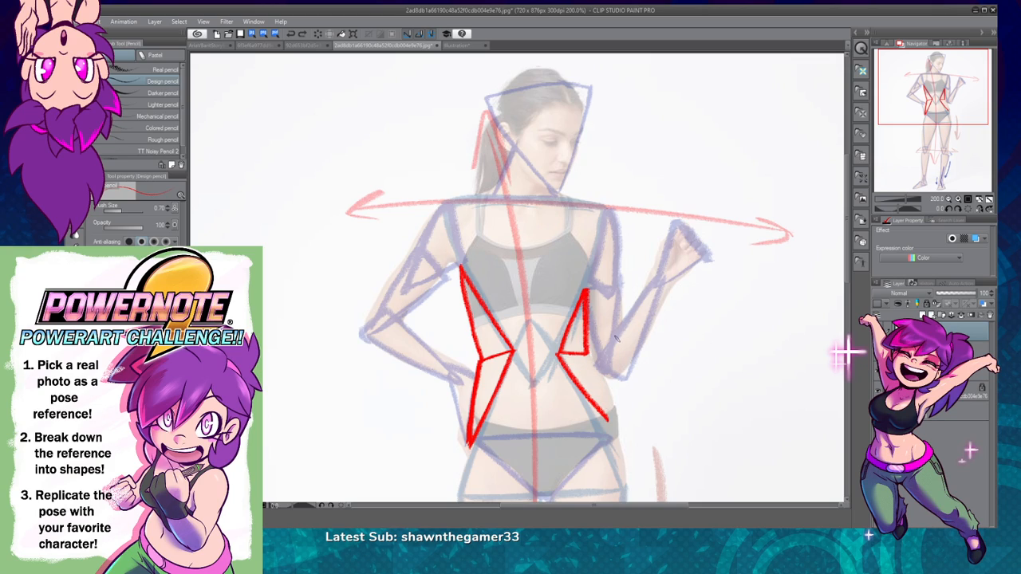
key("ctrl+z")
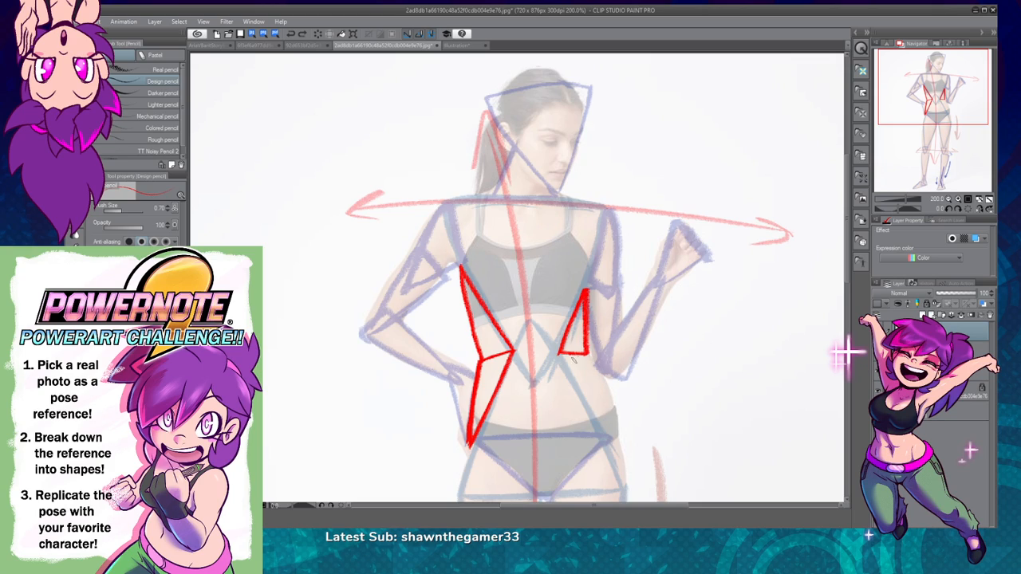
left_click_drag(560, 355, 599, 418)
mouse_move(586, 349)
left_mouse_down()
mouse_move(616, 408)
mouse_move(598, 418)
left_mouse_up()
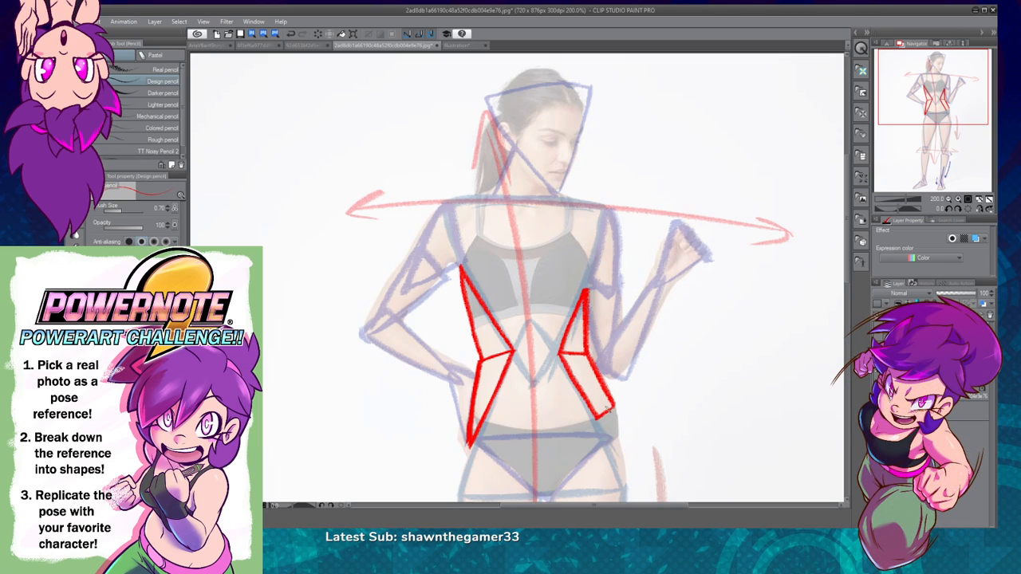
key("ctrl+z")
key("ctrl+z")
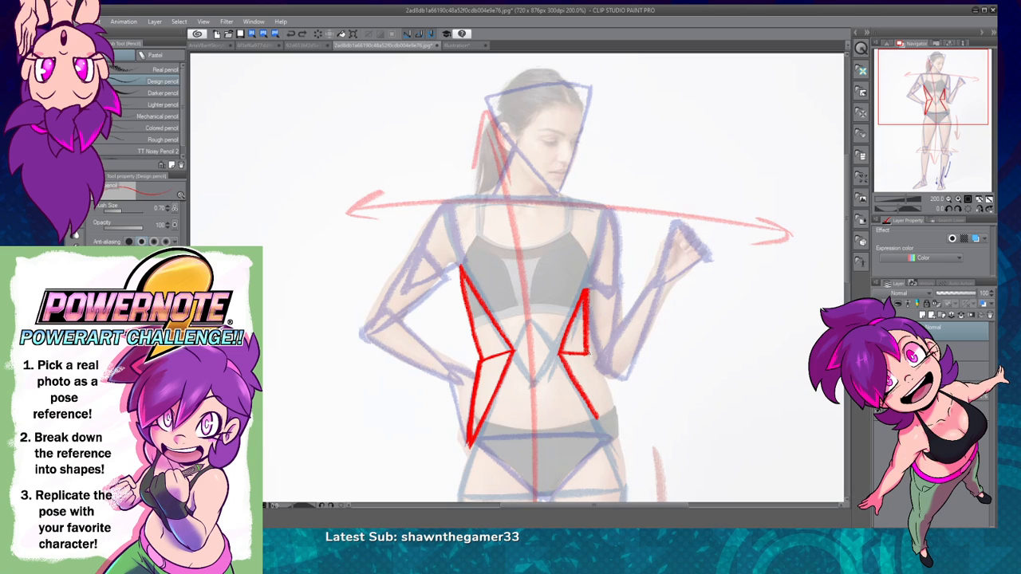
Step: Try closing the raised-hand side's waist-to-hip shape with a red diagonal and outer edge, and undo the strokes
mouse_move(594, 363)
left_mouse_down()
mouse_move(618, 408)
mouse_move(589, 415)
mouse_move(585, 364)
mouse_move(589, 416)
mouse_move(614, 408)
mouse_move(594, 363)
mouse_move(615, 407)
mouse_move(591, 416)
mouse_move(583, 365)
left_mouse_up()
key("ctrl+z")
key("ctrl+z")
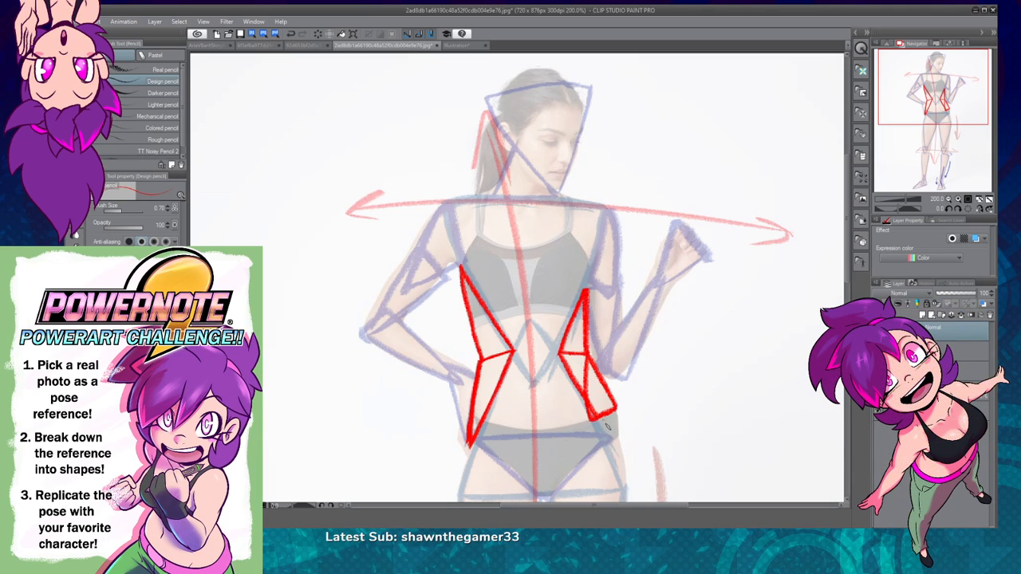
key("ctrl+z")
key("ctrl+z")
mouse_move(588, 354)
left_mouse_down()
mouse_move(613, 398)
mouse_move(597, 419)
left_mouse_up()
Step: Complete the raised-hand side's waist-to-hip shape as two adjoining red triangles that share a diagonal from the waist to the hip
key("ctrl+z")
key("ctrl+z")
key("ctrl+z")
left_click_drag(587, 355, 586, 396)
key("ctrl+z")
left_click_drag(588, 353, 618, 413)
key("ctrl+z")
key("ctrl+z")
mouse_move(588, 352)
left_mouse_down()
mouse_move(593, 418)
mouse_move(615, 409)
mouse_move(583, 348)
left_mouse_up()
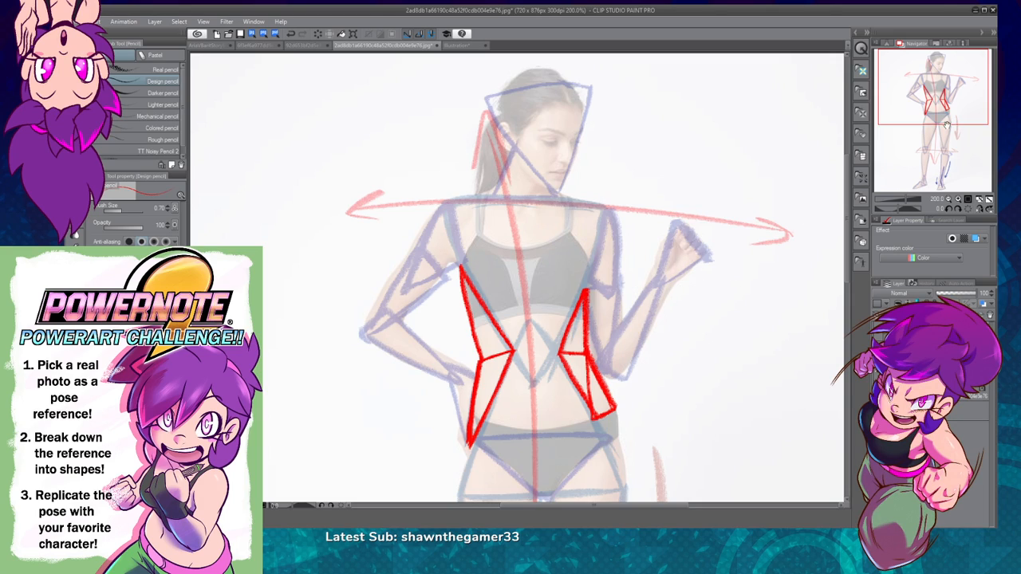
Step: Draw a red peak over the crown, joining the head triangle's back and forehead corners
left_click_drag(672, 315, 659, 358)
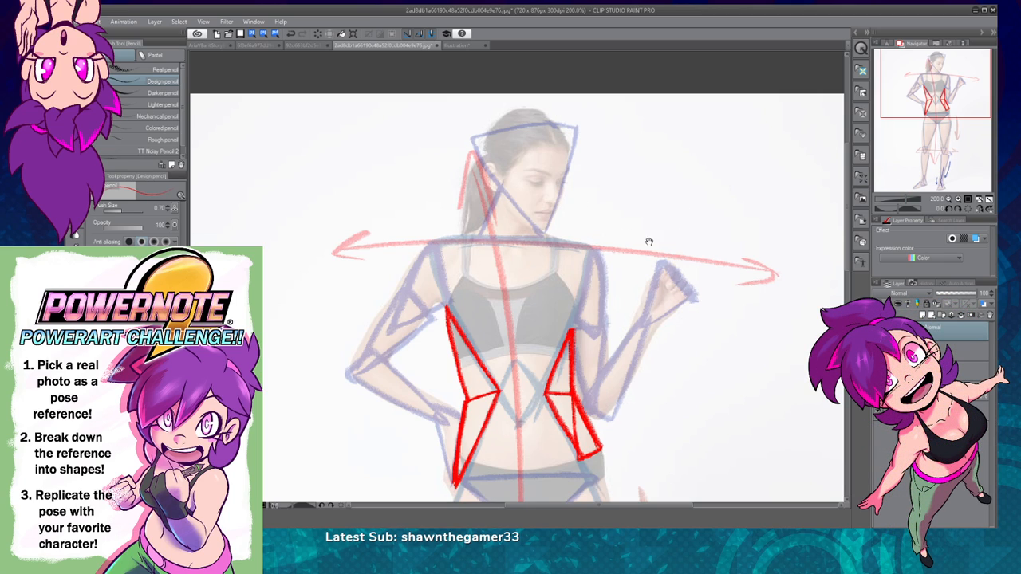
left_click_drag(655, 239, 649, 301)
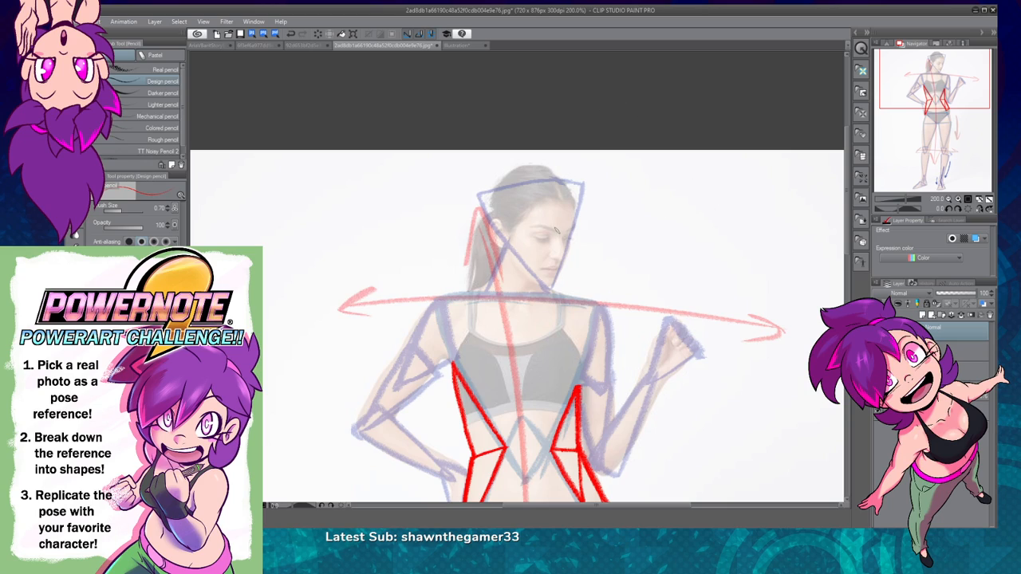
mouse_move(476, 196)
left_mouse_down()
mouse_move(525, 165)
mouse_move(591, 184)
left_mouse_up()
key("ctrl+z")
left_click_drag(528, 164, 584, 188)
key("ctrl+z")
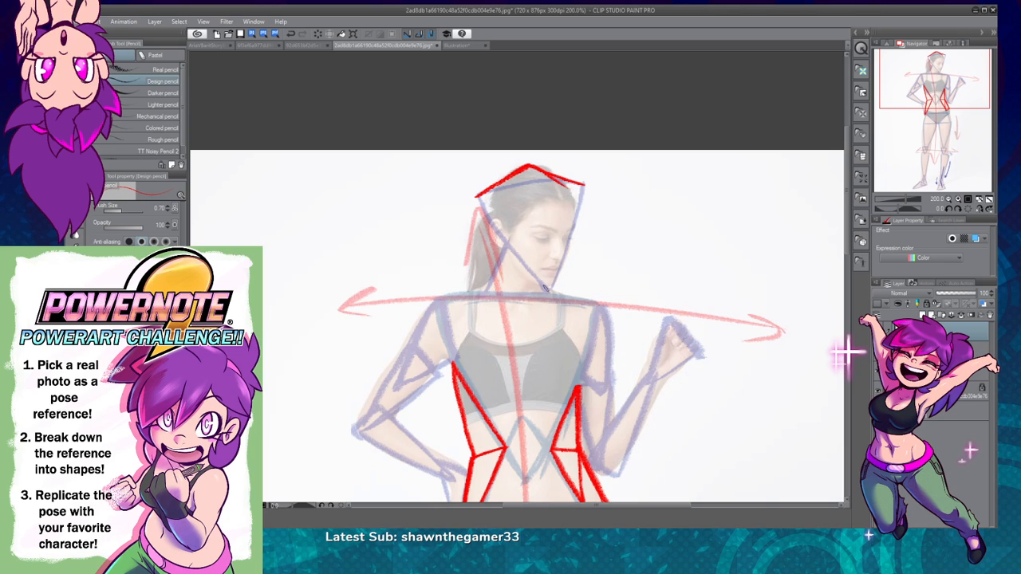
Step: Draw a red downward-pointing triangle over the face, and connect its base to the back of the head and the crown
mouse_move(577, 205)
left_mouse_down()
mouse_move(514, 211)
mouse_move(549, 292)
mouse_move(580, 207)
mouse_move(549, 291)
left_mouse_up()
key("ctrl+z")
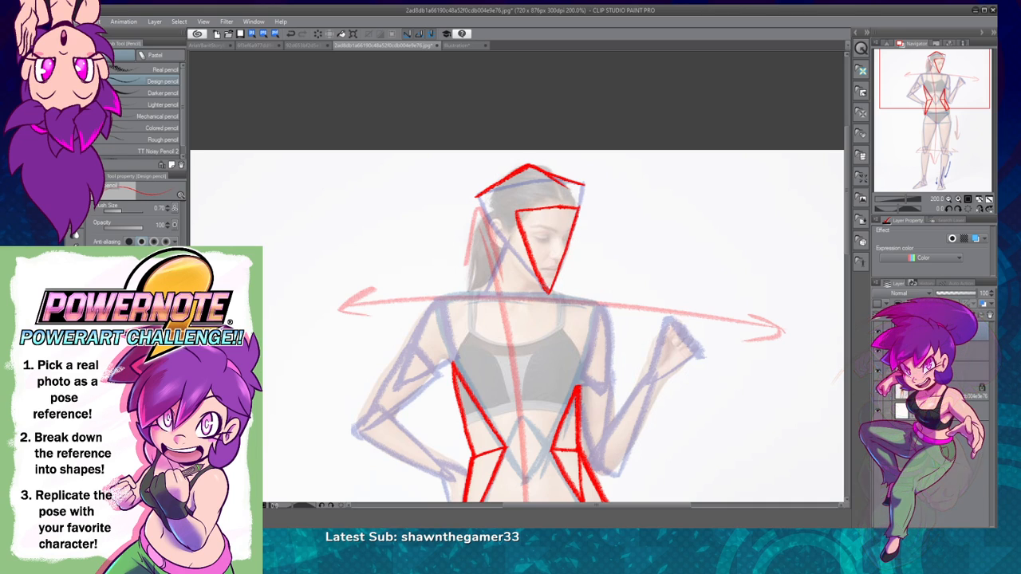
left_click_drag(477, 198, 513, 256)
left_click_drag(528, 164, 550, 208)
key("ctrl+z")
left_click_drag(529, 164, 559, 211)
key("ctrl+z")
mouse_move(528, 165)
left_mouse_down()
mouse_move(558, 207)
mouse_move(584, 187)
mouse_move(570, 181)
left_mouse_up()
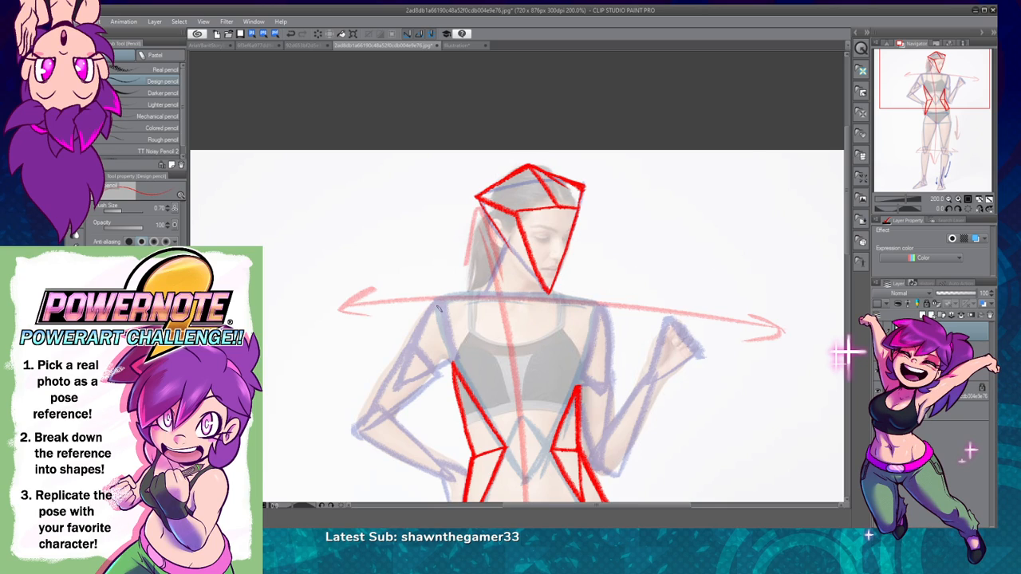
Step: Draw a red triangle on the hand-on-hip side joining the neck base, shoulder tip and armpit
left_click_drag(453, 364, 489, 286)
key("ctrl+z")
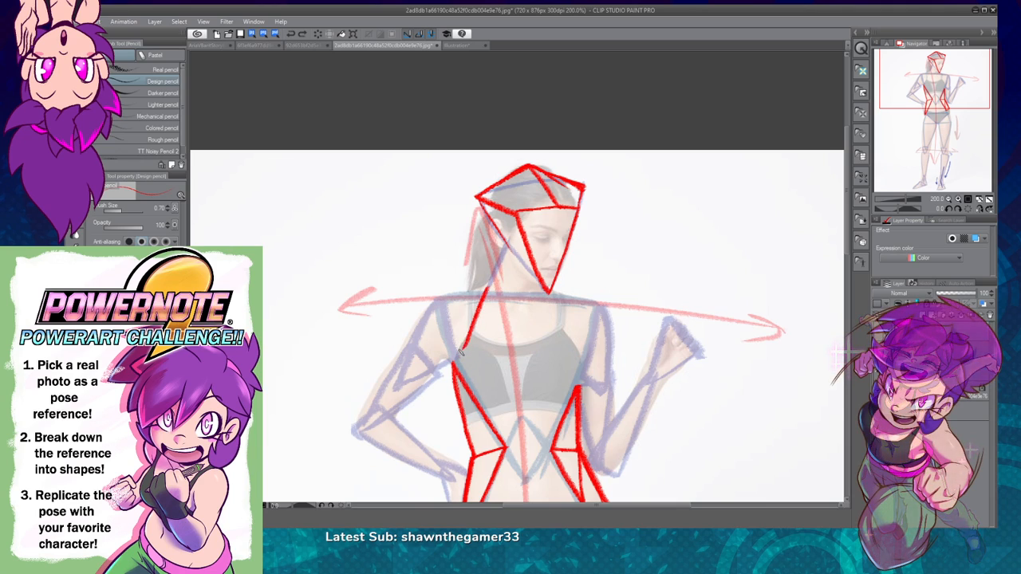
mouse_move(453, 365)
left_mouse_down()
mouse_move(484, 292)
mouse_move(437, 306)
mouse_move(459, 364)
left_mouse_up()
Step: Draw a red triangle on the raised-hand side from the neck base and shoulder tip down to the top of the rib triangle
left_click_drag(552, 292, 585, 383)
key("ctrl+z")
left_click_drag(551, 292, 581, 382)
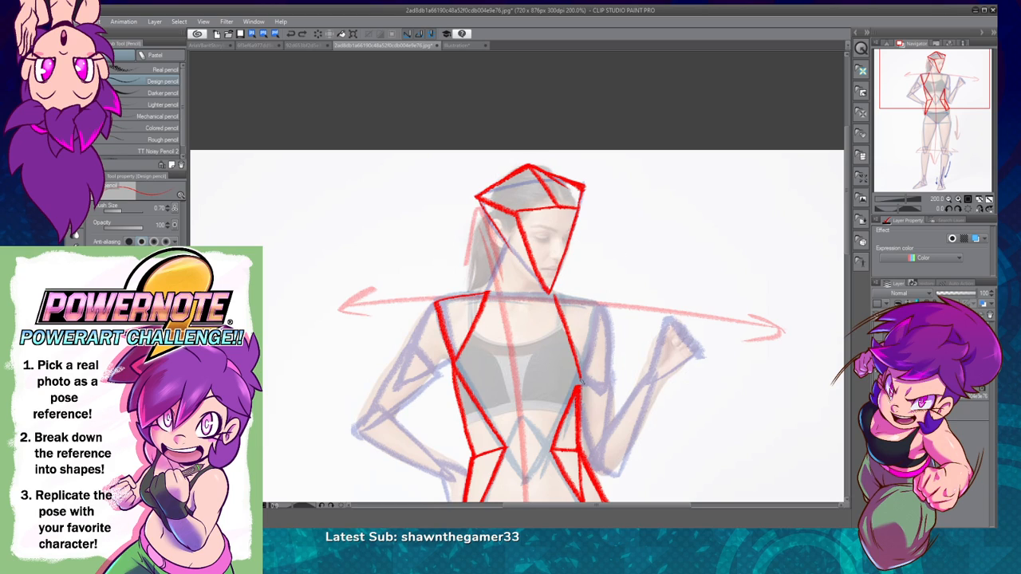
mouse_move(554, 295)
left_mouse_down()
mouse_move(603, 315)
mouse_move(586, 373)
left_mouse_up()
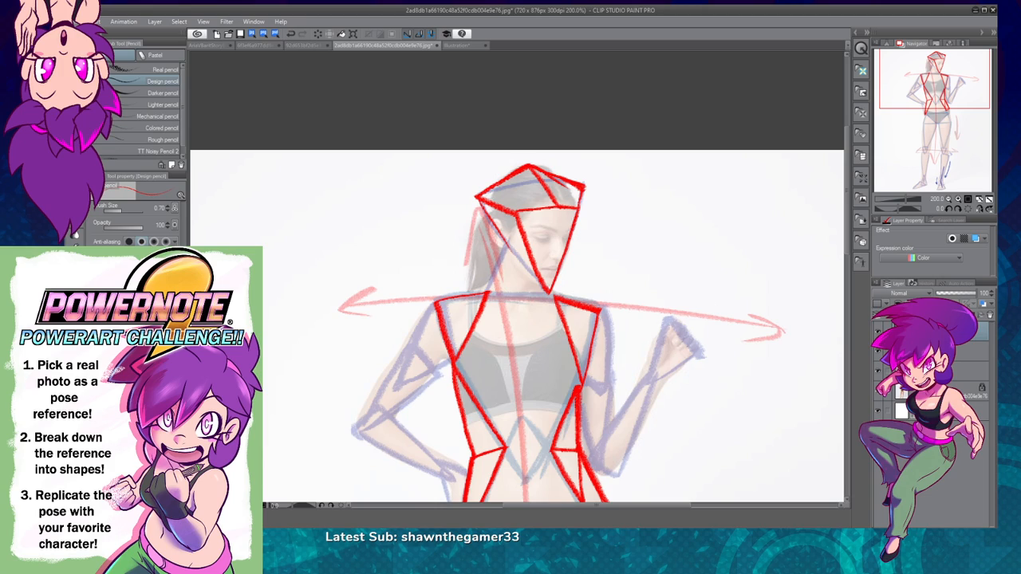
Step: Hide the blue shape layer and the red shape layer to view only the photo with its gesture arrows
left_click(879, 352)
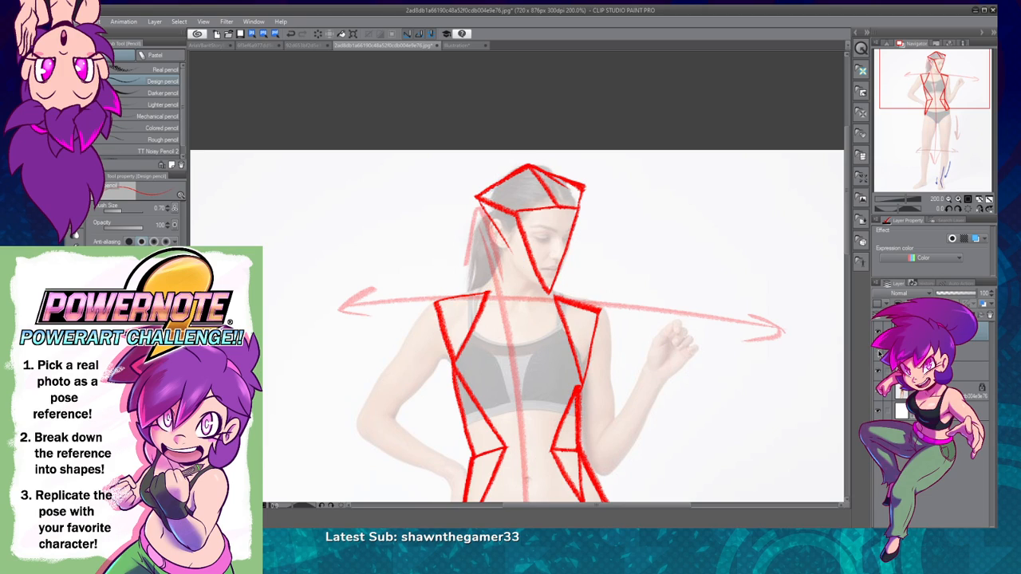
left_click(878, 333)
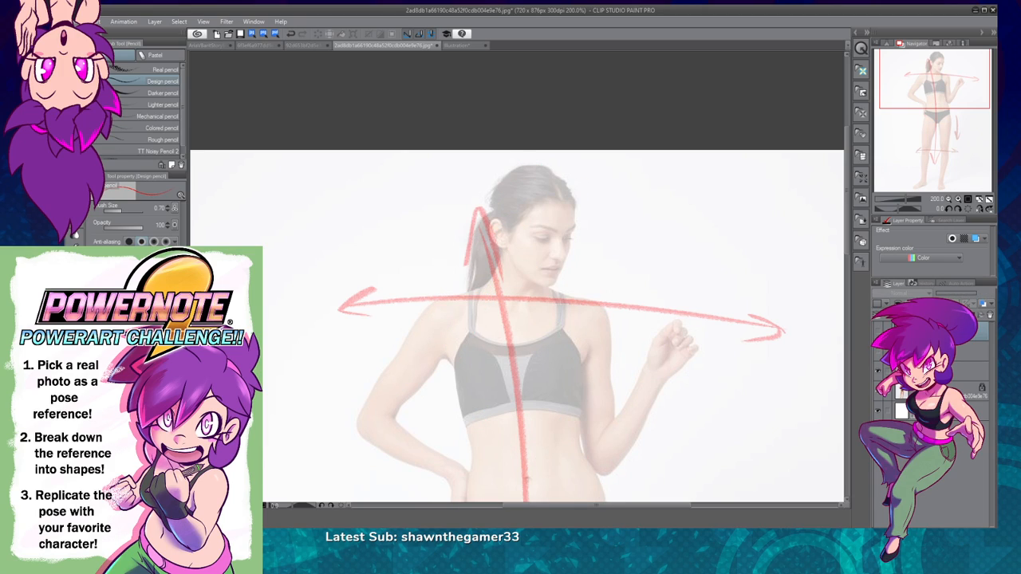
left_click_drag(485, 283, 450, 374)
mouse_move(481, 285)
left_mouse_down()
mouse_move(553, 288)
mouse_move(587, 344)
left_mouse_up()
left_click_drag(562, 308, 578, 363)
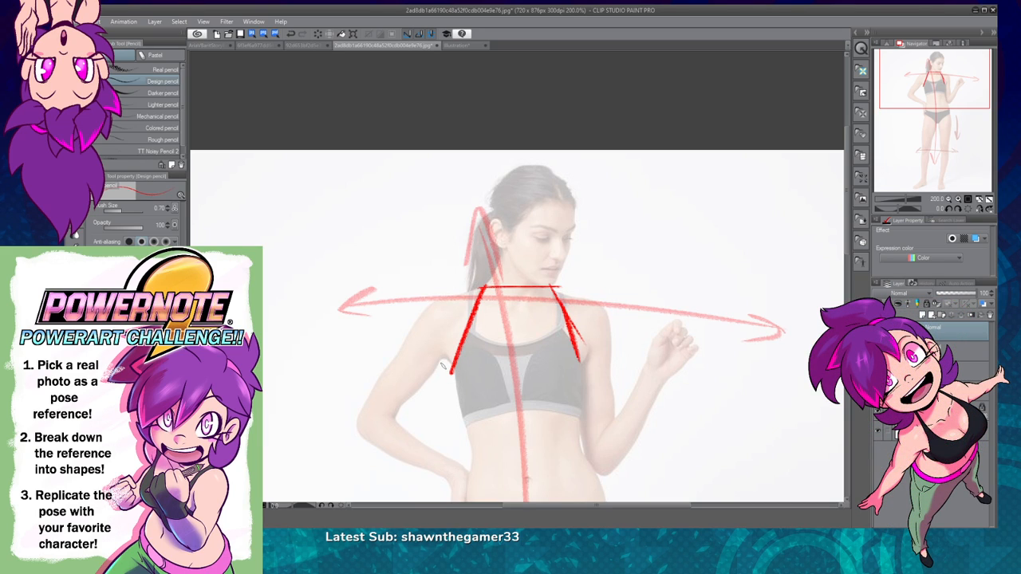
left_click_drag(442, 365, 513, 477)
left_click_drag(585, 364, 519, 477)
key("ctrl+z")
left_click_drag(584, 360, 532, 475)
left_click_drag(445, 369, 523, 495)
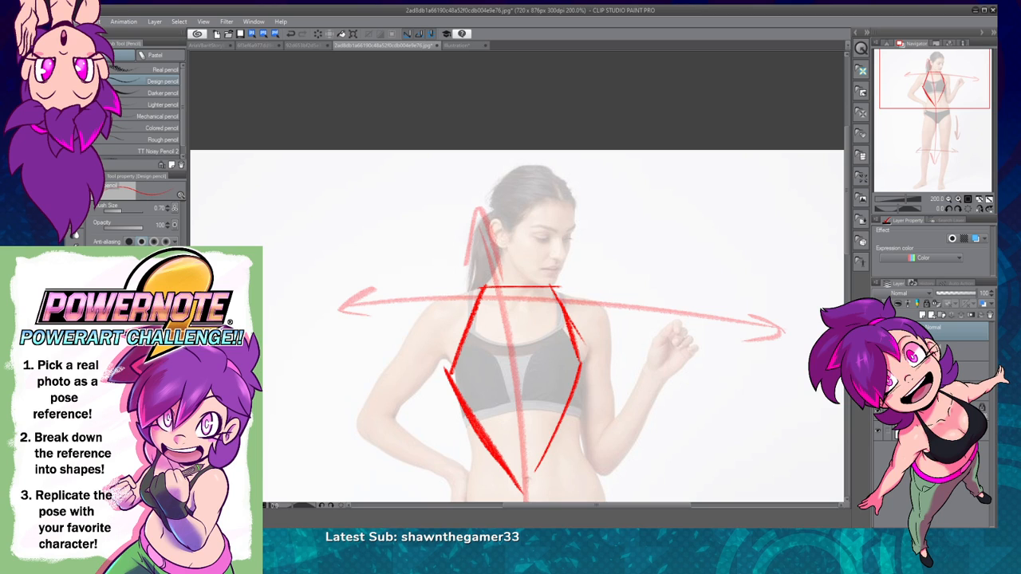
key("ctrl+z")
key("ctrl+z")
key("ctrl+z")
key("ctrl+z")
key("ctrl+z")
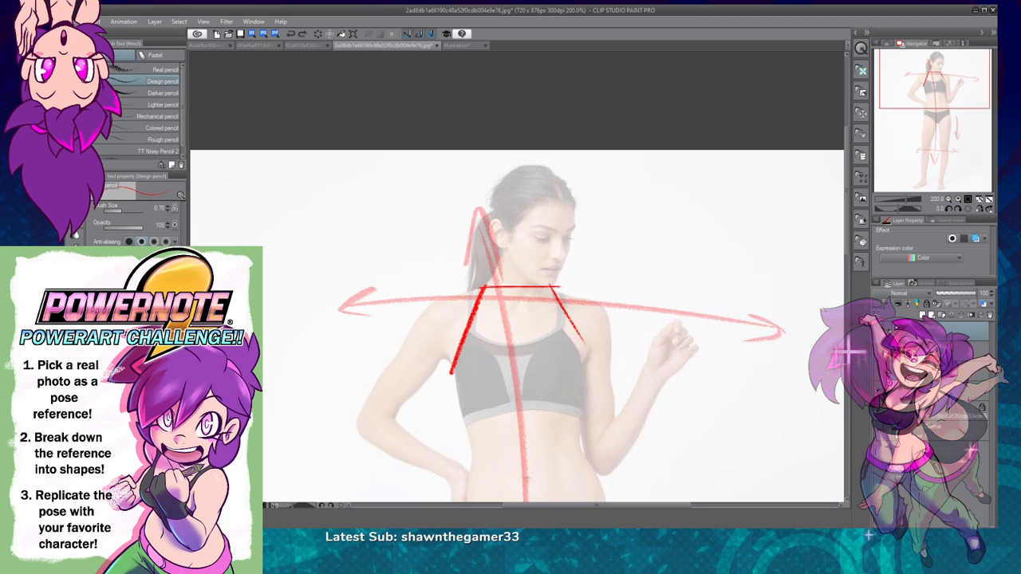
key("ctrl+z")
Step: Draw a red triangle on the neck from below the ear to both ends of the neck base along the shoulder line
key("ctrl+z")
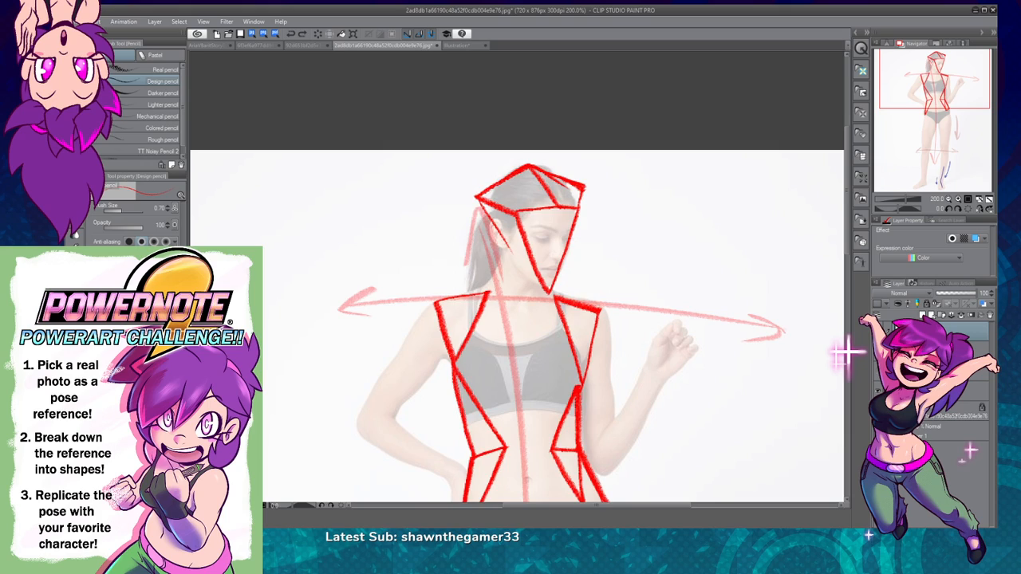
left_click_drag(457, 358, 499, 276)
mouse_move(472, 335)
left_mouse_down()
mouse_move(502, 276)
mouse_move(543, 304)
mouse_move(507, 291)
left_mouse_up()
key("ctrl+z")
left_click_drag(564, 435, 575, 375)
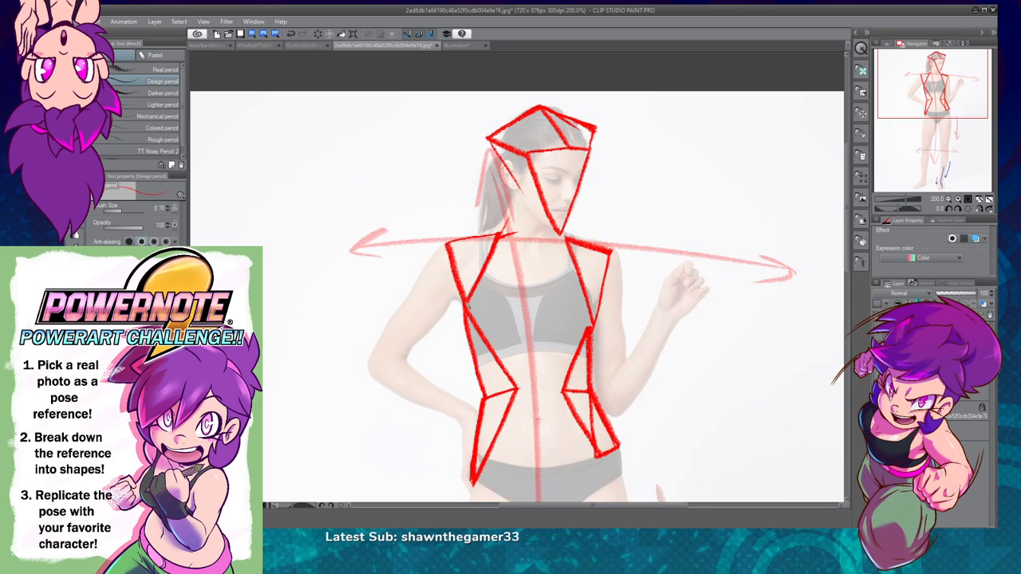
left_click_drag(519, 191, 498, 252)
key("ctrl+z")
left_click_drag(516, 194, 496, 238)
left_click_drag(514, 195, 558, 241)
key("ctrl+z")
mouse_move(519, 197)
left_mouse_down()
mouse_move(563, 241)
mouse_move(480, 242)
mouse_move(561, 243)
left_mouse_up()
key("ctrl+z")
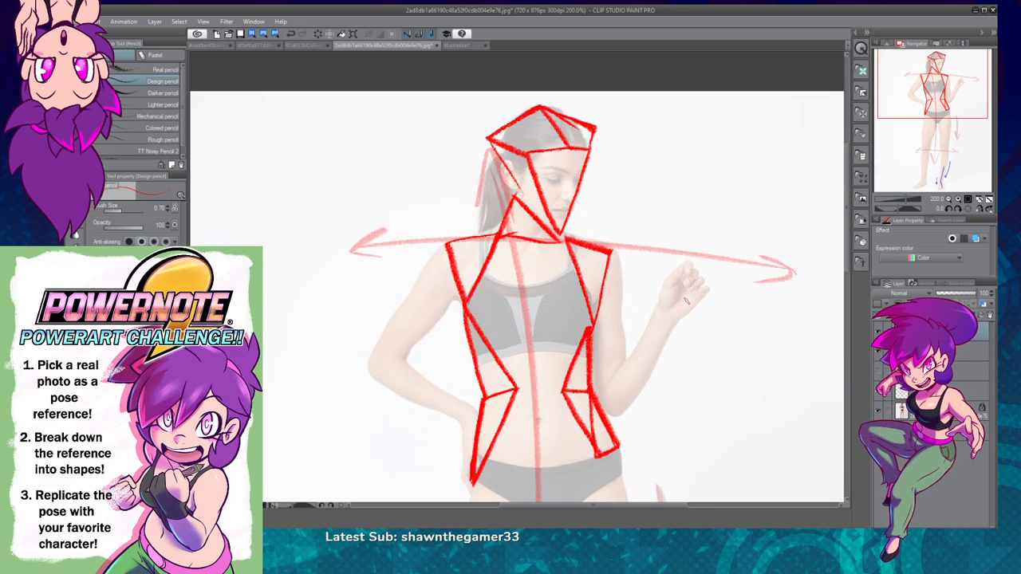
Step: Draw two interlocking red triangles over the hand-on-hip upper arm, one narrowing down from the shoulder and one narrowing down to the elbow
left_click_drag(741, 350, 717, 267)
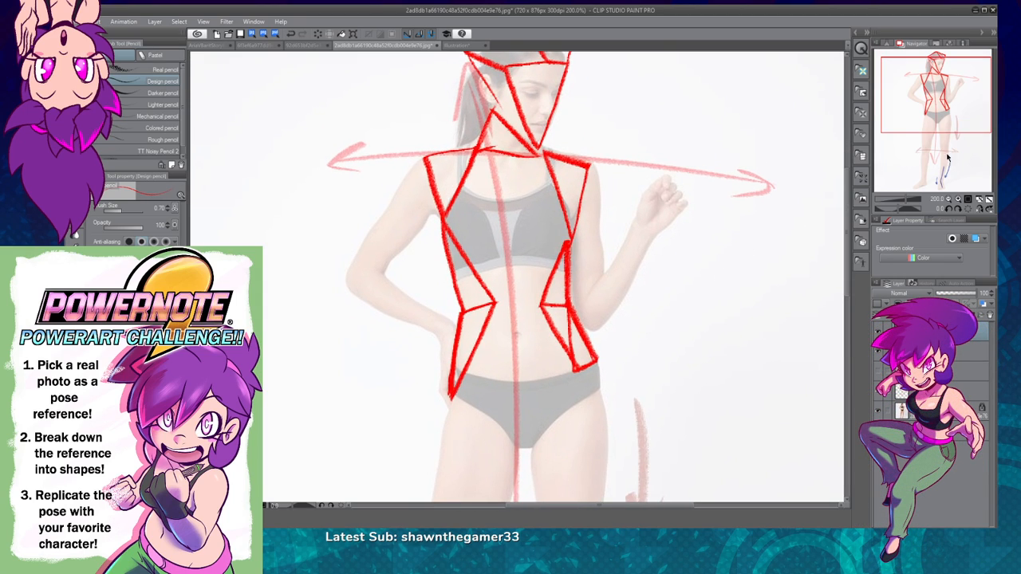
left_click(948, 199)
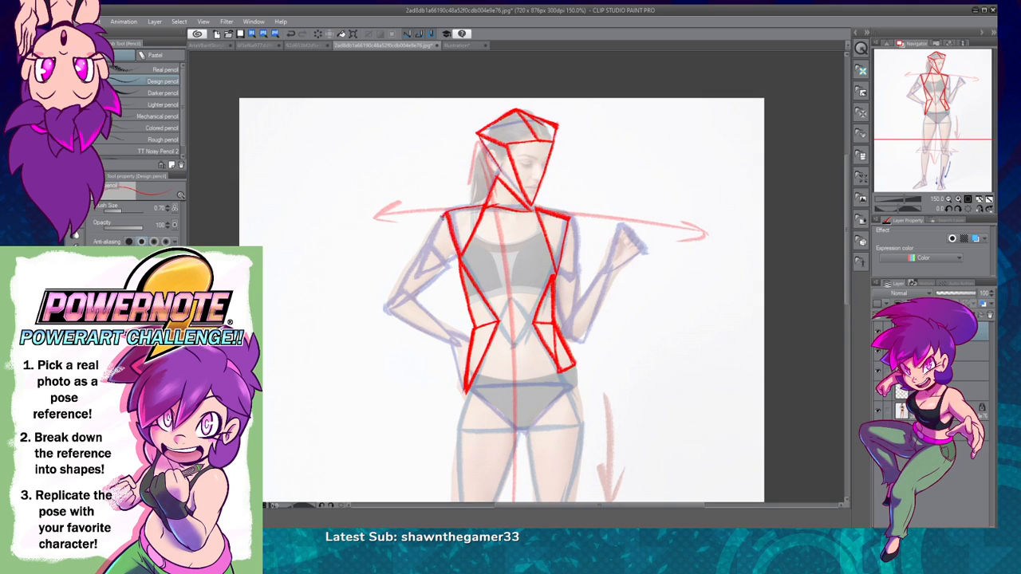
left_click_drag(434, 239, 423, 268)
key("ctrl+z")
mouse_move(445, 210)
left_mouse_down()
mouse_move(420, 267)
mouse_move(457, 254)
mouse_move(387, 309)
mouse_move(445, 266)
left_mouse_up()
key("ctrl+z")
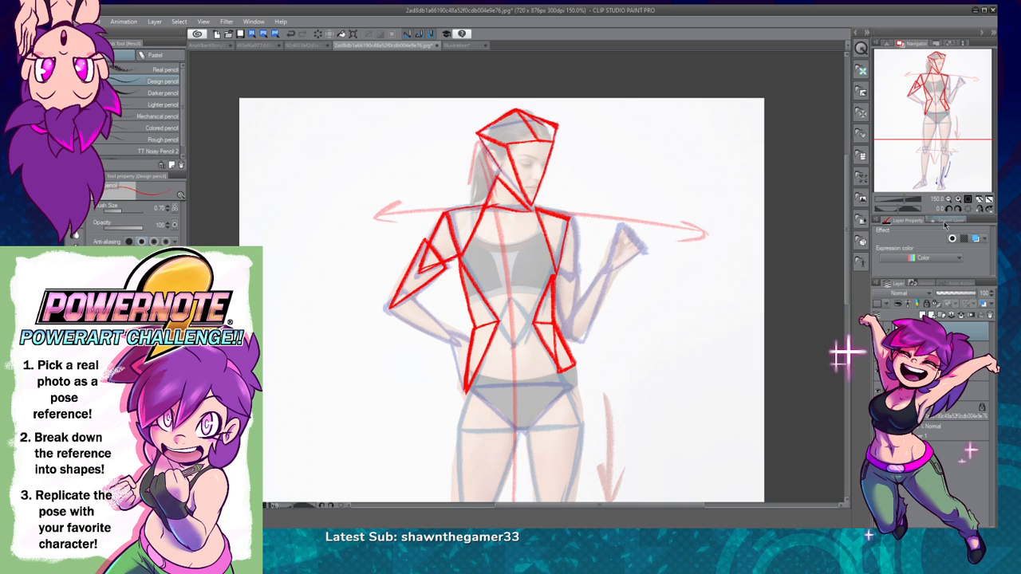
left_click(957, 200)
left_click(958, 199)
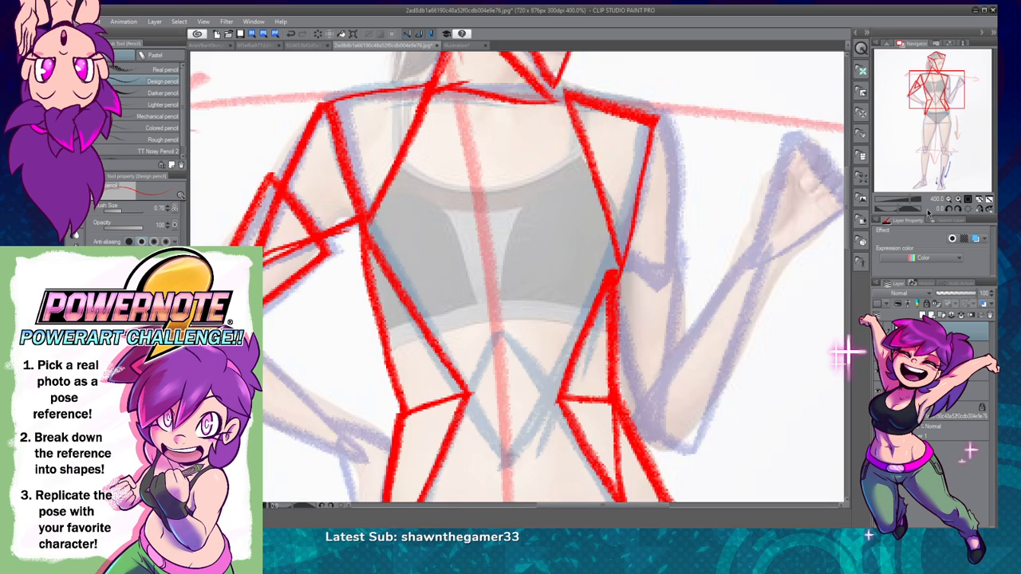
left_click_drag(502, 347, 692, 345)
key("ctrl+z")
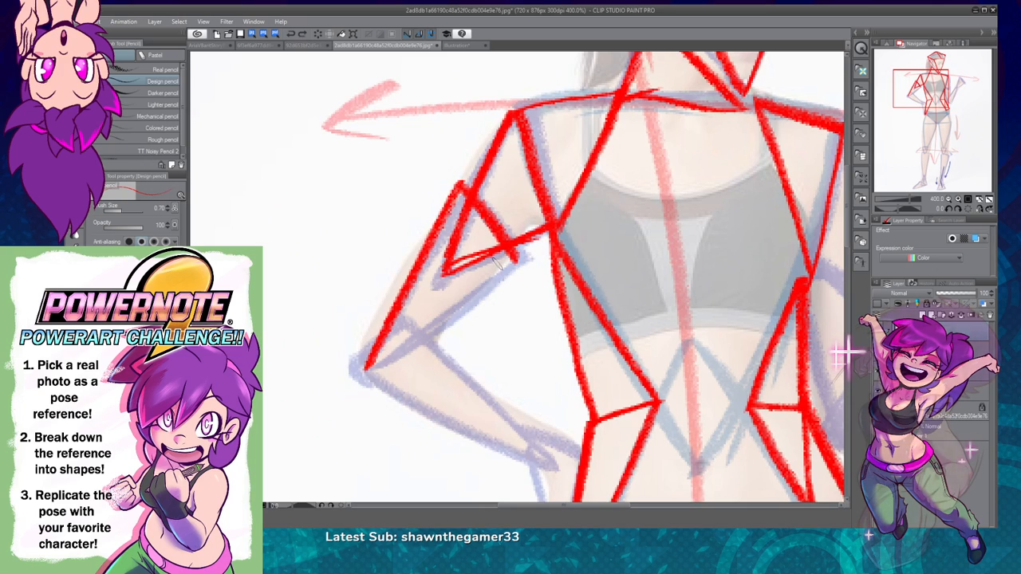
left_click(307, 35)
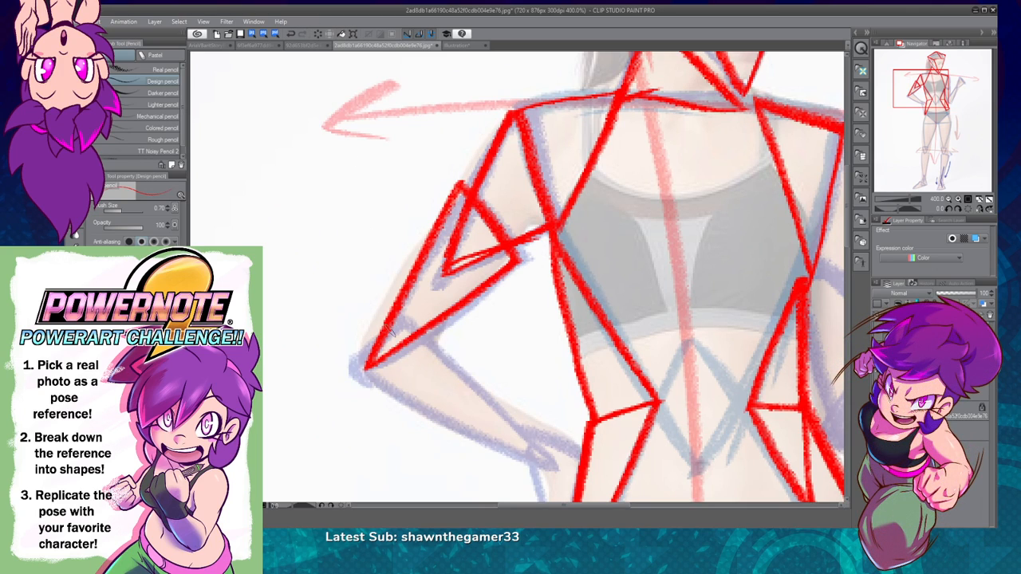
Step: Add thin red connecting triangles along the outer and inner edges of the hand-on-hip upper arm, from shoulder and armpit down to the elbow
mouse_move(335, 289)
left_mouse_down()
mouse_move(363, 319)
mouse_move(340, 309)
mouse_move(346, 286)
left_mouse_up()
key("ctrl+z")
mouse_move(440, 215)
left_mouse_down()
mouse_move(360, 327)
mouse_move(351, 371)
left_mouse_up()
left_click_drag(437, 351, 514, 257)
mouse_move(420, 240)
left_mouse_down()
mouse_move(460, 183)
mouse_move(517, 257)
left_mouse_up()
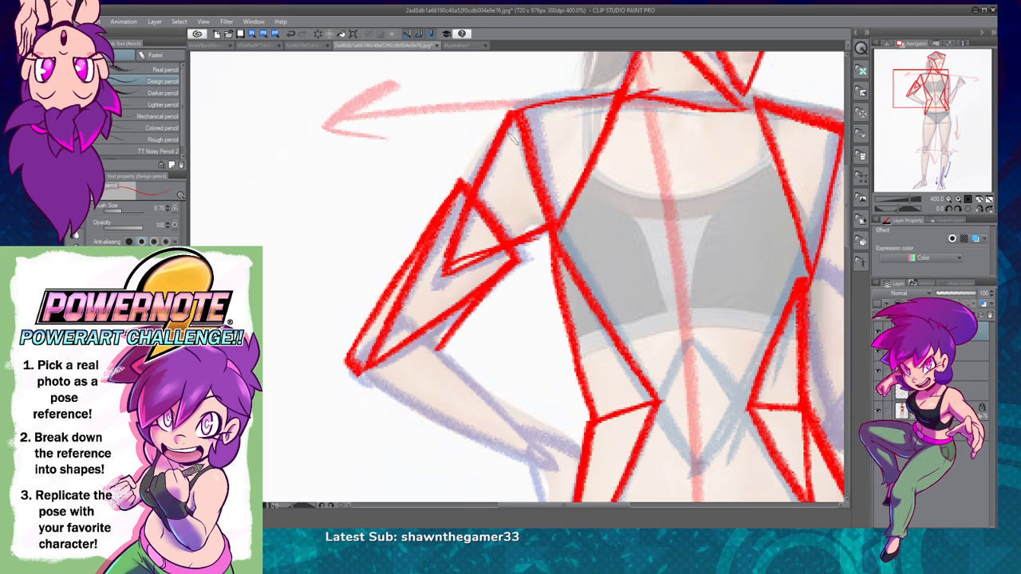
mouse_move(465, 180)
left_mouse_down()
mouse_move(461, 169)
mouse_move(504, 119)
mouse_move(456, 189)
left_mouse_up()
key("ctrl+z")
key("[")
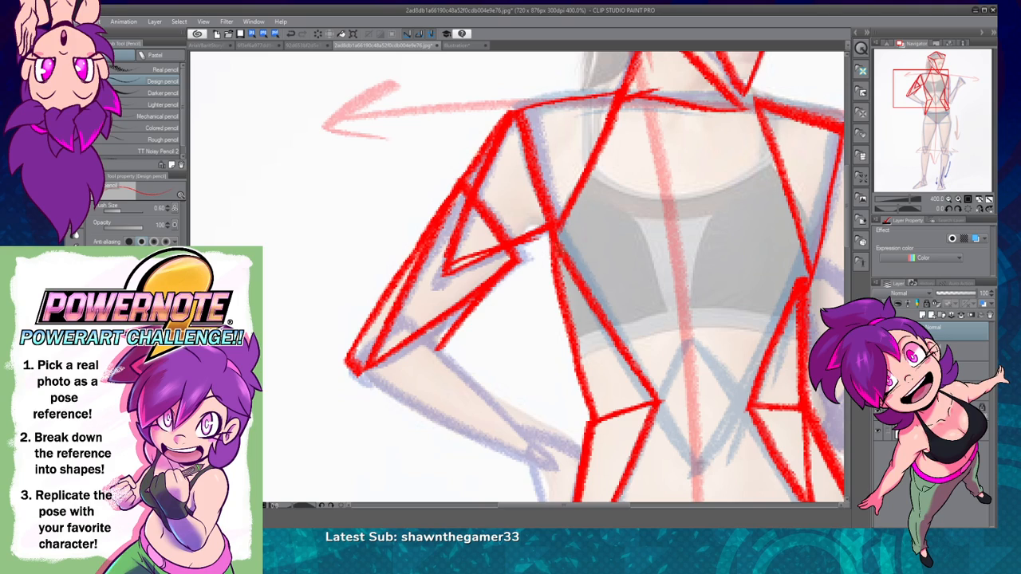
mouse_move(518, 259)
left_mouse_down()
mouse_move(550, 227)
mouse_move(524, 255)
left_mouse_up()
Step: Trace the small connecting triangles on the hand-on-hip upper arm in blue with a 0.50 brush size
key("x")
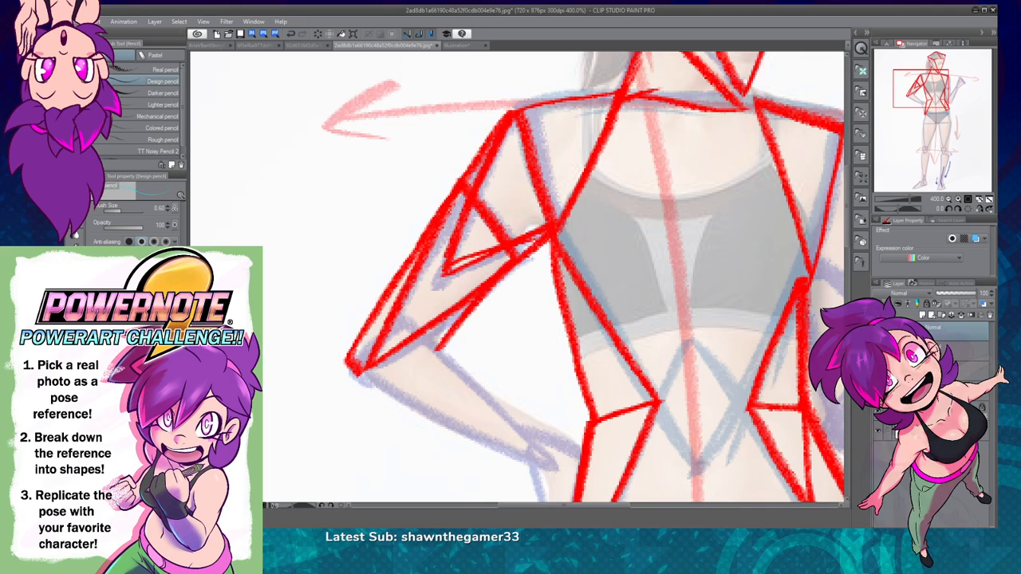
key("[")
mouse_move(463, 185)
left_mouse_down()
mouse_move(471, 194)
mouse_move(511, 114)
mouse_move(461, 187)
left_mouse_up()
mouse_move(510, 249)
left_mouse_down()
mouse_move(558, 227)
mouse_move(514, 265)
mouse_move(509, 245)
left_mouse_up()
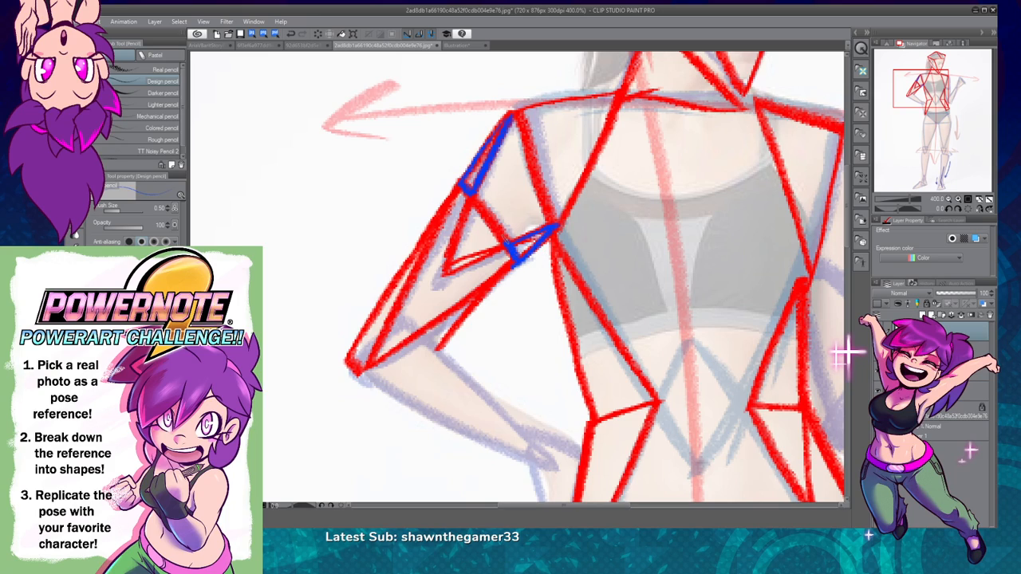
mouse_move(443, 214)
left_mouse_down()
mouse_move(369, 363)
mouse_move(351, 364)
mouse_move(345, 354)
mouse_move(446, 213)
left_mouse_up()
mouse_move(488, 285)
left_mouse_down()
mouse_move(424, 338)
mouse_move(443, 344)
mouse_move(496, 280)
left_mouse_up()
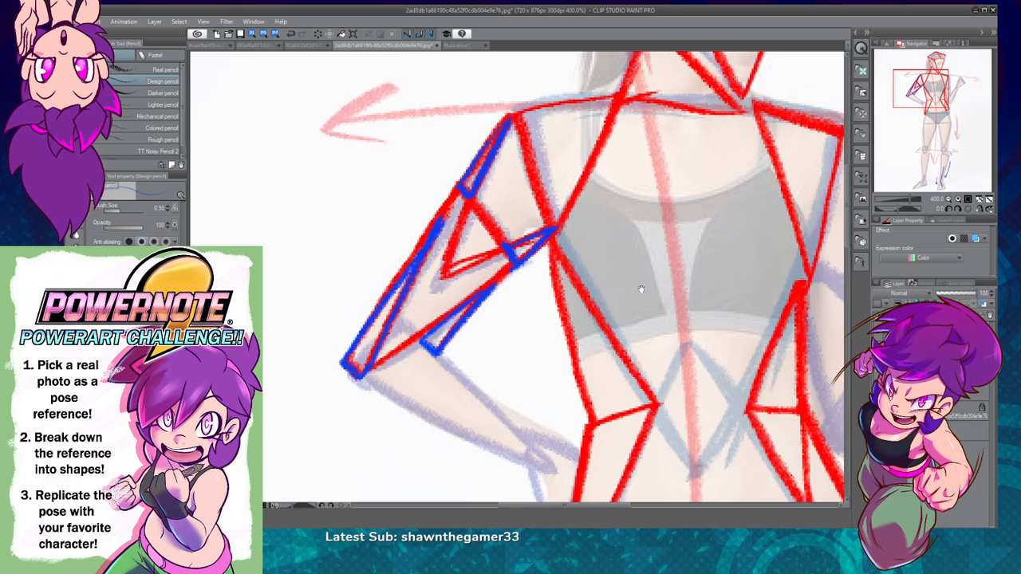
Step: Draw two long red triangles on the raised-hand side's upper arm, one below the shoulder tip and one narrowing down to the elbow
left_click_drag(642, 289, 575, 366)
left_click(948, 198)
left_click(948, 199)
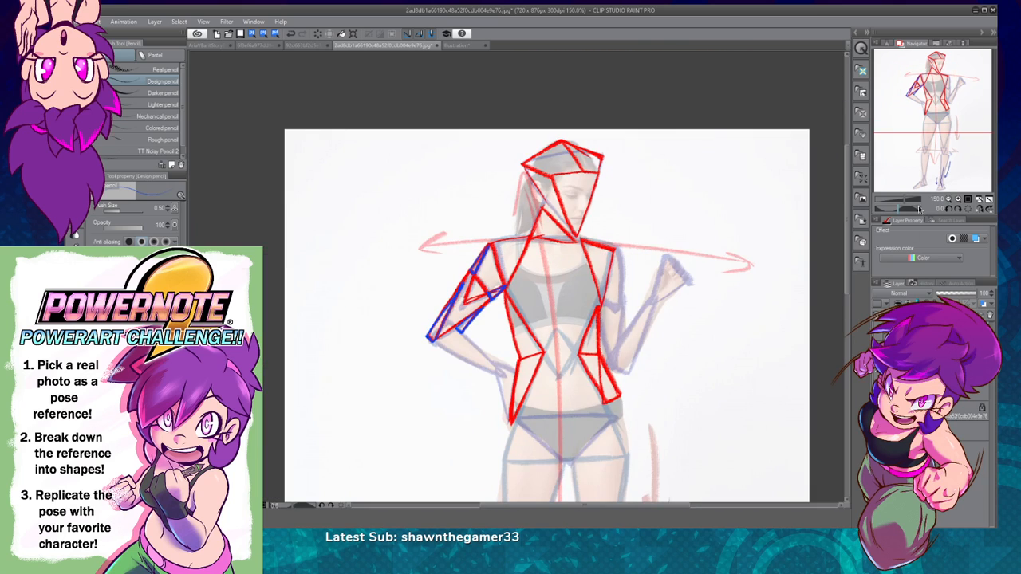
left_click(958, 198)
left_click_drag(769, 300, 635, 285)
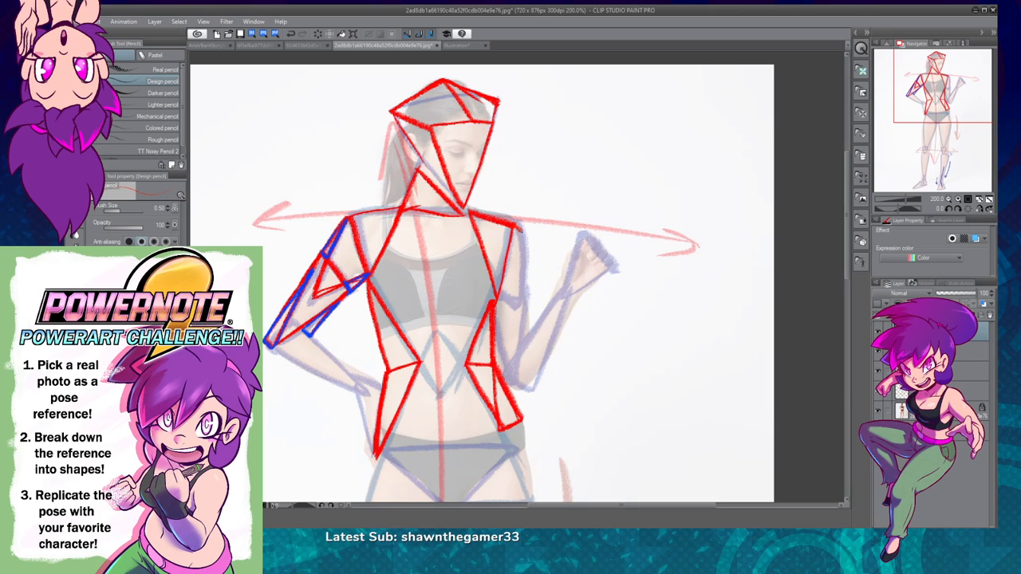
mouse_move(511, 229)
left_mouse_down()
mouse_move(529, 242)
mouse_move(517, 295)
left_mouse_up()
key("ctrl+z")
mouse_move(520, 231)
left_mouse_down()
mouse_move(529, 239)
mouse_move(519, 306)
mouse_move(498, 284)
mouse_move(528, 303)
mouse_move(514, 388)
mouse_move(493, 303)
left_mouse_up()
key("ctrl+z")
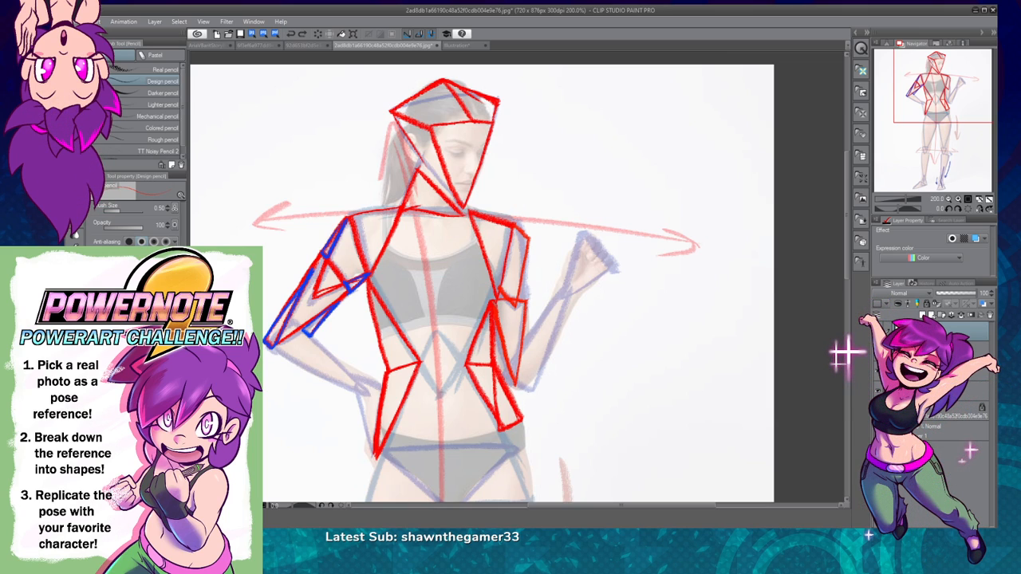
Step: Add blue connecting triangles along the outer and inner edges of the raised-hand side's upper arm, between shoulder, armpit and elbow
left_click(958, 198)
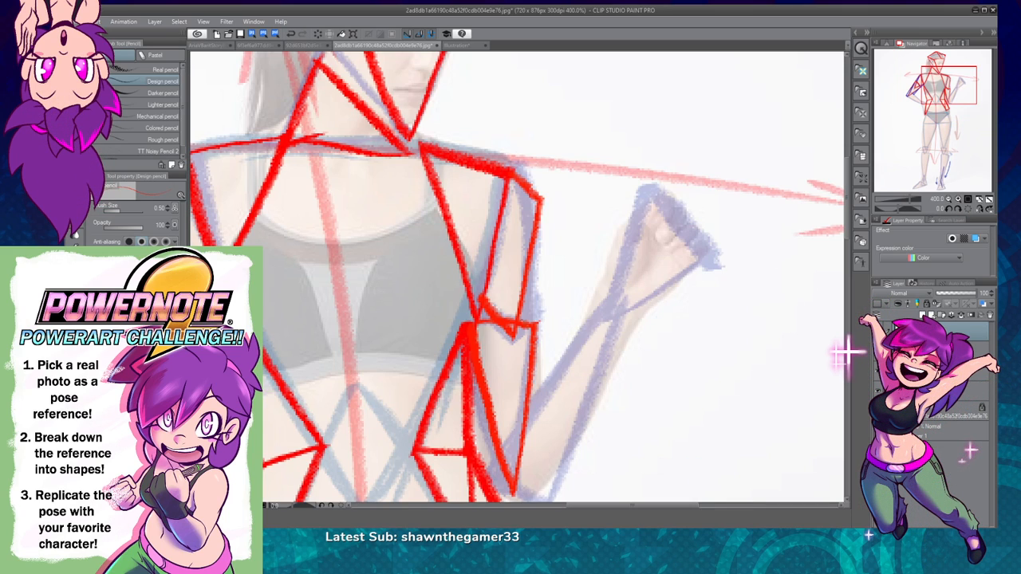
left_click_drag(561, 312, 524, 246)
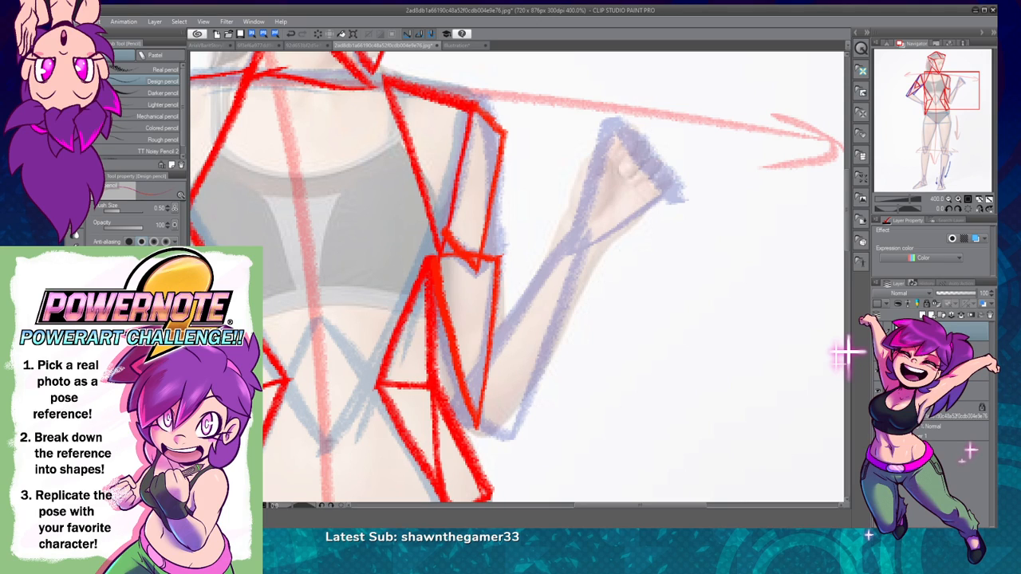
mouse_move(499, 253)
left_mouse_down()
mouse_move(497, 169)
mouse_move(499, 254)
left_mouse_up()
mouse_move(495, 257)
left_mouse_down()
mouse_move(485, 206)
mouse_move(501, 157)
left_mouse_up()
mouse_move(459, 255)
left_mouse_down()
mouse_move(446, 239)
mouse_move(505, 324)
mouse_move(490, 348)
left_mouse_up()
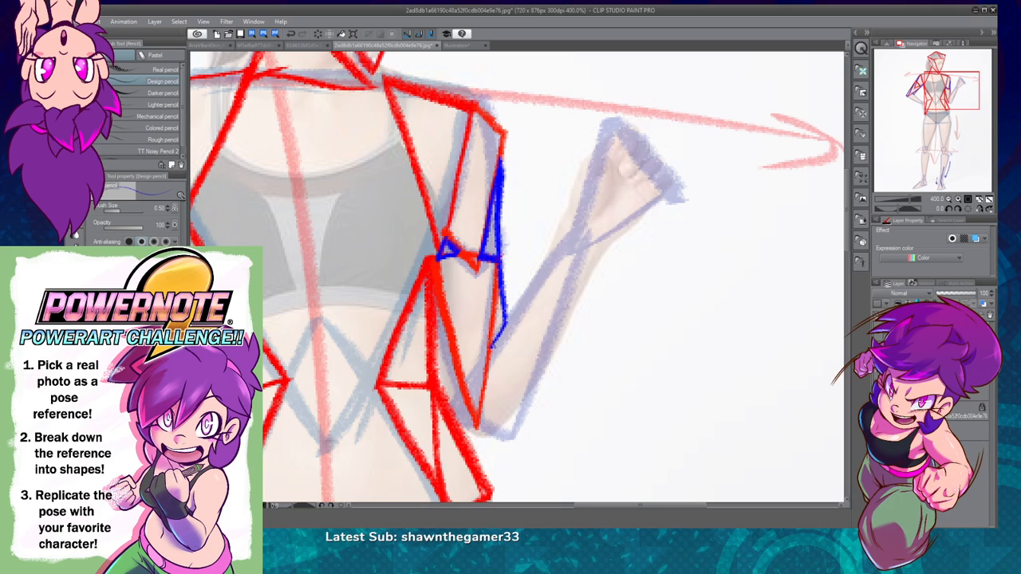
mouse_move(434, 288)
left_mouse_down()
mouse_move(473, 426)
mouse_move(455, 411)
left_mouse_up()
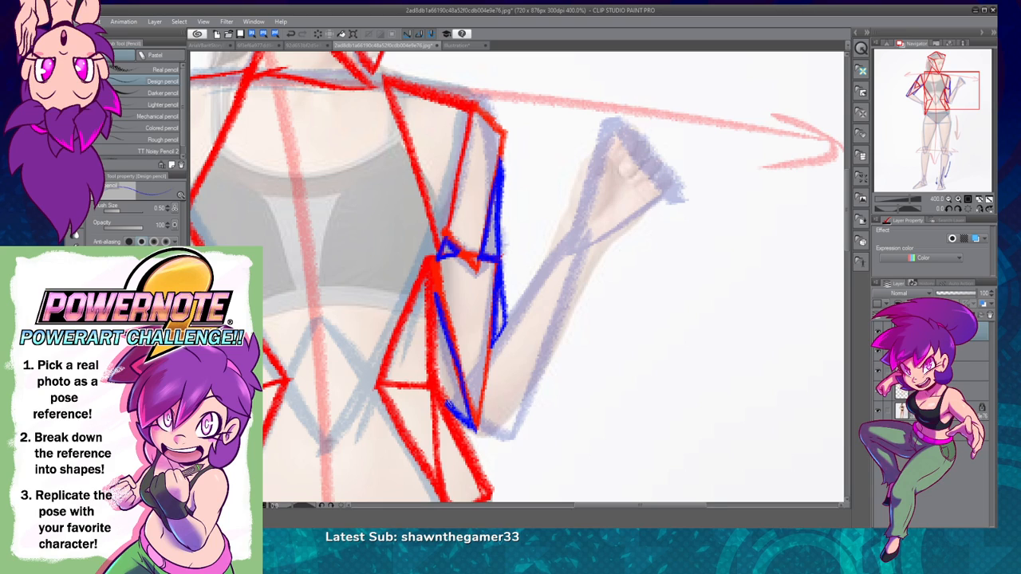
left_click_drag(435, 303, 451, 410)
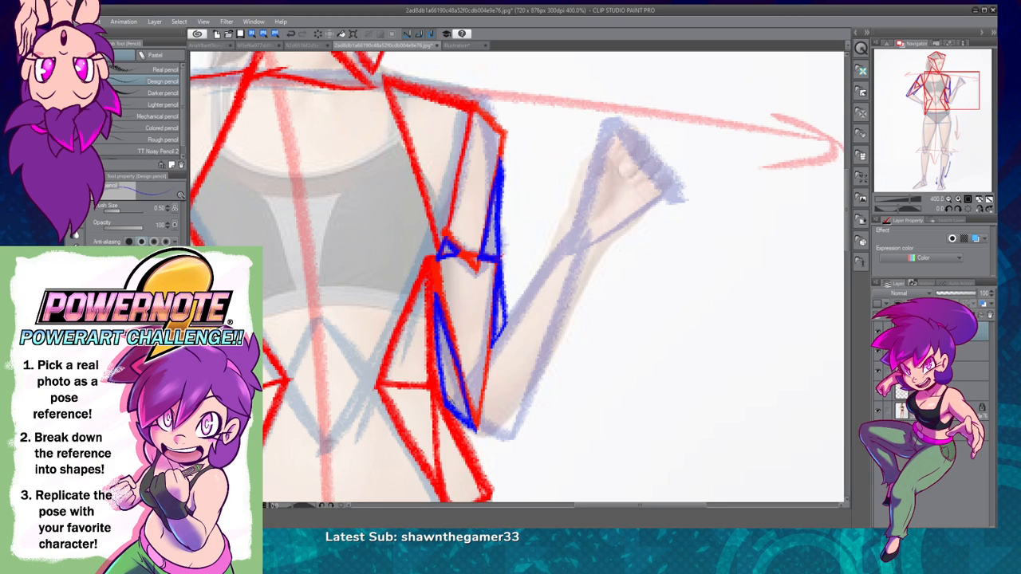
left_click(952, 201)
left_click_drag(672, 351, 593, 394)
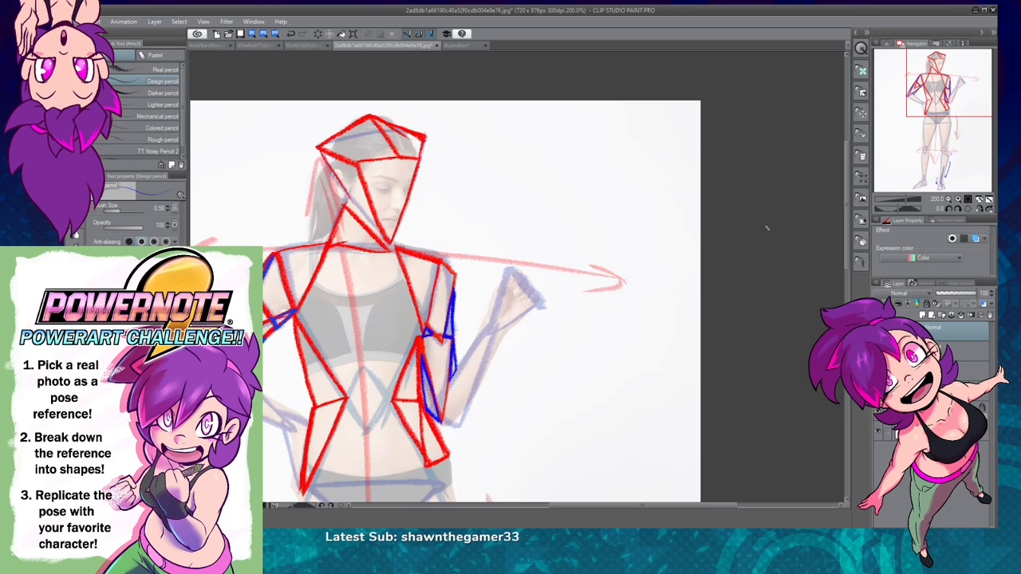
left_click(961, 205)
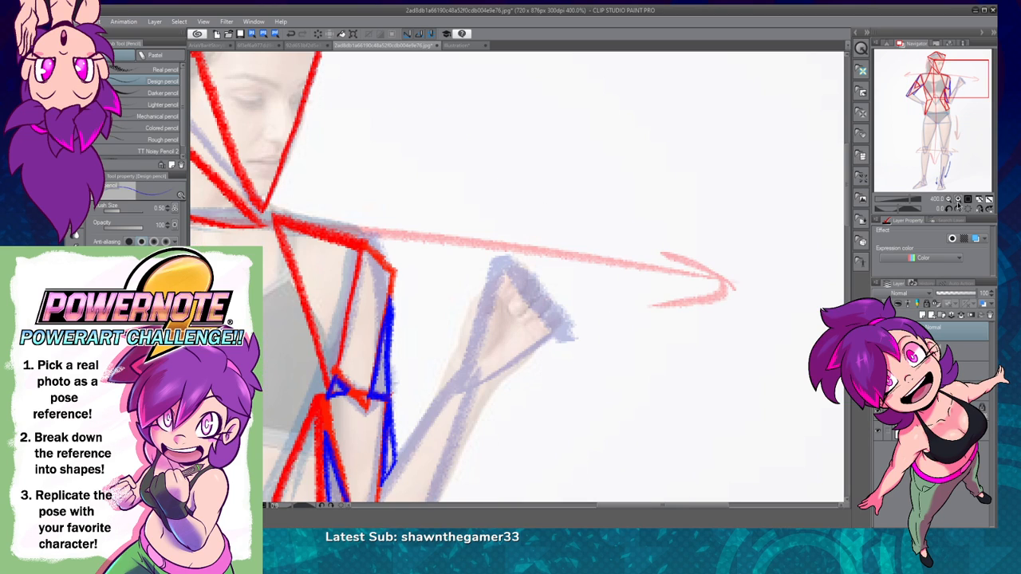
left_click_drag(561, 418, 802, 228)
left_click_drag(616, 351, 743, 363)
left_click(949, 202)
left_click_drag(634, 330, 562, 388)
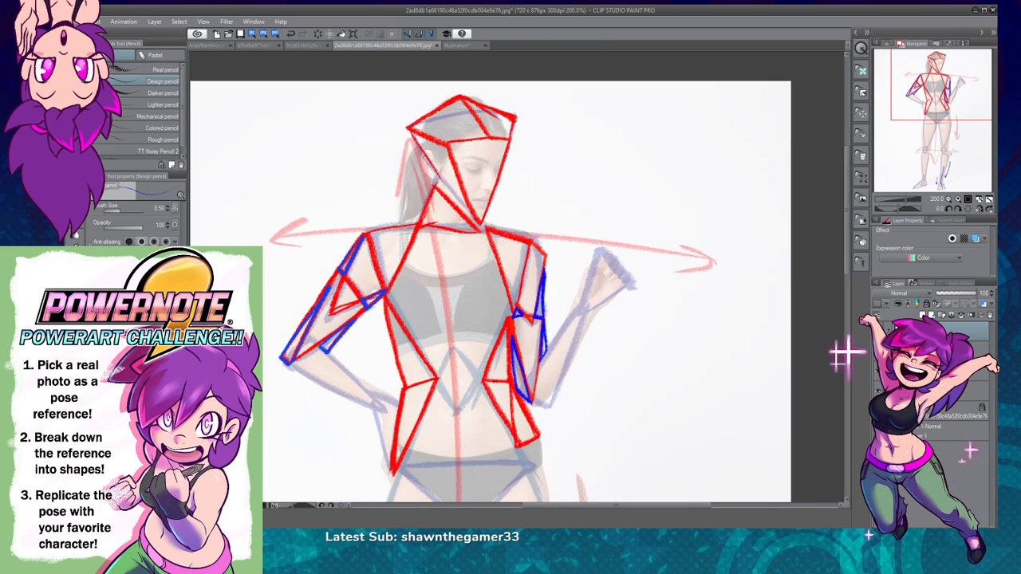
Step: Draw a long red triangle on the raised forearm with its base at the elbow and its tip at the wrist
left_click(959, 200)
left_click_drag(674, 356, 804, 228)
left_click_drag(662, 324, 559, 381)
left_click_drag(696, 364, 600, 354)
left_click_drag(670, 345, 624, 260)
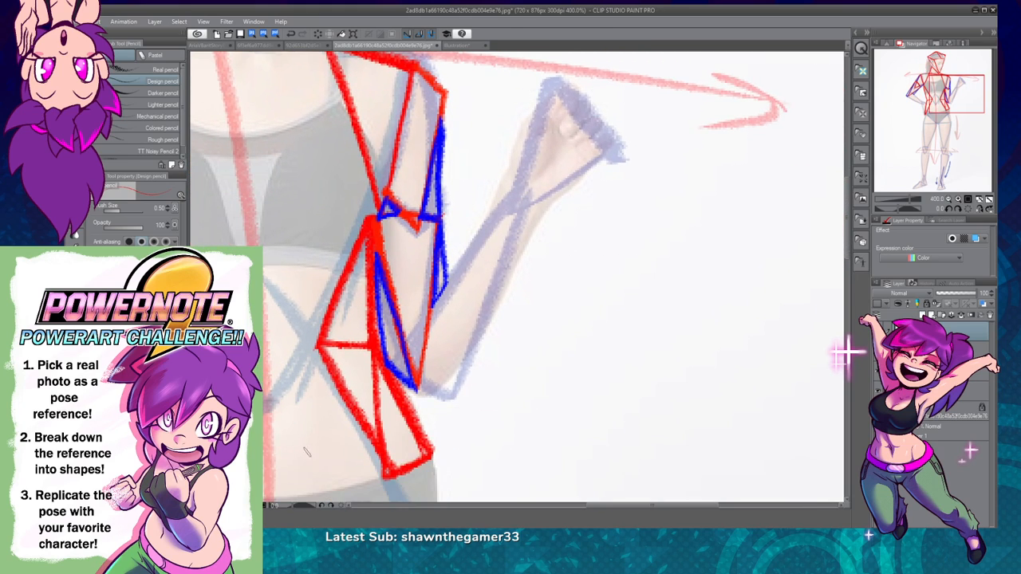
left_click_drag(397, 357, 435, 403)
key("ctrl+z")
left_click_drag(399, 351, 443, 402)
left_click_drag(398, 351, 520, 184)
mouse_move(461, 269)
left_mouse_down()
mouse_move(521, 182)
mouse_move(475, 256)
left_mouse_up()
mouse_move(522, 189)
left_mouse_down()
mouse_move(494, 306)
mouse_move(511, 224)
mouse_move(447, 392)
mouse_move(494, 300)
left_mouse_up()
key("ctrl+z")
key("ctrl+z")
key("ctrl+z")
left_click_drag(440, 398, 502, 257)
left_click_drag(437, 403, 525, 182)
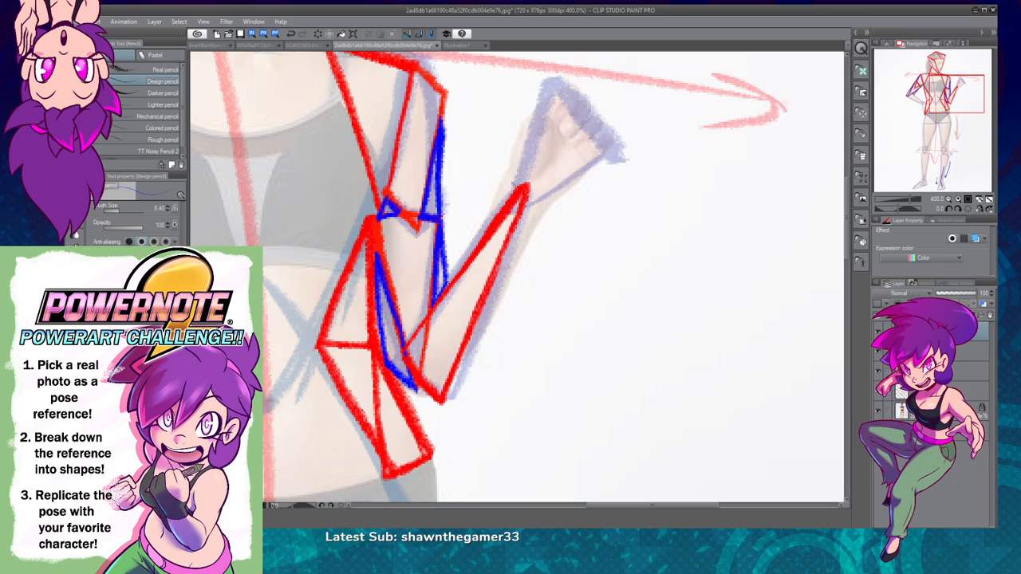
Step: Add narrow blue triangles along both sides of the raised forearm, widening at the wrist and tapering towards the elbow
mouse_move(520, 185)
left_mouse_down()
mouse_move(456, 268)
mouse_move(498, 194)
mouse_move(437, 300)
mouse_move(519, 182)
mouse_move(501, 178)
left_mouse_up()
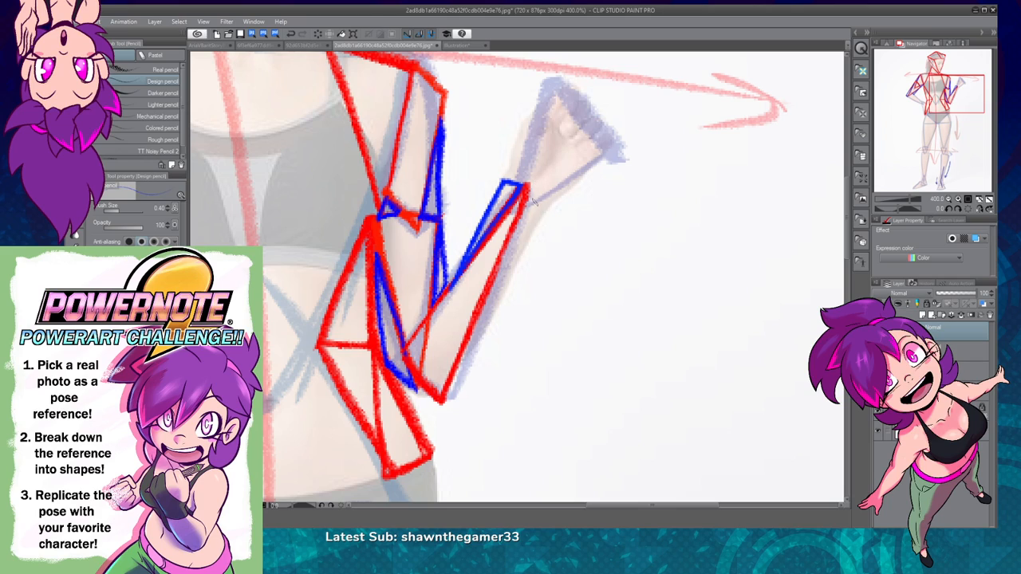
mouse_move(530, 194)
left_mouse_down()
mouse_move(547, 209)
mouse_move(449, 388)
left_mouse_up()
key("ctrl+z")
mouse_move(528, 190)
left_mouse_down()
mouse_move(483, 319)
mouse_move(455, 363)
left_mouse_up()
left_click_drag(489, 295, 443, 398)
left_click_drag(528, 259, 451, 380)
left_click_drag(536, 240, 503, 286)
mouse_move(550, 206)
left_mouse_down()
mouse_move(515, 263)
mouse_move(526, 191)
left_mouse_up()
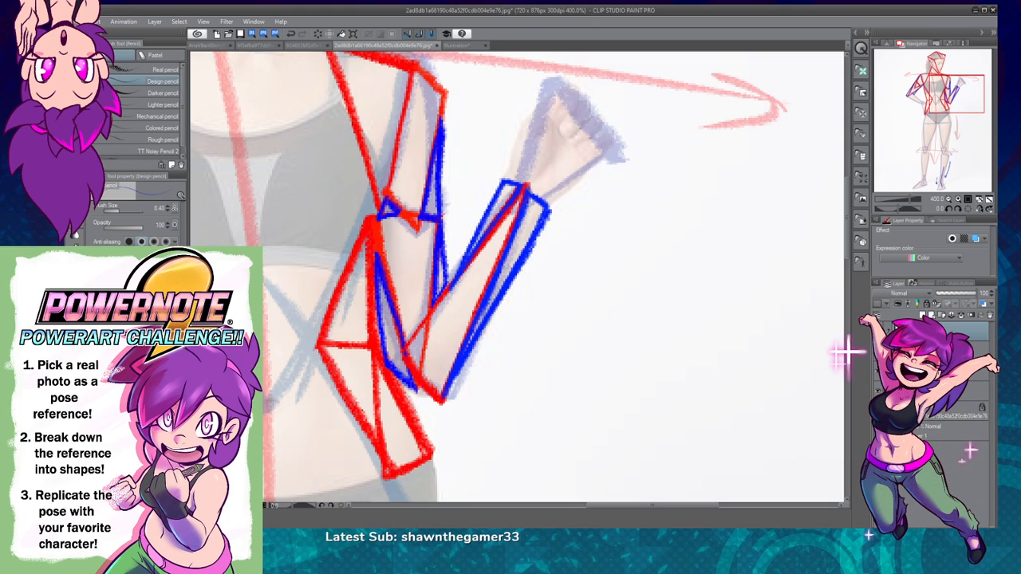
Step: Draw a red triangle over the raised hand from the wrist out to both ends of the knuckles
key("ctrl+minus")
left_click_drag(595, 324, 581, 401)
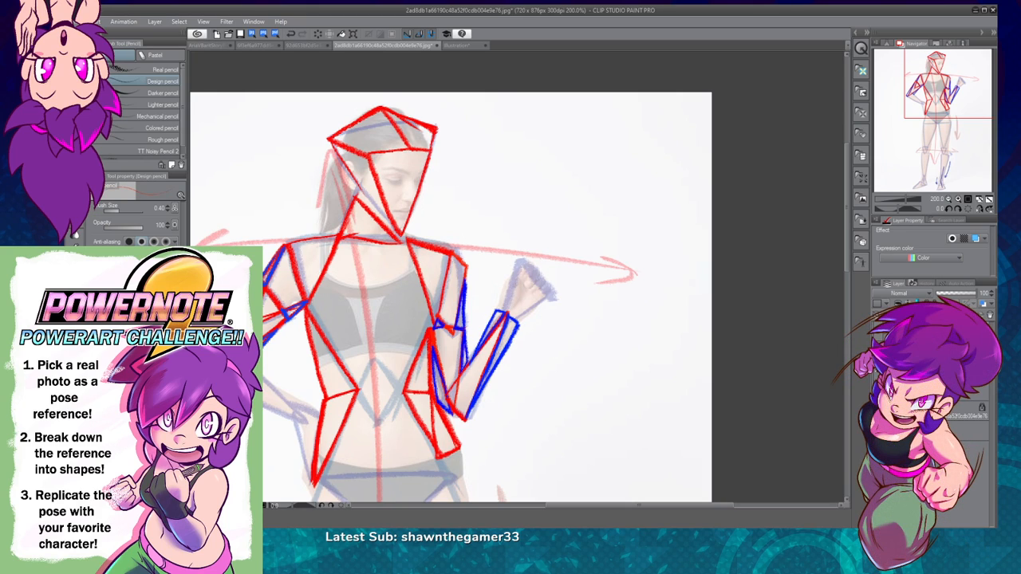
mouse_move(503, 312)
left_mouse_down()
mouse_move(519, 260)
mouse_move(553, 294)
mouse_move(509, 316)
mouse_move(520, 260)
left_mouse_up()
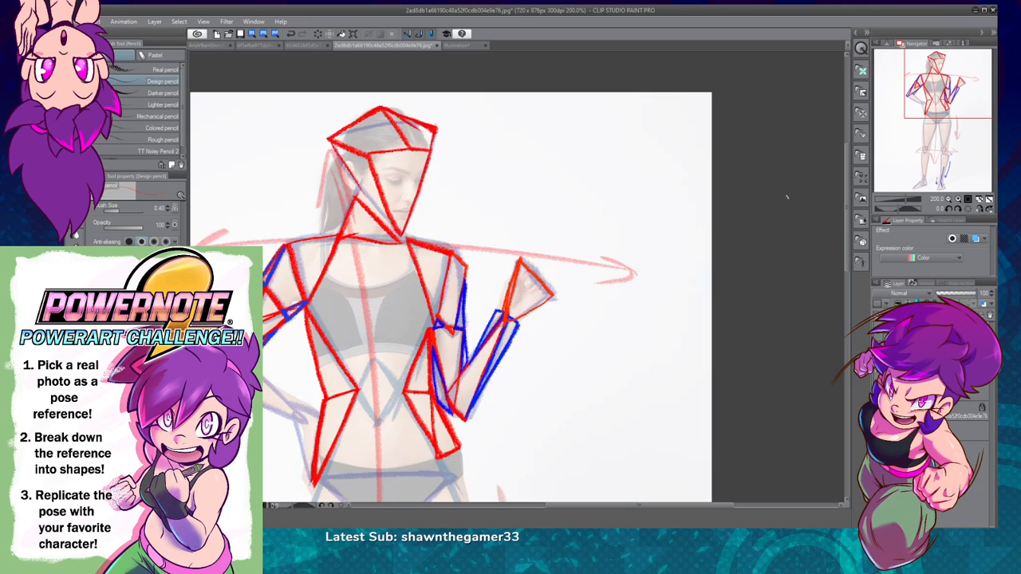
left_click(958, 200)
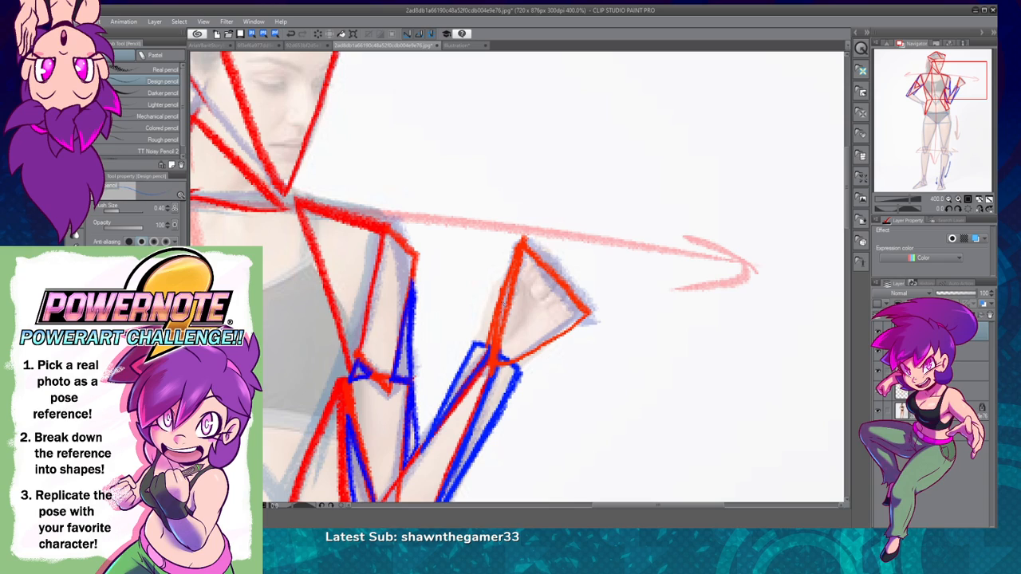
Step: Add narrow blue triangles along both sides of the raised hand, between the wrist and the knuckles
mouse_move(512, 273)
left_mouse_down()
mouse_move(482, 332)
mouse_move(497, 330)
mouse_move(514, 273)
left_mouse_up()
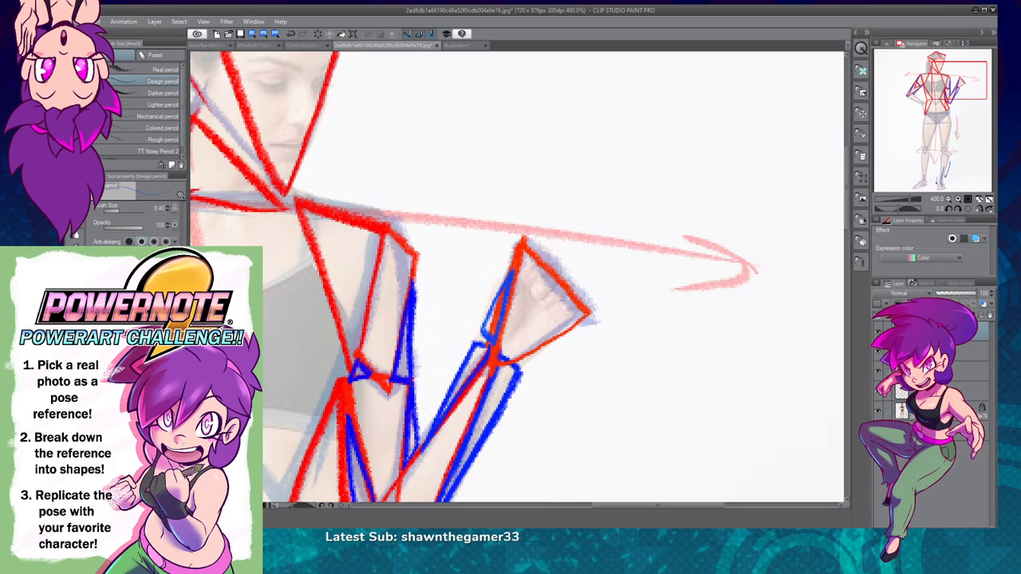
mouse_move(558, 335)
left_mouse_down()
mouse_move(526, 365)
mouse_move(512, 361)
mouse_move(552, 340)
left_mouse_up()
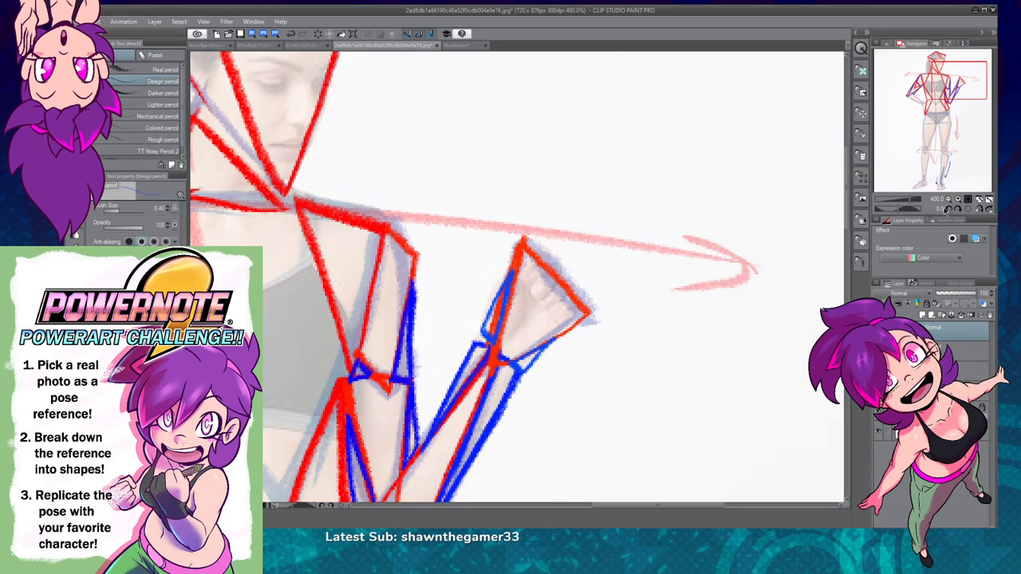
left_click(948, 199)
left_click_drag(580, 375, 723, 260)
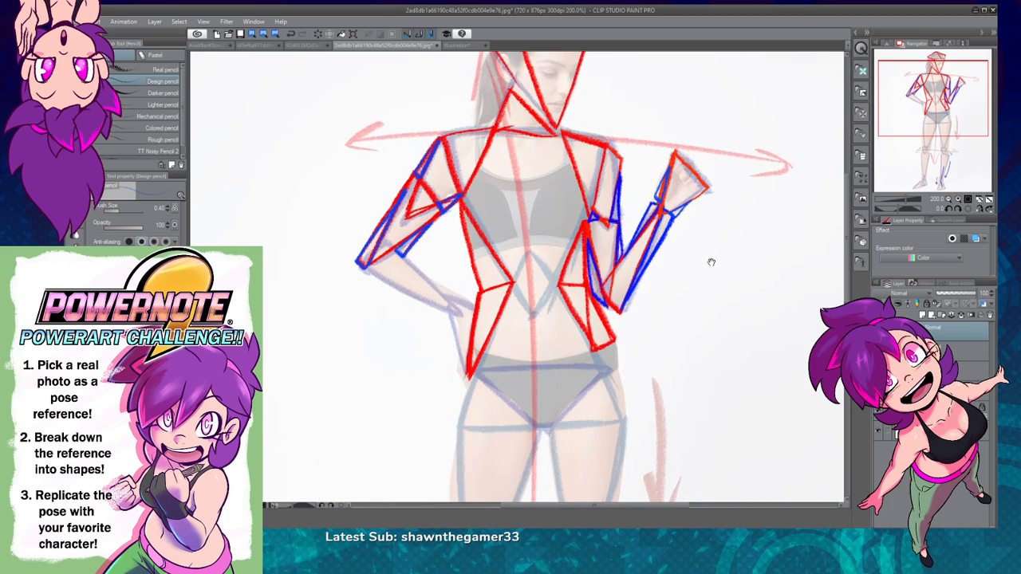
left_click_drag(666, 338, 642, 384)
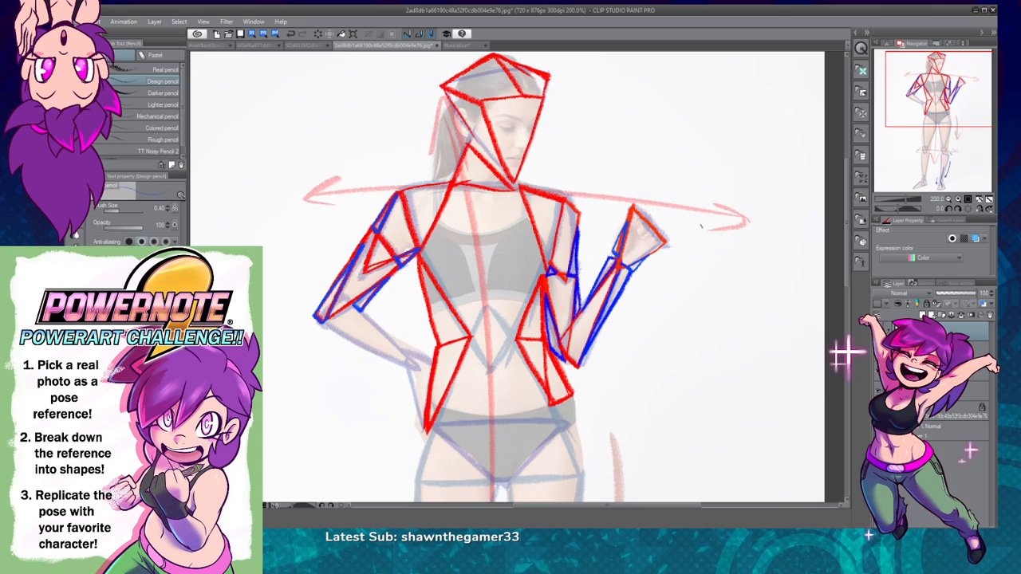
left_click(978, 206)
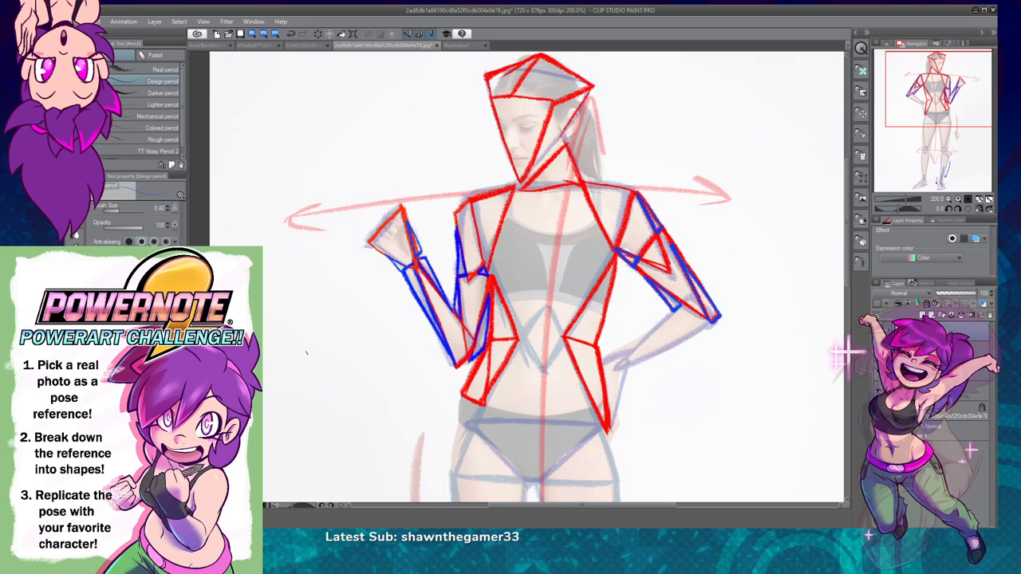
left_click(980, 209)
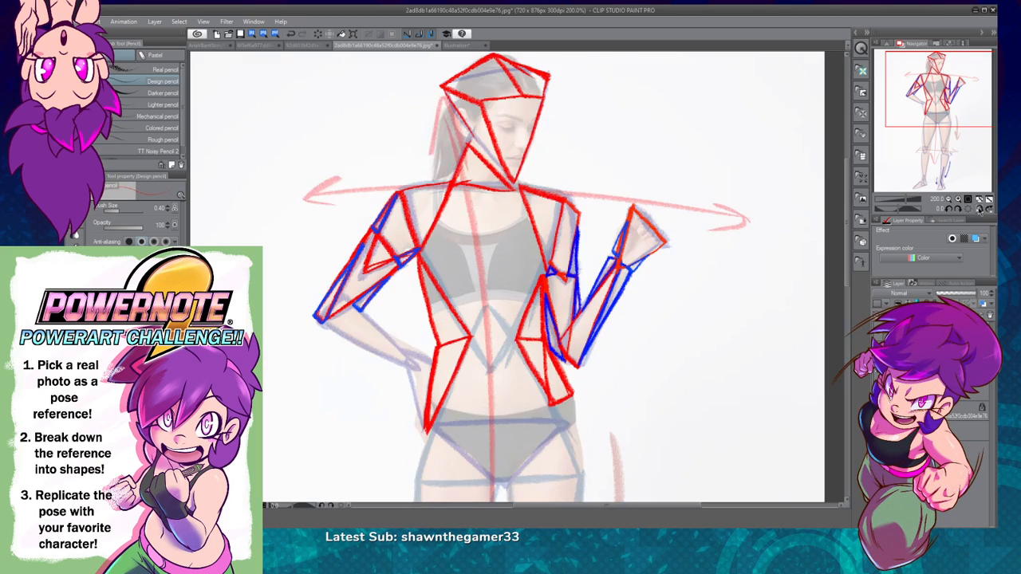
Step: Draw a long red triangle on the hand-on-hip forearm with its base at the elbow and its tip at the wrist
left_click(958, 200)
left_click_drag(935, 92, 927, 96)
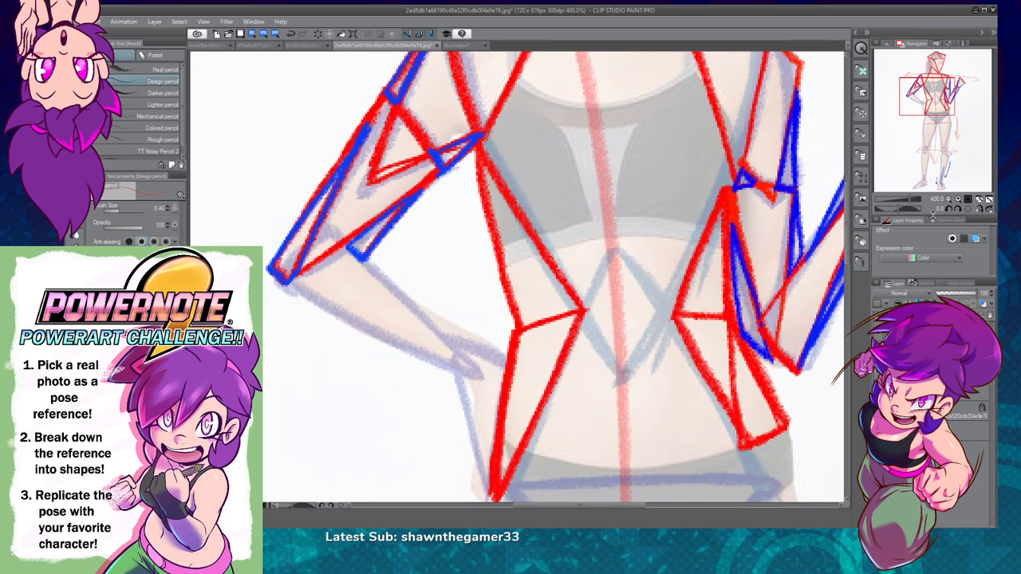
left_click_drag(273, 278, 307, 244)
key("ctrl+z")
left_click_drag(273, 278, 335, 225)
key("ctrl+z")
left_click_drag(294, 263, 273, 280)
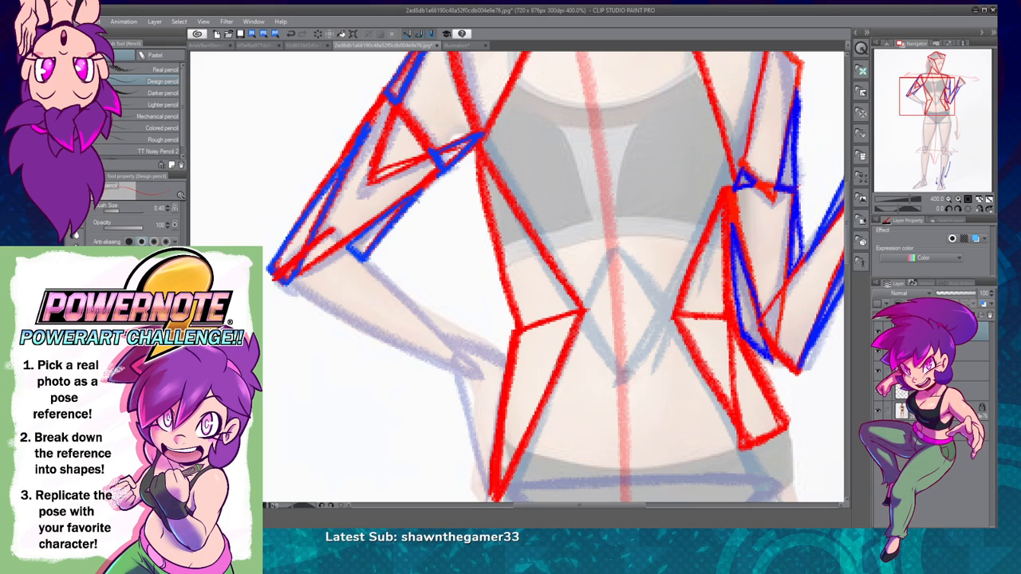
left_click(975, 209)
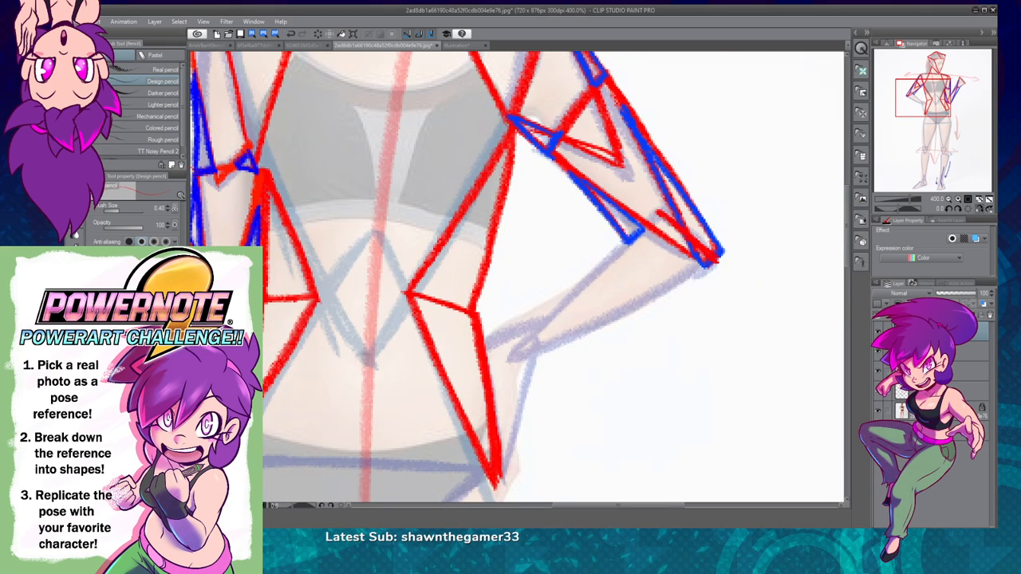
mouse_move(654, 217)
left_mouse_down()
mouse_move(523, 343)
mouse_move(643, 227)
mouse_move(559, 339)
mouse_move(602, 318)
left_mouse_up()
key("ctrl+z")
left_click_drag(507, 359, 694, 270)
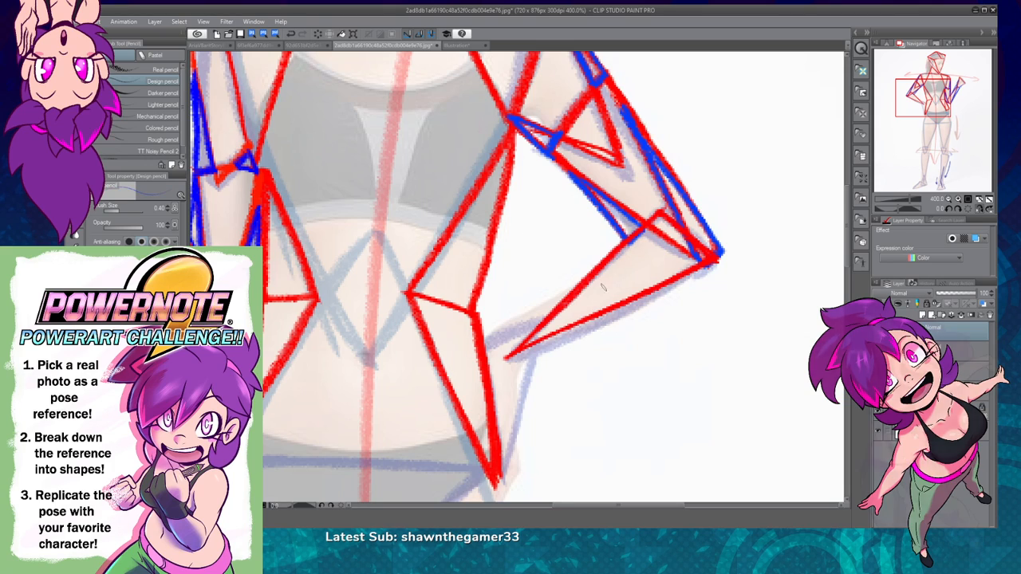
Step: Add narrow blue triangles along both sides of the hand-on-hip forearm, widening at the wrist and tapering towards the elbow
mouse_move(536, 345)
left_mouse_down()
mouse_move(534, 356)
mouse_move(721, 256)
left_mouse_up()
key("ctrl+z")
key("ctrl+z")
mouse_move(674, 279)
left_mouse_down()
mouse_move(527, 353)
mouse_move(588, 275)
mouse_move(517, 345)
mouse_move(567, 288)
mouse_move(519, 326)
left_mouse_up()
key("ctrl+z")
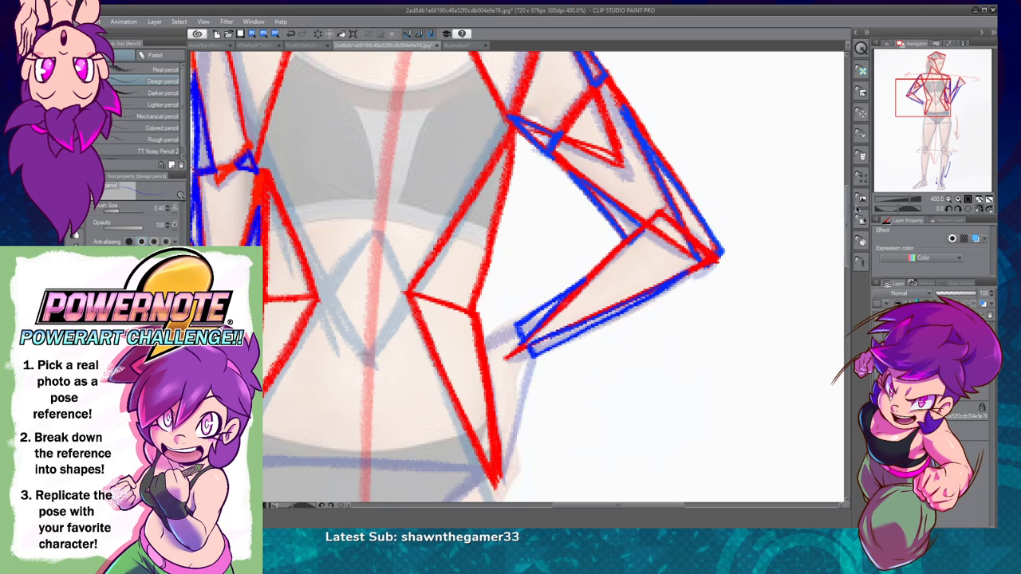
Step: Temporarily hide the reference photo and rough sketch layers to examine the red and blue triangle construction alone
left_click(950, 199)
left_click_drag(637, 357, 741, 346)
left_click(950, 200)
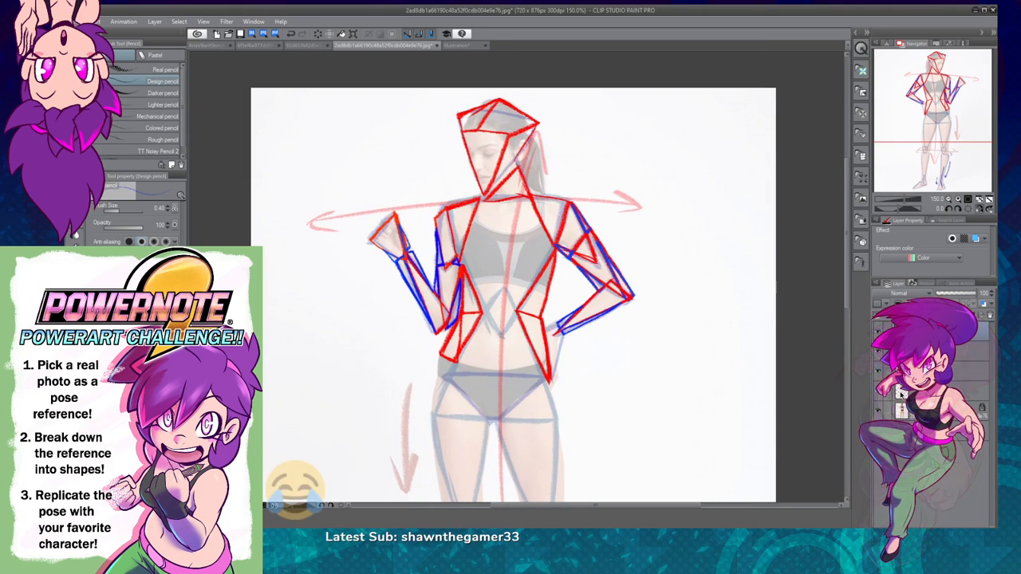
left_click(878, 406)
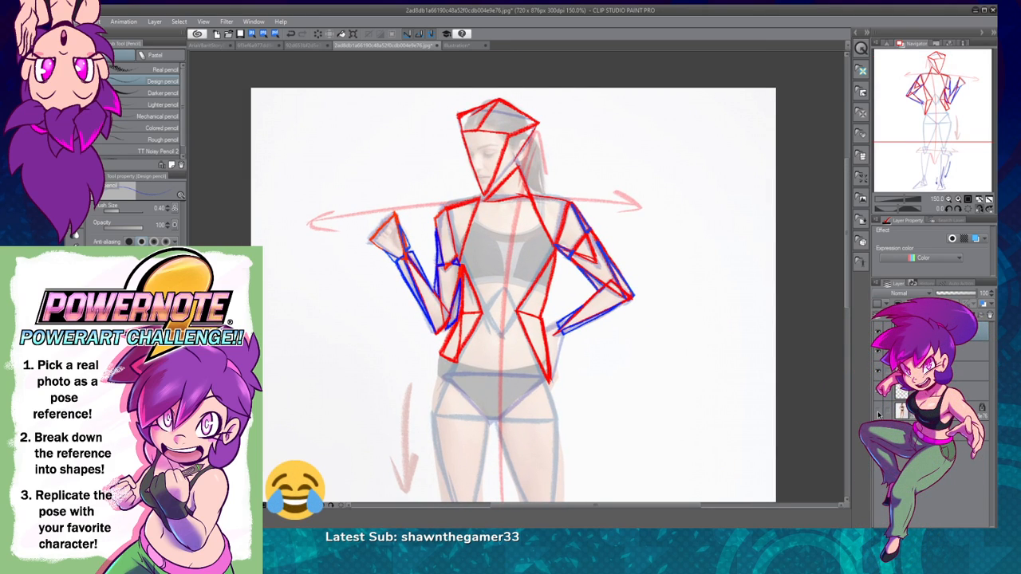
left_click(878, 390)
left_click(878, 372)
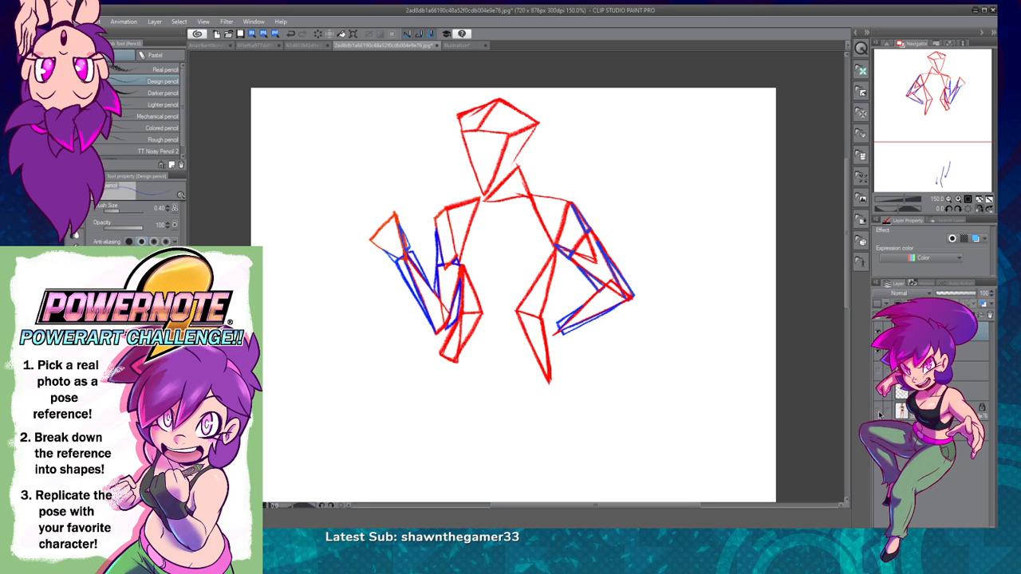
left_click(878, 406)
left_click(878, 391)
left_click(878, 372)
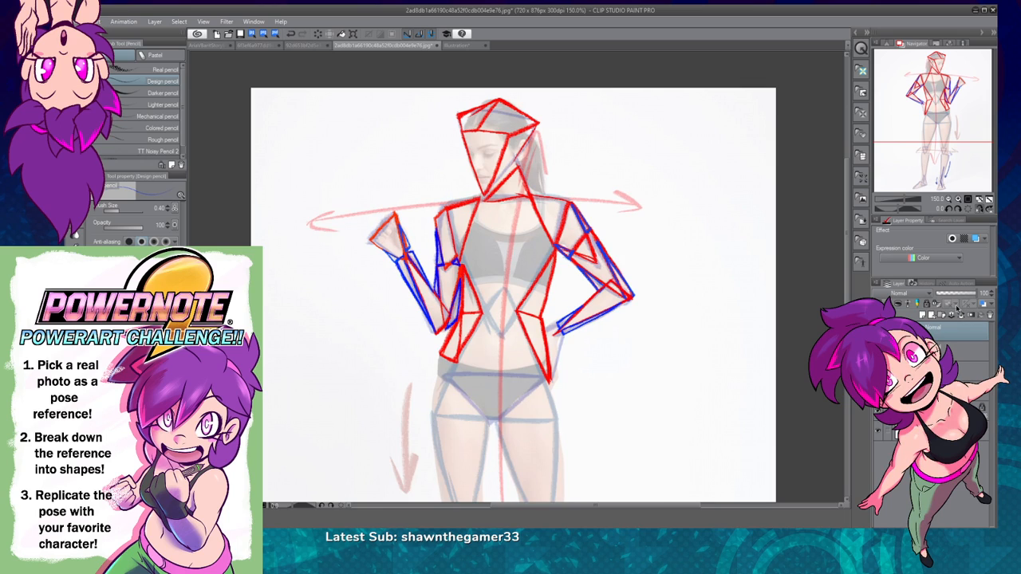
Step: Add a pair of blue triangles on each side of the waist, fanning from the inner waist point to the outer contour
left_click(957, 199)
left_click_drag(709, 423, 699, 391)
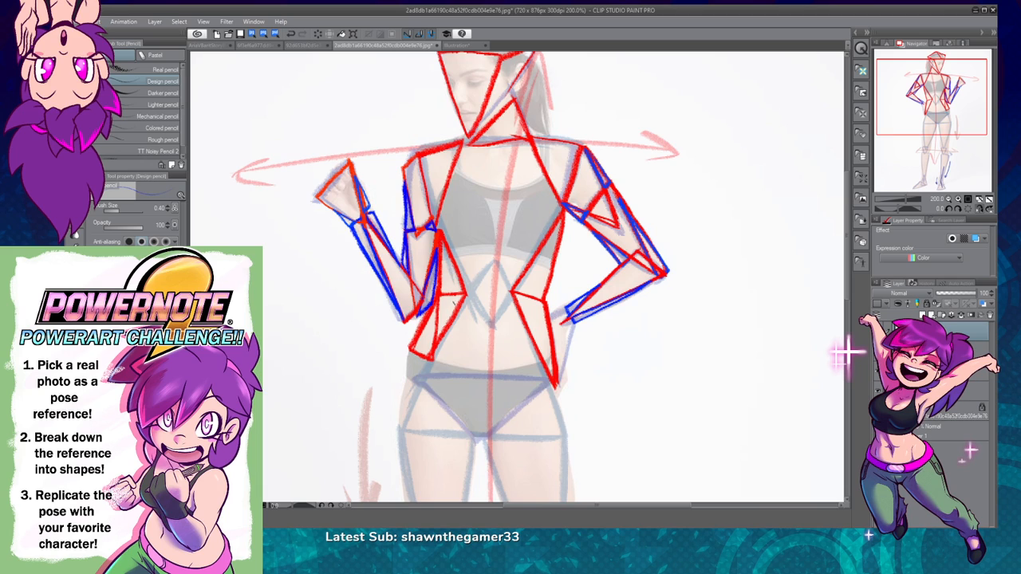
left_click_drag(735, 369, 726, 330)
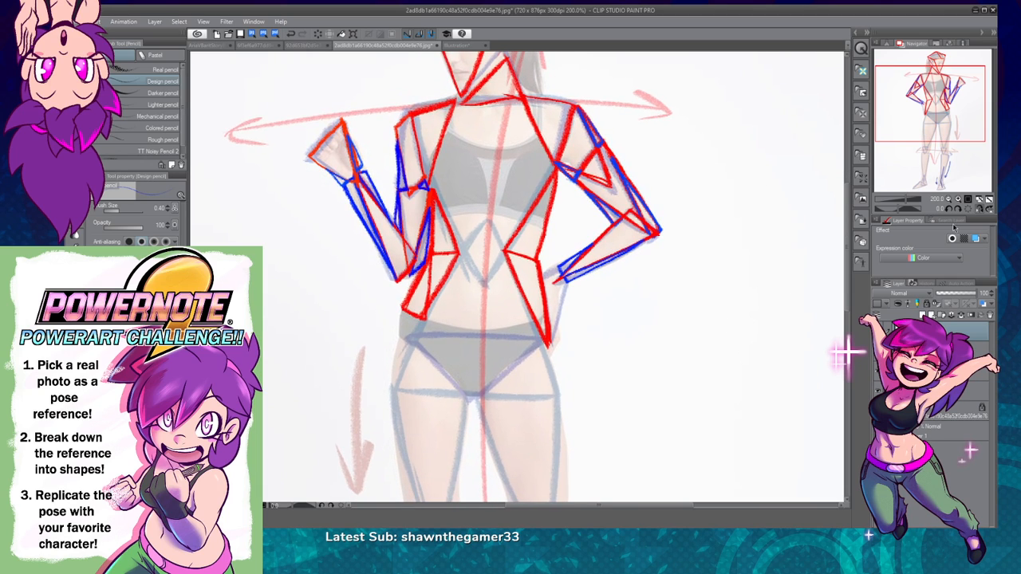
left_click(958, 200)
left_click_drag(665, 317, 620, 310)
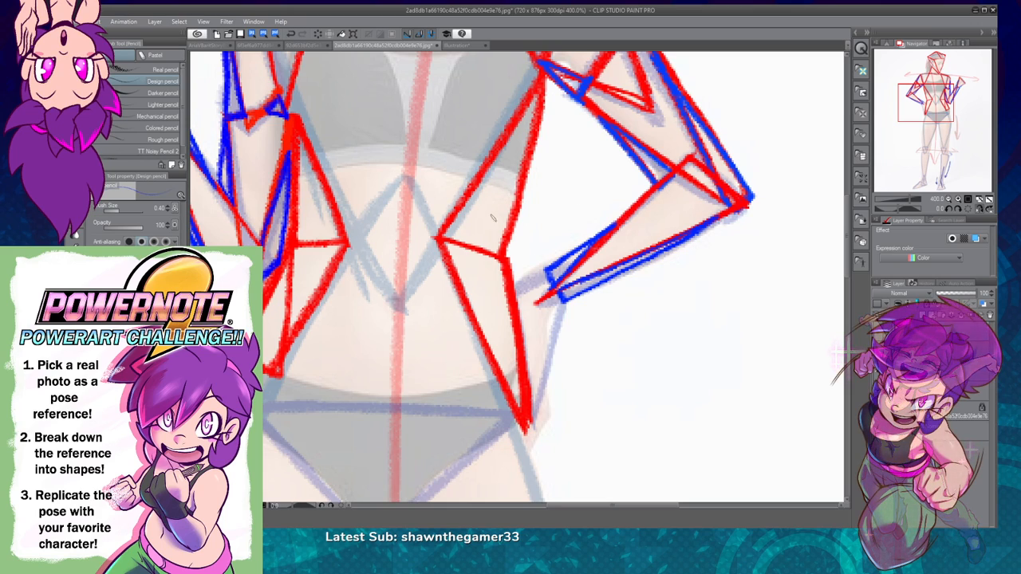
mouse_move(438, 237)
left_mouse_down()
mouse_move(513, 216)
mouse_move(504, 257)
mouse_move(443, 237)
mouse_move(505, 290)
mouse_move(506, 253)
left_mouse_up()
mouse_move(343, 241)
left_mouse_down()
mouse_move(291, 214)
mouse_move(285, 244)
mouse_move(295, 243)
mouse_move(286, 245)
mouse_move(306, 265)
mouse_move(281, 273)
left_mouse_up()
mouse_move(281, 273)
left_mouse_down()
mouse_move(281, 260)
mouse_move(281, 271)
left_mouse_up()
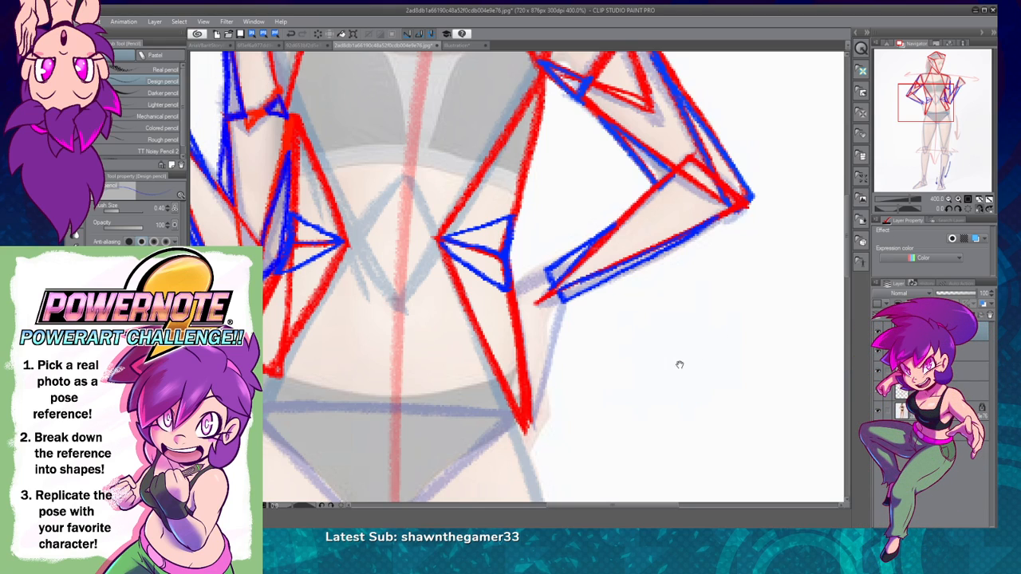
Step: Draw a long red triangle over the hand on the hip, from the wrist down to the fingers, using a 0.50 pencil
left_click_drag(680, 364, 693, 353)
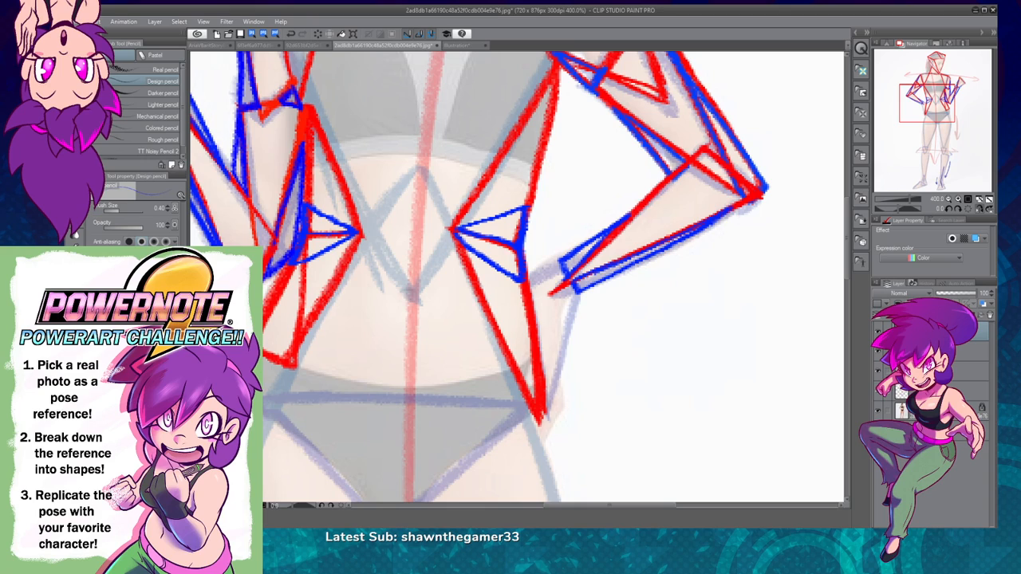
mouse_move(563, 259)
left_mouse_down()
mouse_move(524, 282)
mouse_move(541, 272)
mouse_move(527, 279)
mouse_move(564, 362)
left_mouse_up()
key("ctrl+z")
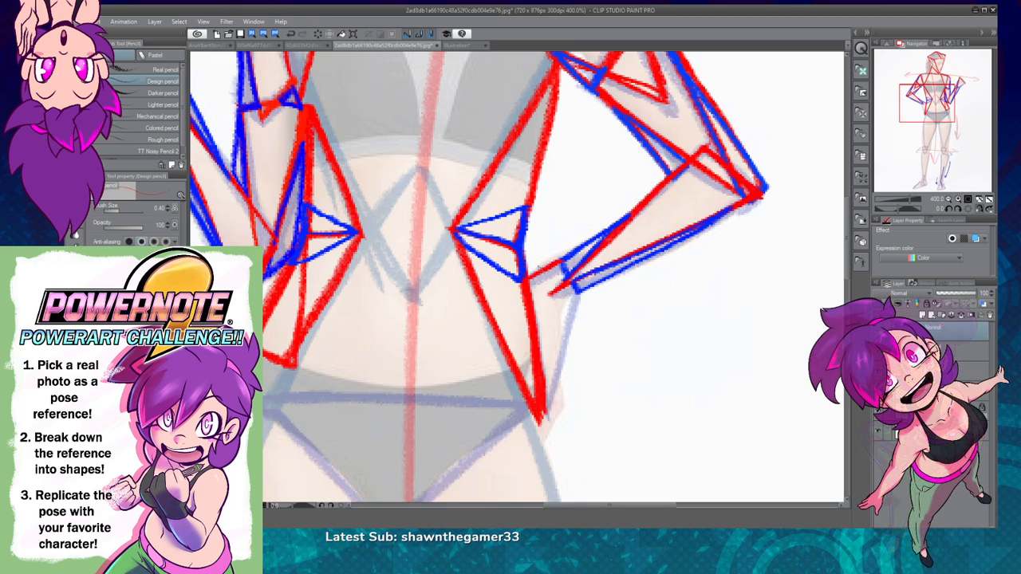
key("]")
key("ctrl+z")
mouse_move(574, 293)
left_mouse_down()
mouse_move(548, 405)
mouse_move(579, 292)
left_mouse_up()
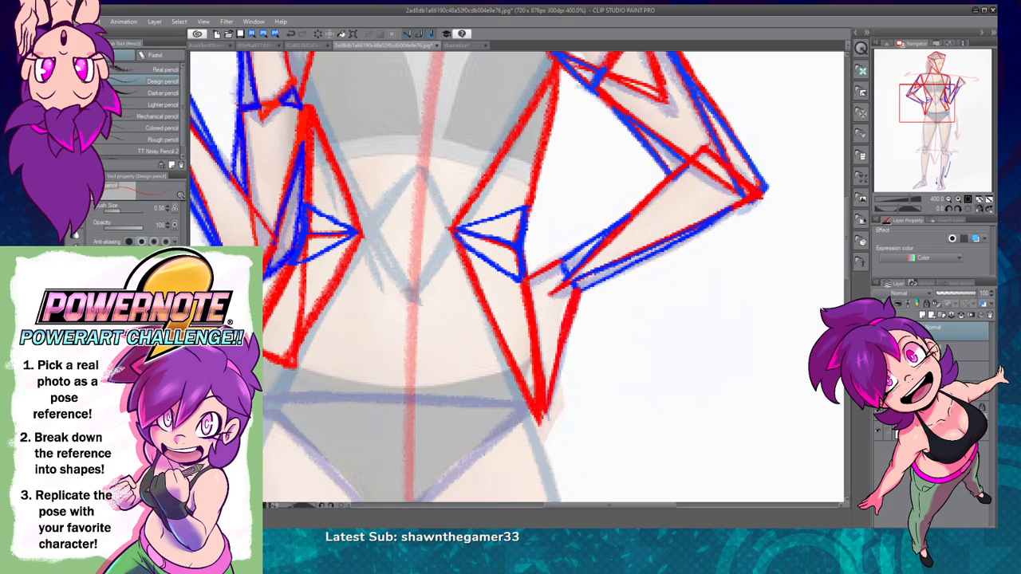
Step: Raise the opacity of the reference photo layer and return to the visible triangle drawing layer
left_click(878, 330)
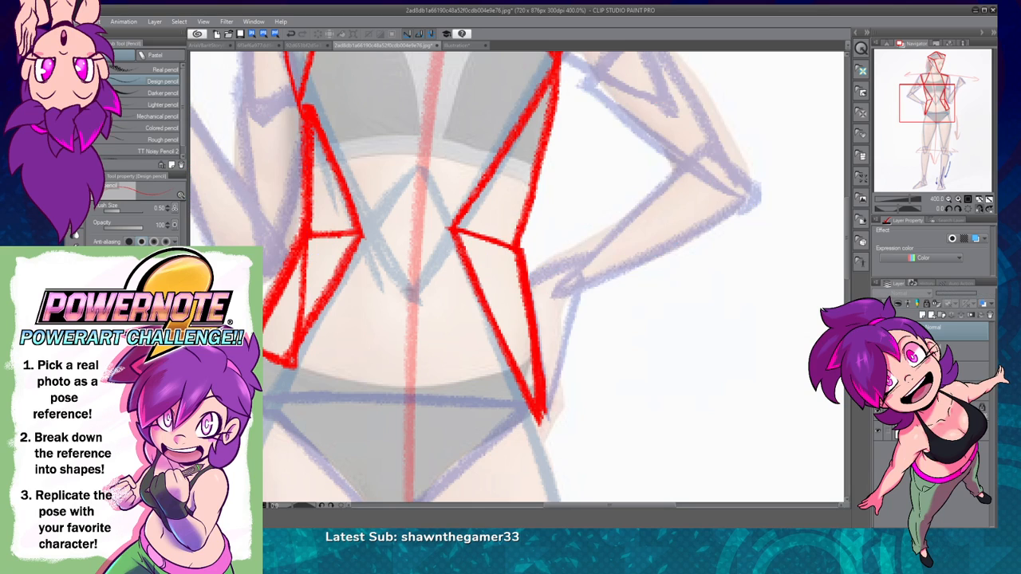
left_click(878, 351)
left_click(947, 410)
left_click(928, 304)
left_click_drag(941, 294, 958, 295)
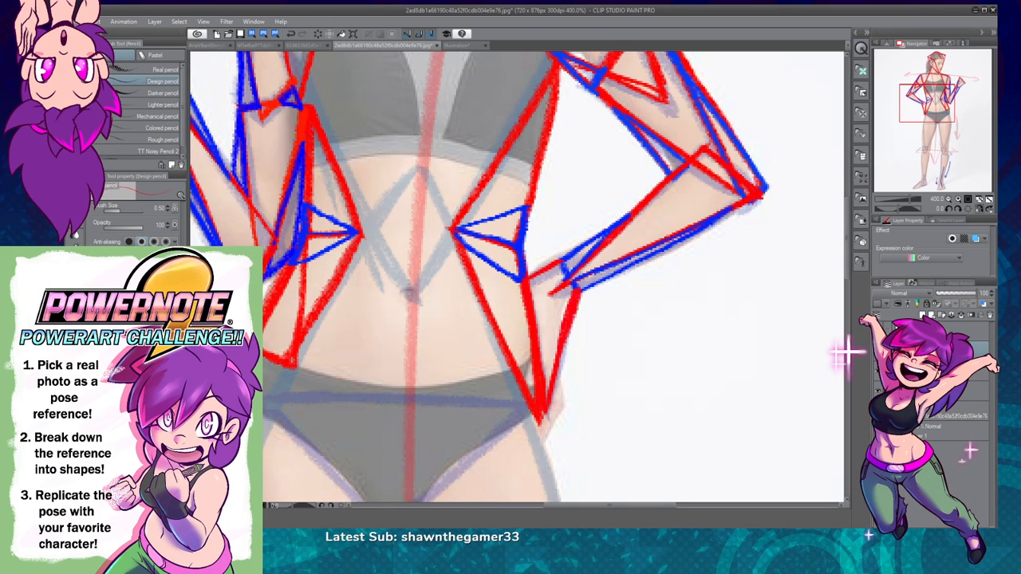
left_click(950, 331)
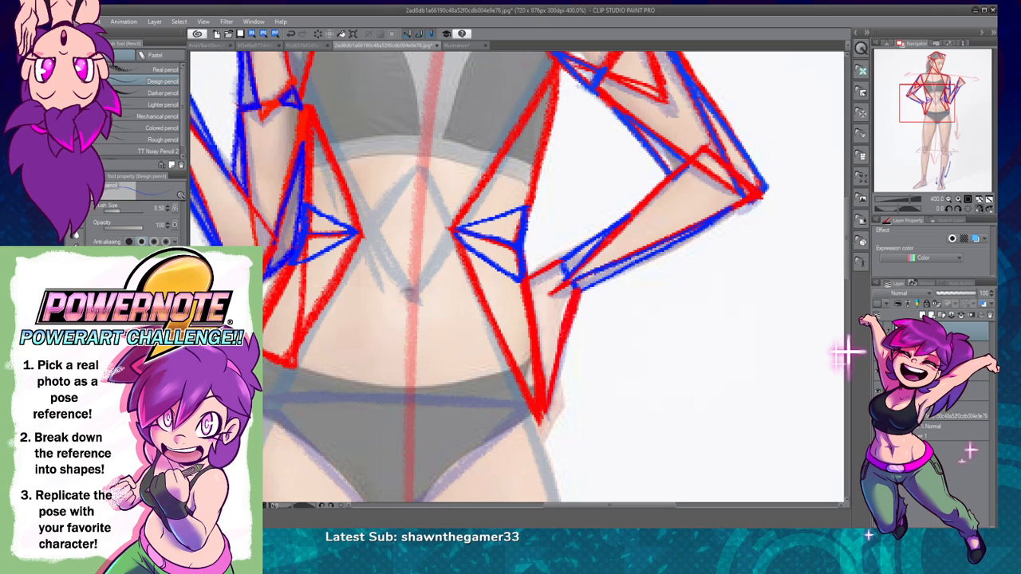
Step: Add small blue triangular shapes for the fingers and thumb of the hand resting on the hip
mouse_move(559, 379)
left_mouse_down()
mouse_move(560, 417)
mouse_move(545, 437)
mouse_move(549, 369)
mouse_move(540, 443)
mouse_move(560, 409)
mouse_move(558, 374)
left_mouse_up()
key("ctrl+z")
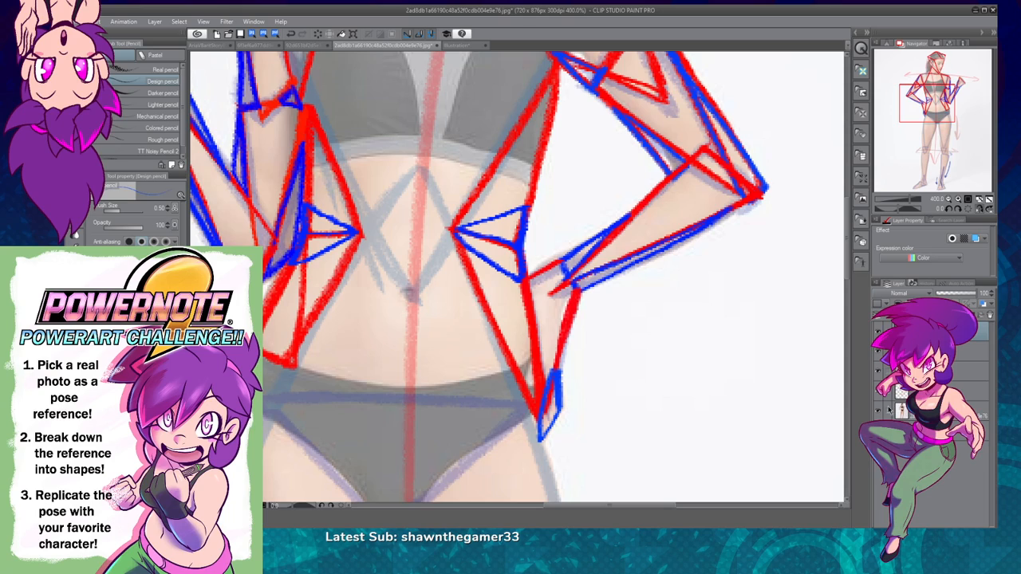
mouse_move(526, 381)
left_mouse_down()
mouse_move(537, 330)
mouse_move(551, 369)
mouse_move(539, 376)
left_mouse_up()
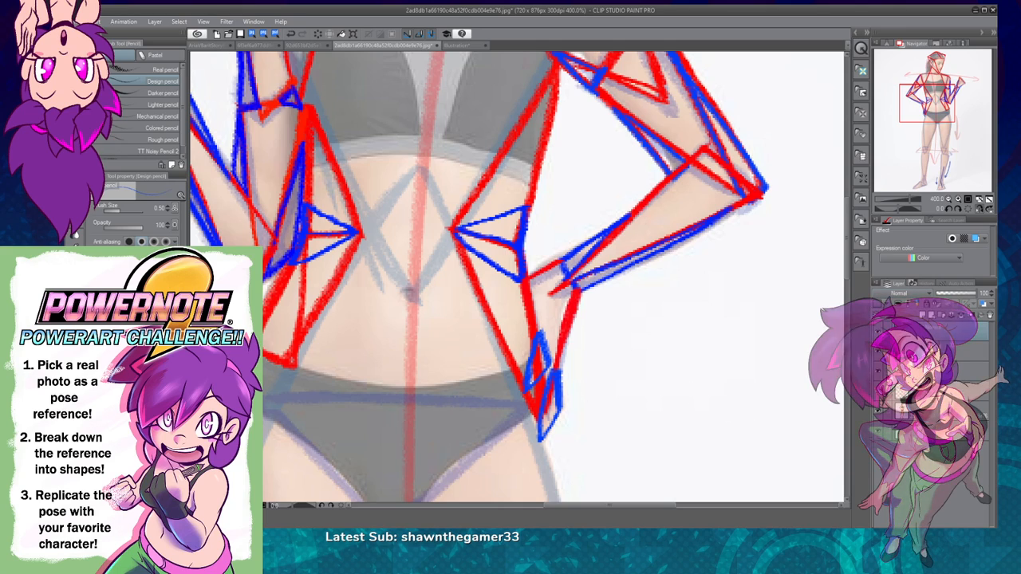
Step: Draw an inverted red torso triangle ending at the navel and an overlapping upright one with its base across the upper thighs, at brush size 0.80
left_click(948, 199)
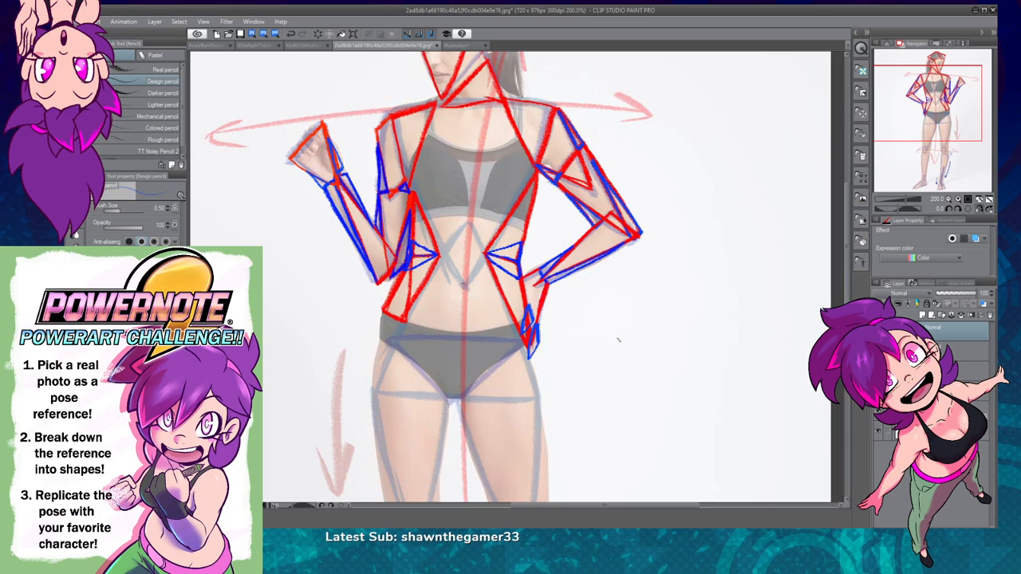
left_click_drag(544, 384, 576, 421)
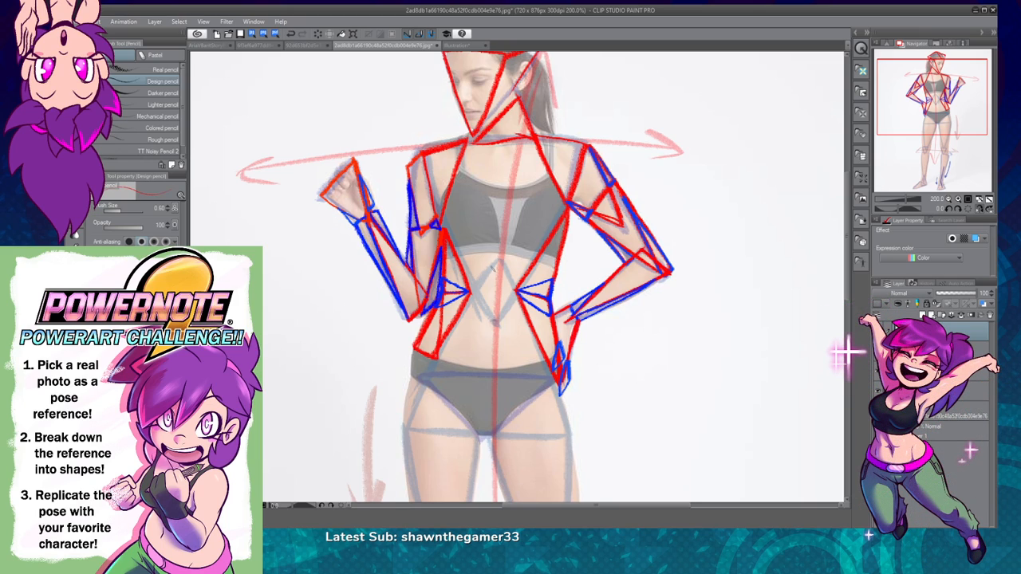
mouse_move(442, 226)
left_mouse_down()
mouse_move(499, 322)
mouse_move(527, 264)
mouse_move(477, 291)
mouse_move(401, 430)
left_mouse_up()
key("ctrl+z")
key("]")
key("]")
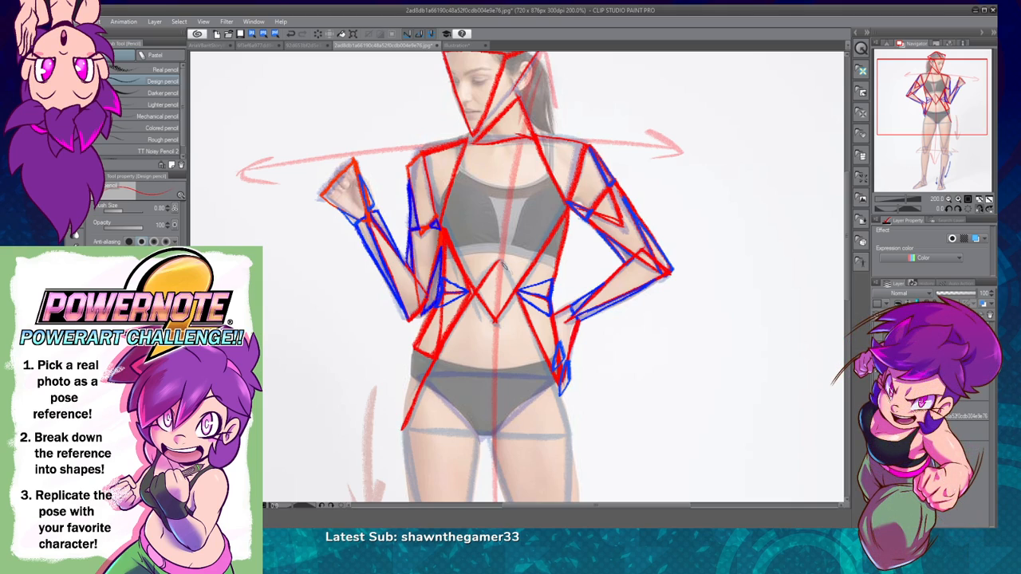
left_click_drag(536, 339, 571, 430)
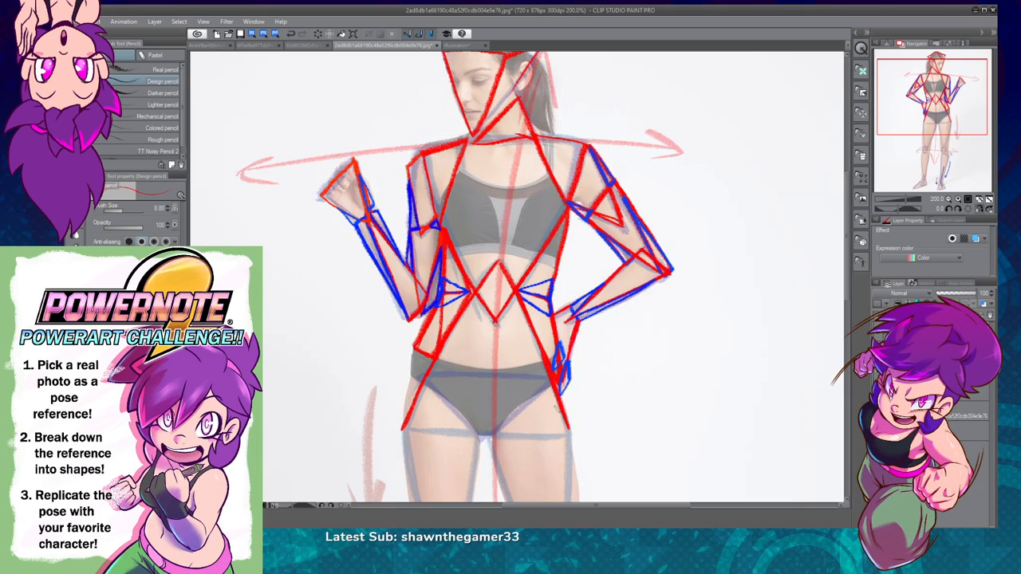
left_click_drag(402, 429, 568, 435)
left_click_drag(485, 433, 576, 435)
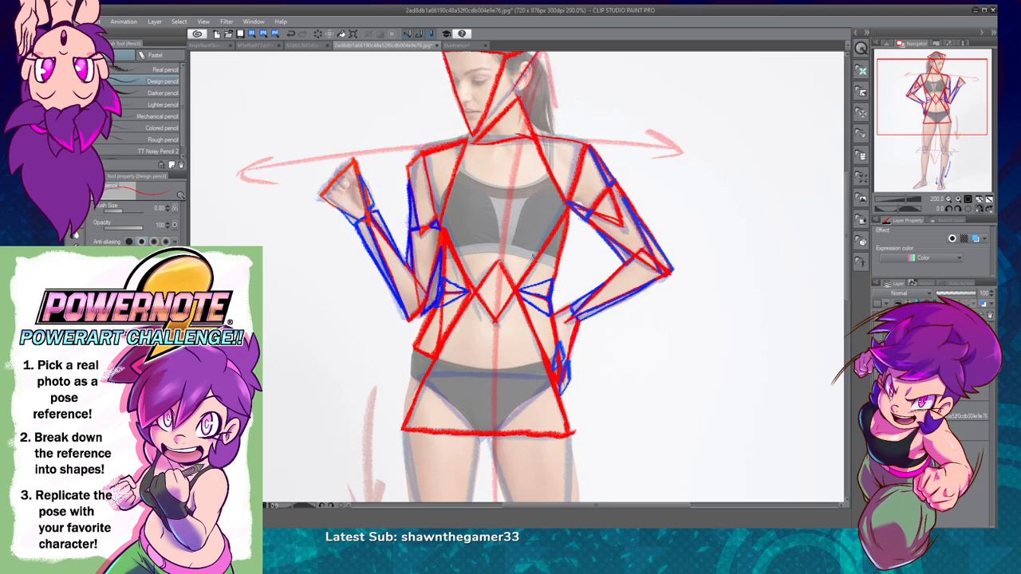
Step: Draw a long blue triangle on the raised-hand side's outer hip, from the waist wedge down to the red base corner
left_click(958, 198)
left_click_drag(549, 358, 662, 126)
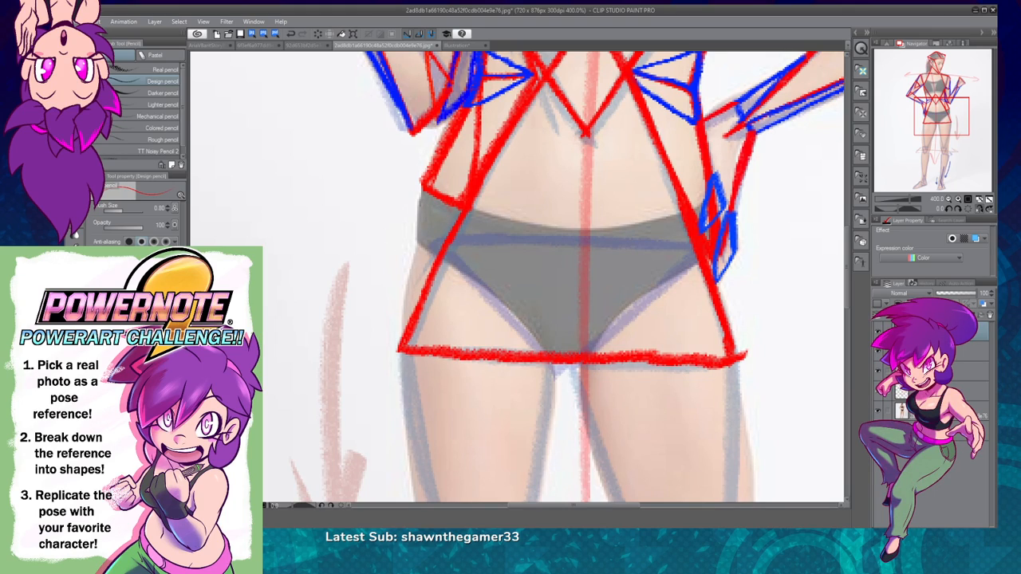
key("x")
mouse_move(416, 185)
left_mouse_down()
mouse_move(454, 209)
mouse_move(415, 182)
mouse_move(402, 313)
left_mouse_up()
key("ctrl+z")
mouse_move(413, 182)
left_mouse_down()
mouse_move(394, 347)
mouse_move(415, 188)
left_mouse_up()
mouse_move(397, 348)
left_mouse_down()
mouse_move(415, 298)
mouse_move(465, 209)
left_mouse_up()
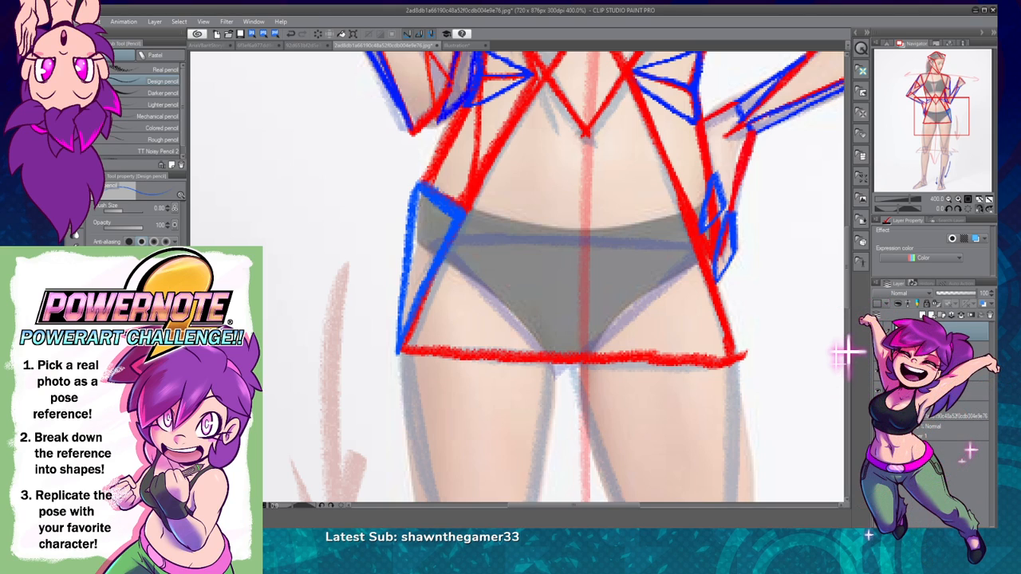
Step: Subdivide the blue hip triangle with an upper and a lower purple triangle and a small orange triangle between them
mouse_move(415, 189)
left_mouse_down()
mouse_move(407, 252)
mouse_move(447, 227)
mouse_move(421, 196)
mouse_move(461, 213)
left_mouse_up()
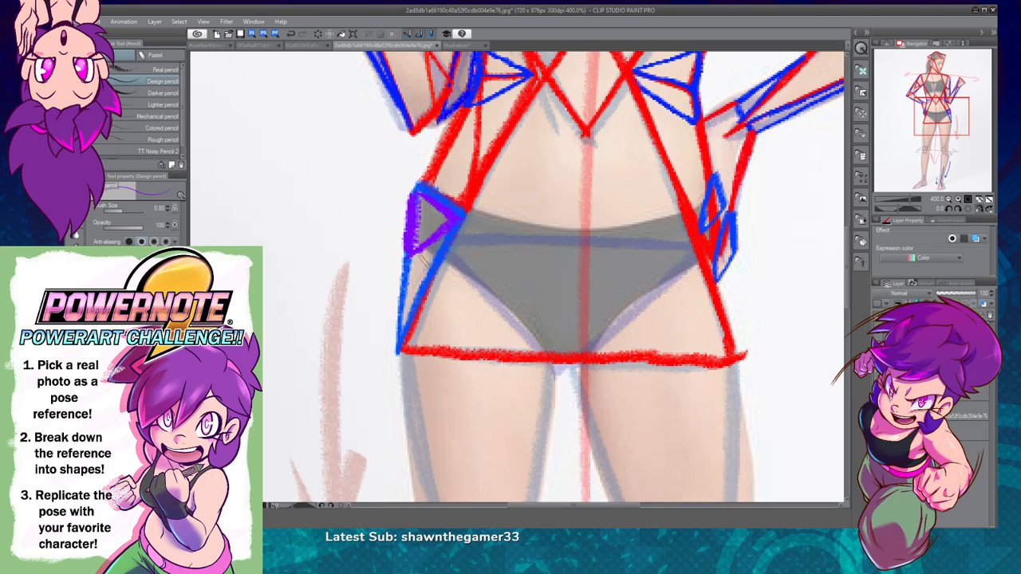
mouse_move(420, 259)
left_mouse_down()
mouse_move(433, 271)
mouse_move(399, 341)
mouse_move(410, 256)
left_mouse_up()
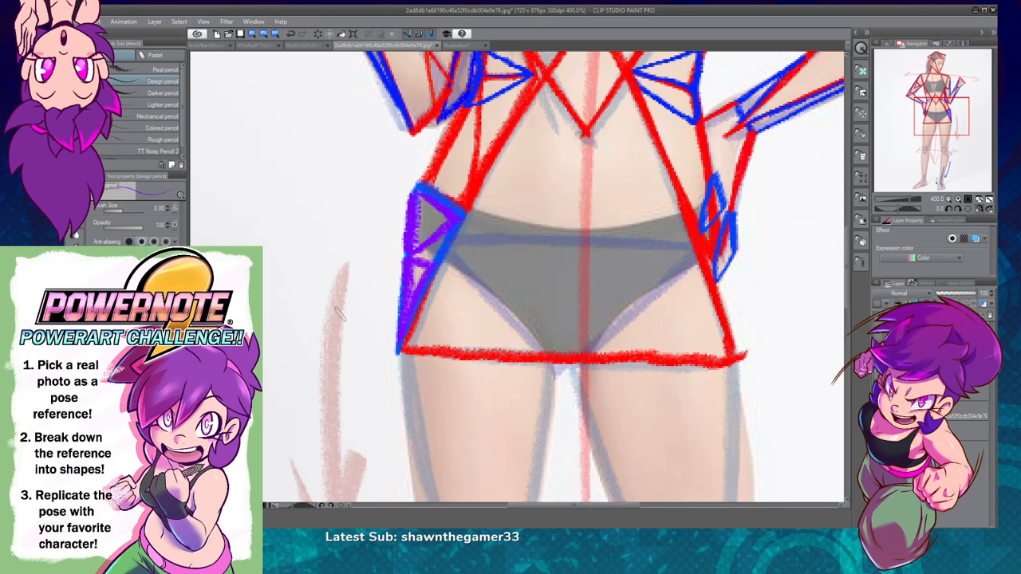
mouse_move(408, 254)
left_mouse_down()
mouse_move(454, 230)
mouse_move(431, 260)
mouse_move(407, 256)
left_mouse_up()
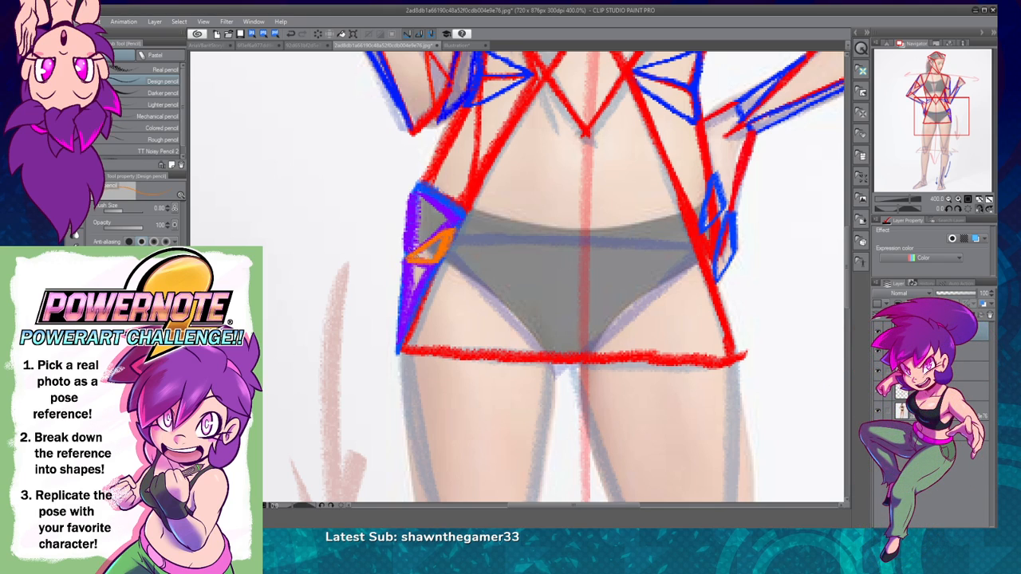
Step: Hide the drawn overlays to examine the bare reference photo
left_click(948, 199)
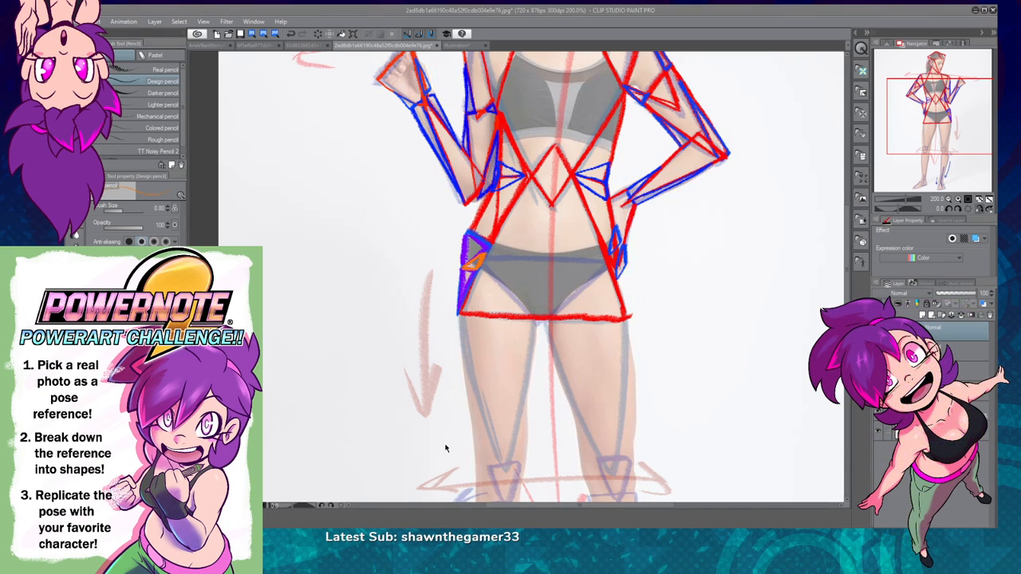
left_click_drag(933, 109, 927, 162)
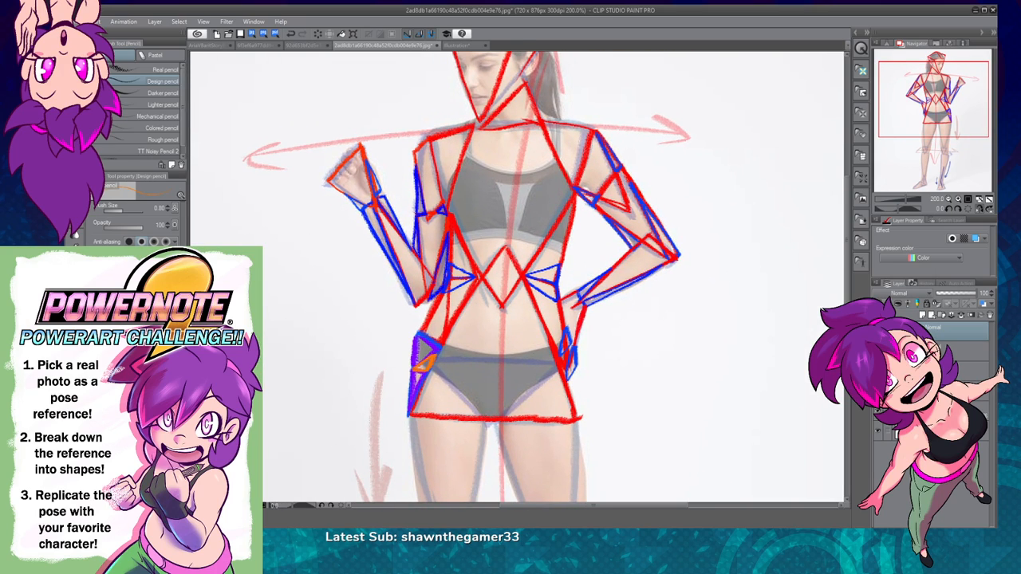
left_click(879, 331)
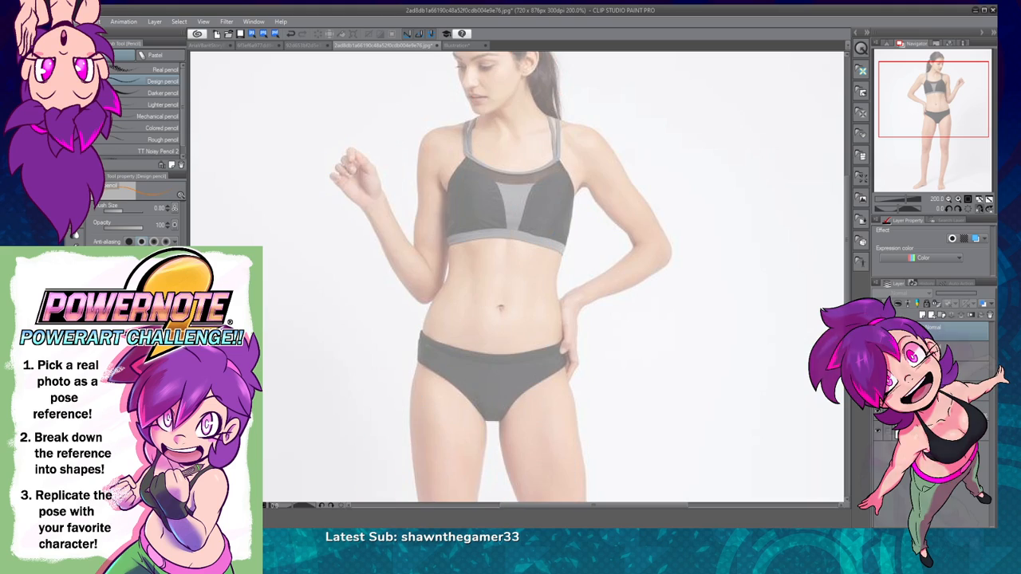
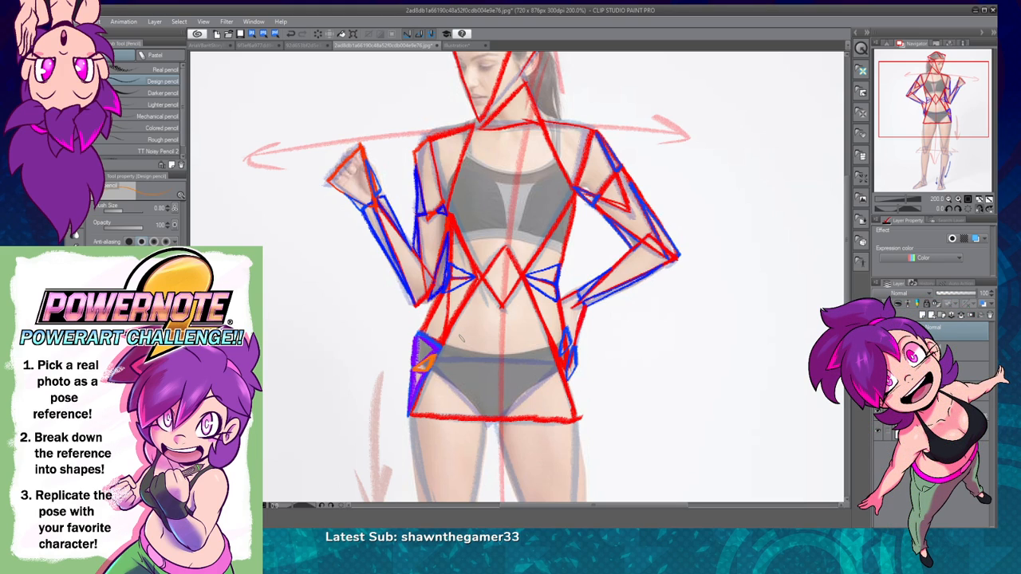
Step: Mirror the canvas horizontally and examine the head, torso and arm shapes against the reference photo
left_click(949, 198)
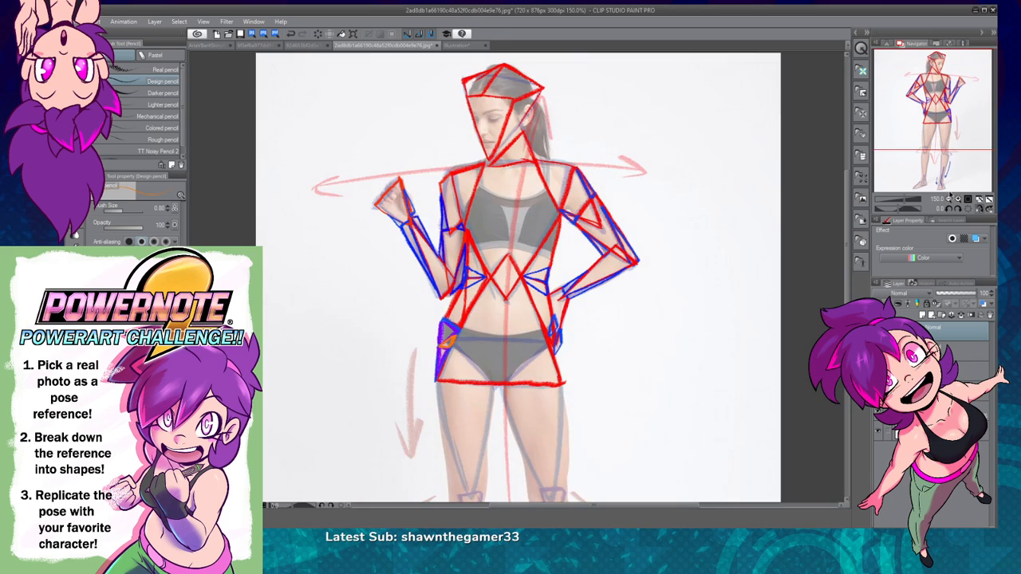
mouse_move(940, 113)
left_mouse_down()
mouse_move(932, 116)
mouse_move(937, 109)
left_mouse_up()
left_click(978, 209)
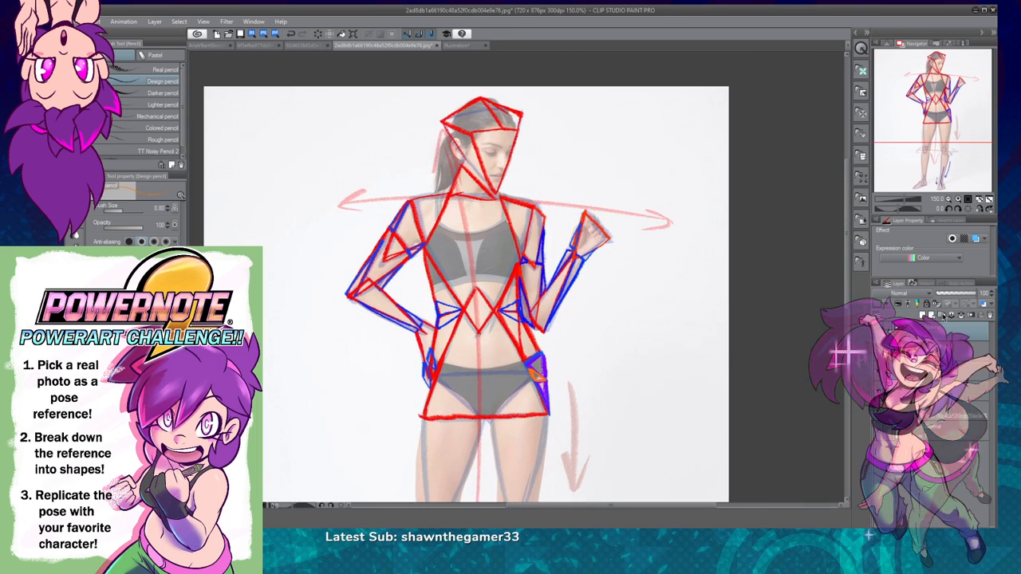
left_click(958, 200)
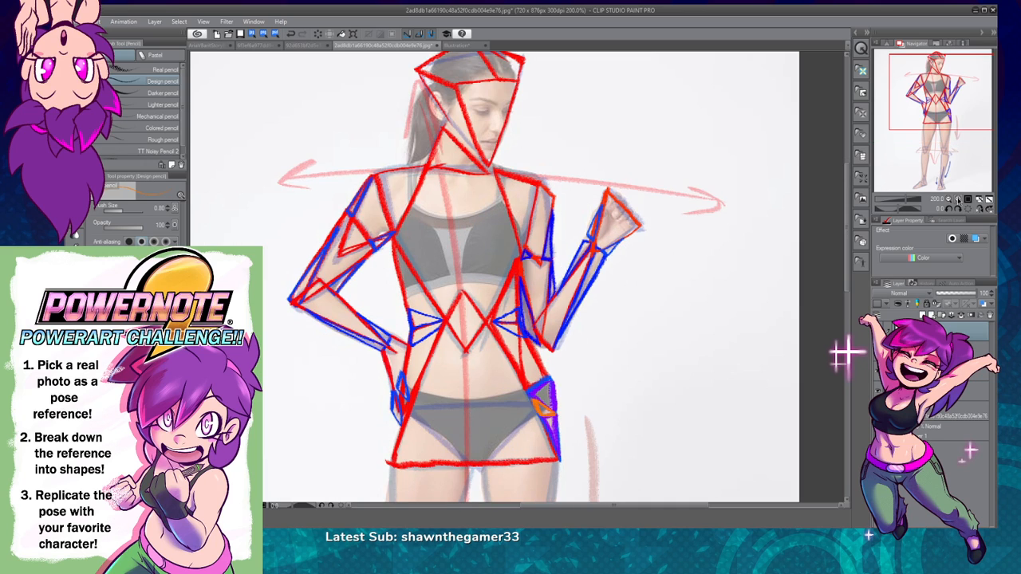
left_click(958, 200)
left_click(947, 199)
left_click(948, 199)
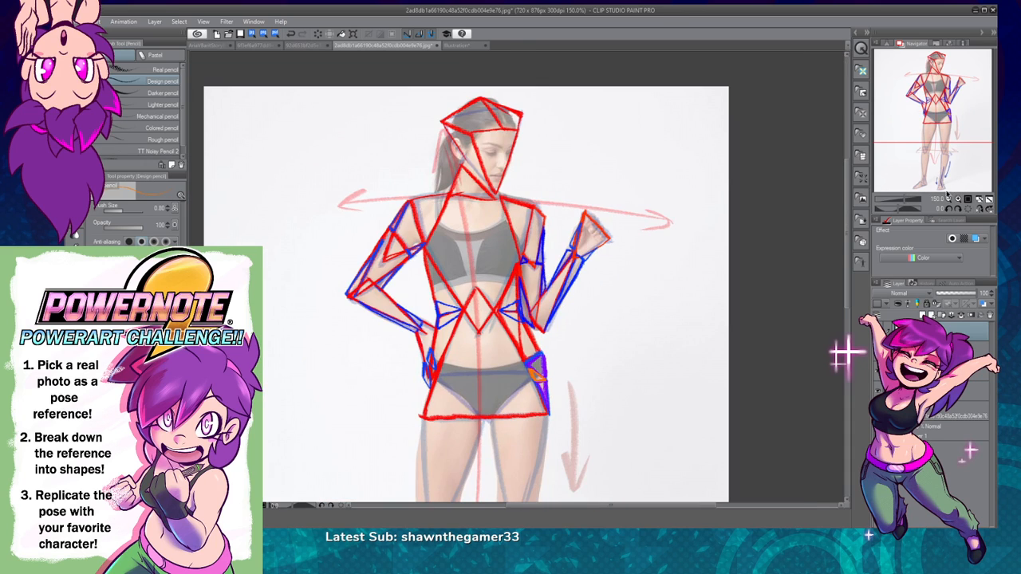
left_click_drag(941, 104, 931, 116)
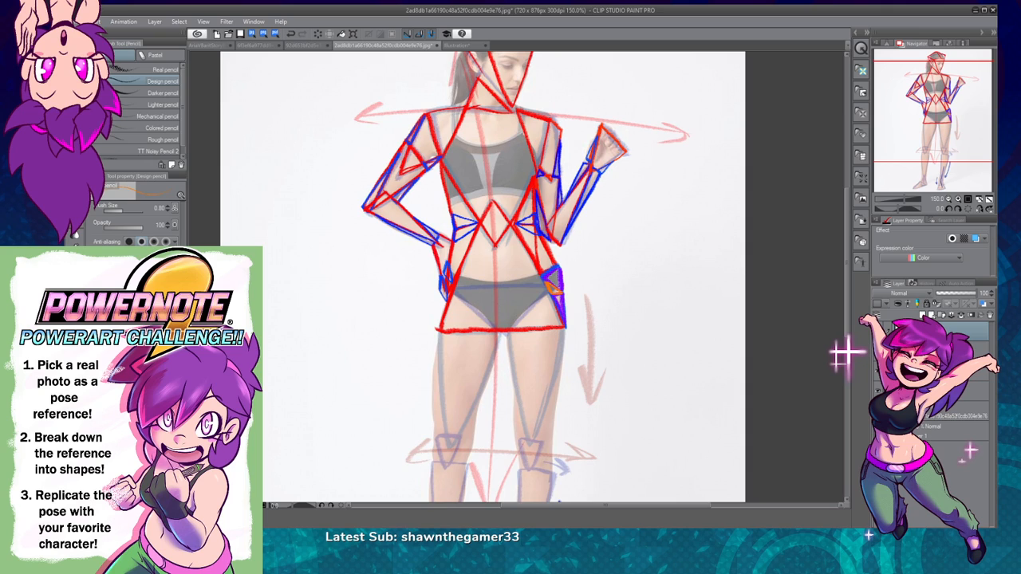
Step: Draw an inverted red pelvis triangle across the briefs, with its point at the crotch, at brush size 1.00
left_click(947, 350)
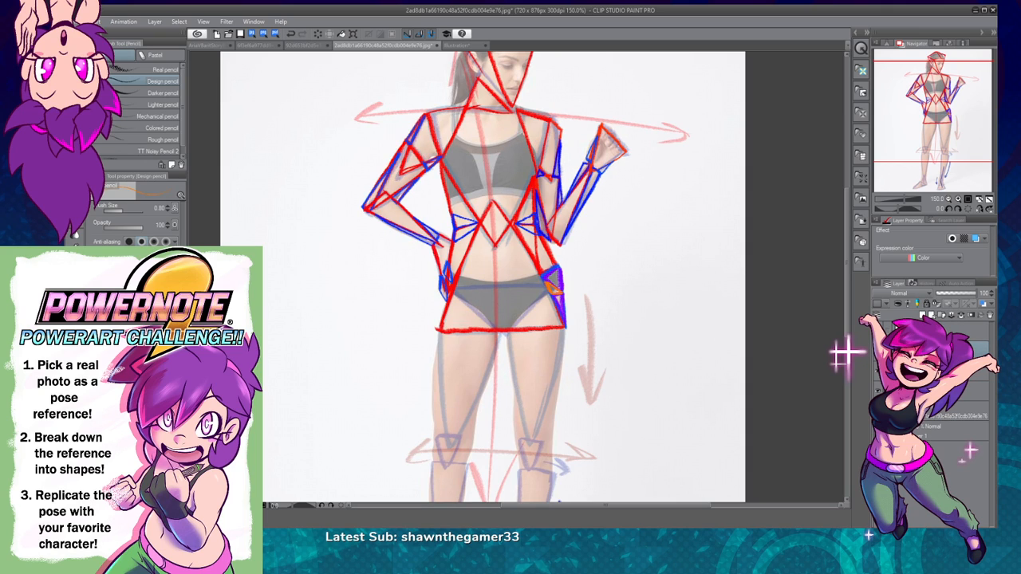
left_click(962, 200)
mouse_move(606, 385)
left_mouse_down()
mouse_move(583, 388)
mouse_move(552, 414)
left_mouse_up()
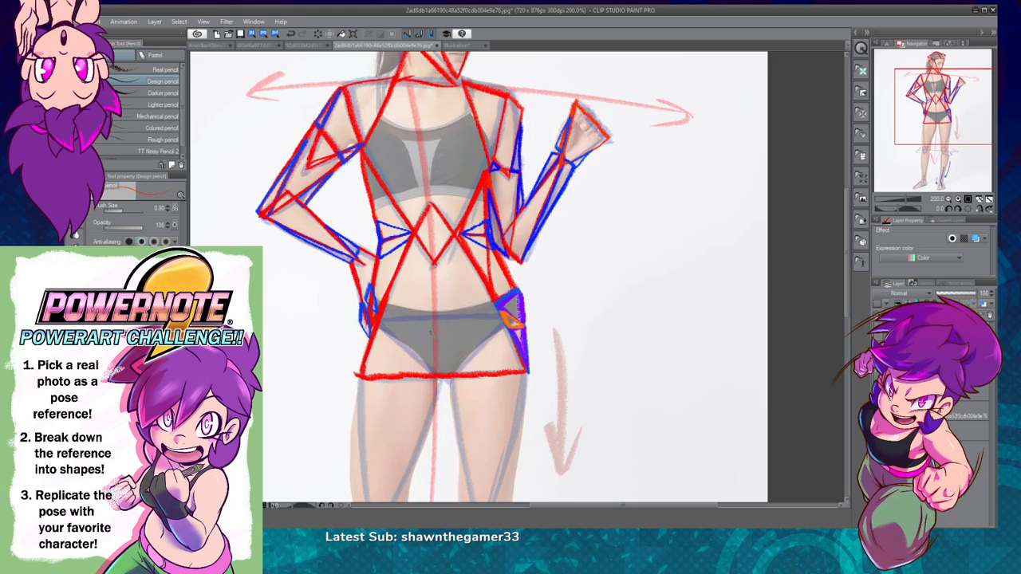
left_click_drag(383, 319, 504, 316)
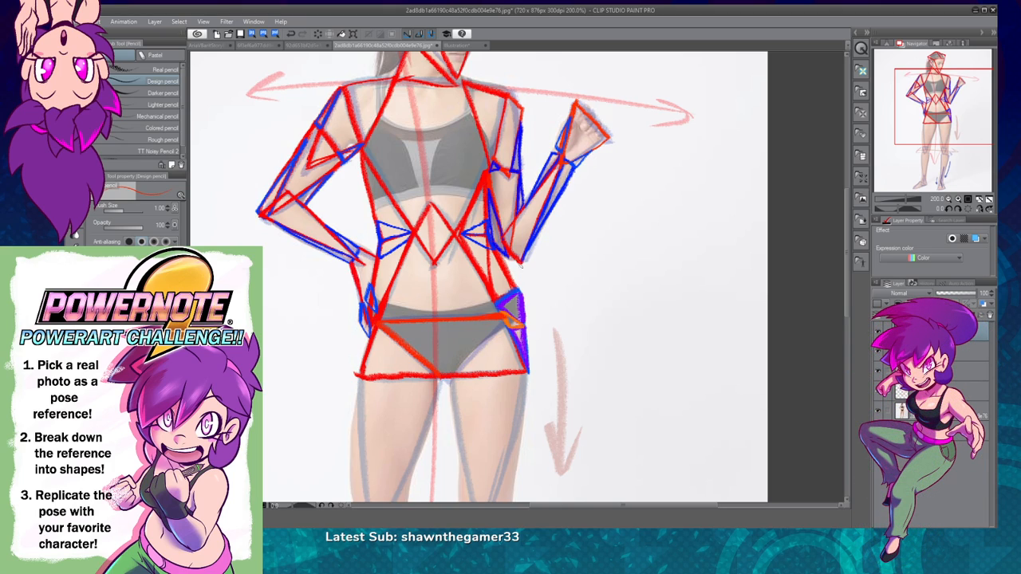
left_click_drag(509, 321, 443, 378)
key("ctrl+z")
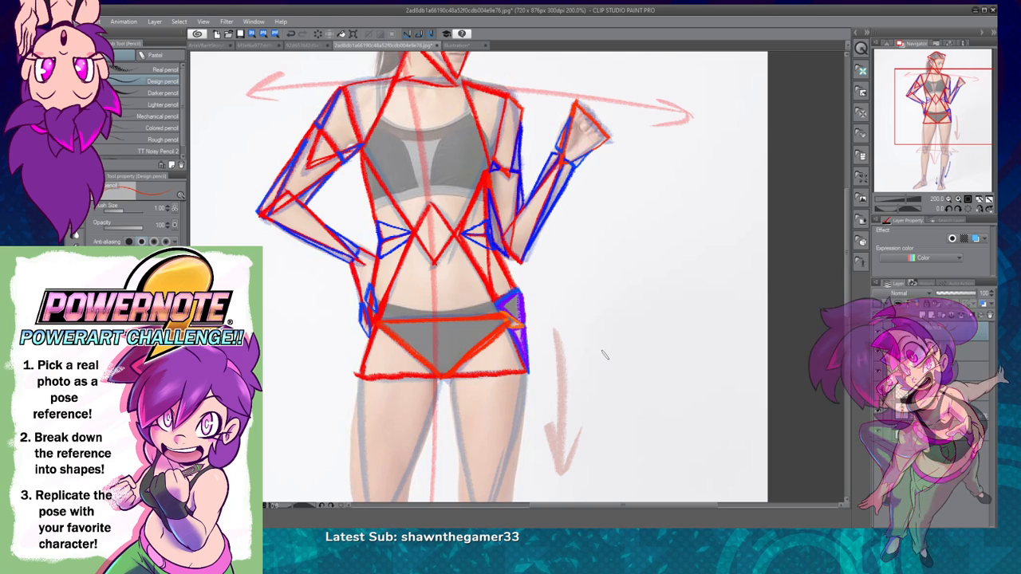
Step: Outline the two hip triangles flanking the inverted pelvis triangle in light blue, down to the red base across the upper thighs
scroll(615, 396, "up", 3)
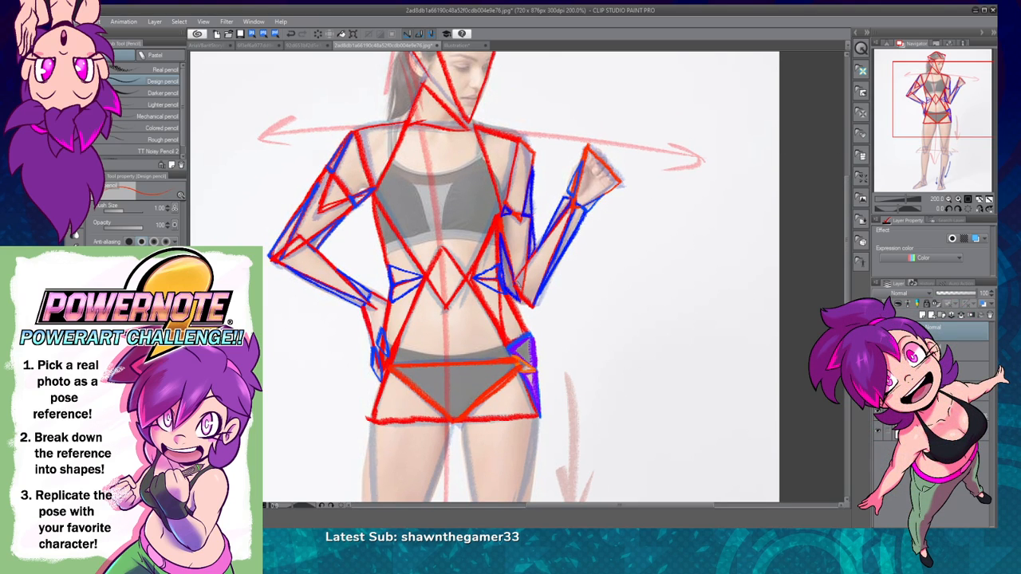
left_click_drag(588, 424, 569, 276)
left_click_drag(637, 364, 627, 315)
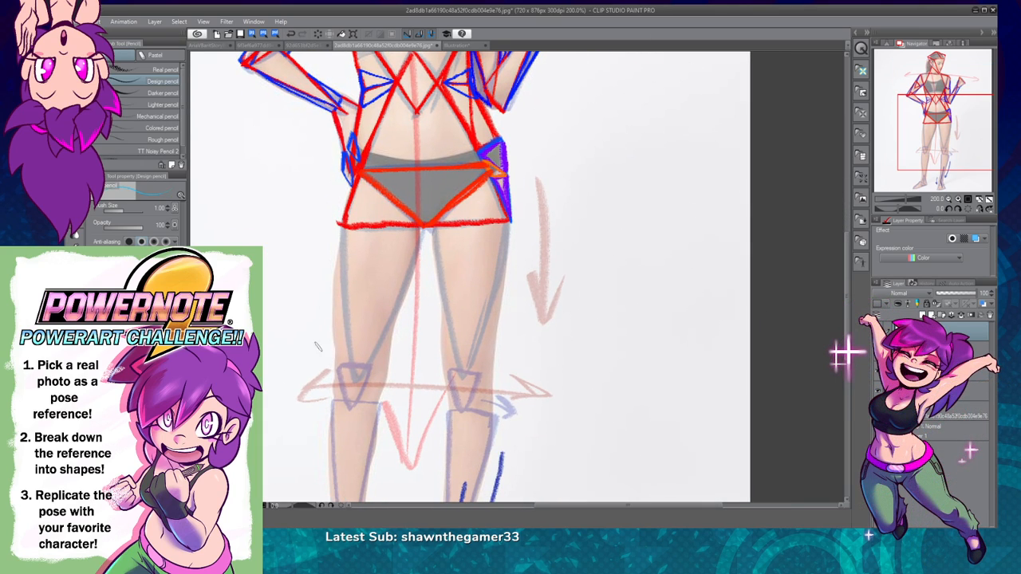
left_click_drag(465, 192, 488, 176)
left_click_drag(474, 188, 427, 227)
left_click_drag(514, 222, 486, 176)
mouse_move(427, 227)
left_mouse_down()
mouse_move(364, 173)
mouse_move(345, 223)
mouse_move(416, 226)
left_mouse_up()
Step: Outline a large upright light-blue triangle from the apex above the navel down to the line across the hips
left_click_drag(516, 208, 525, 364)
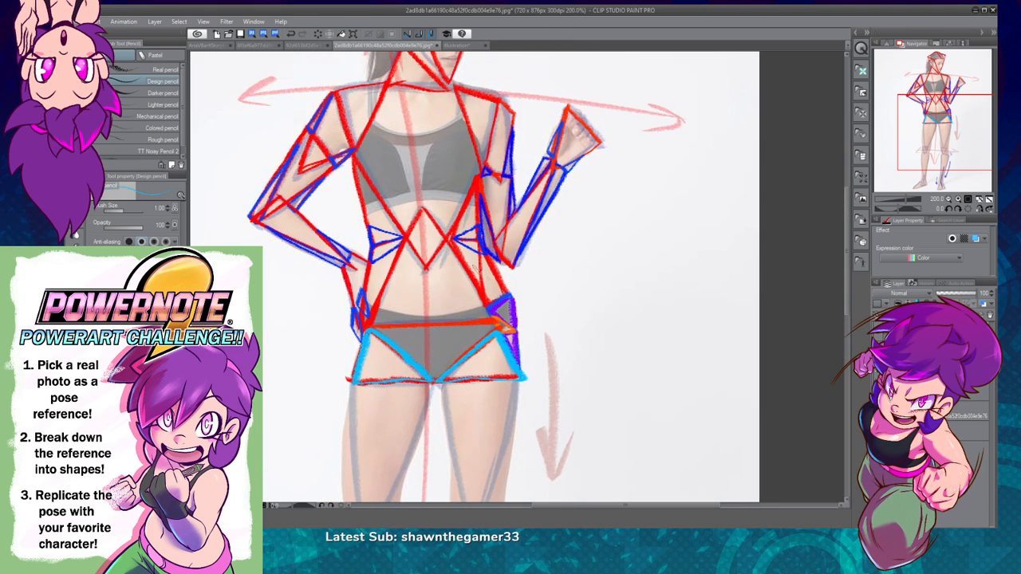
mouse_move(421, 210)
left_mouse_down()
mouse_move(372, 322)
mouse_move(427, 326)
left_mouse_up()
mouse_move(441, 217)
left_mouse_down()
mouse_move(482, 300)
mouse_move(502, 322)
left_mouse_up()
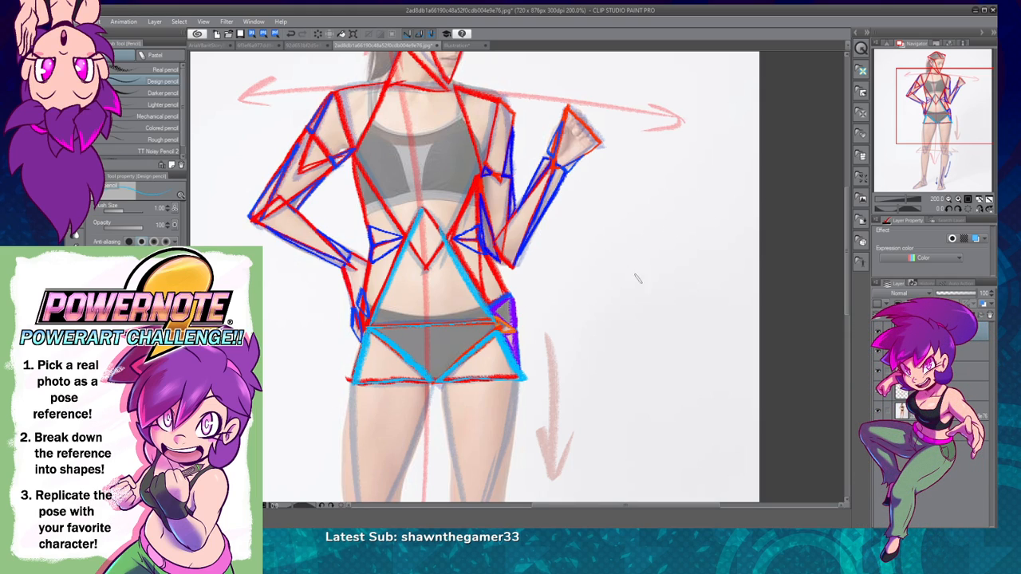
left_click_drag(396, 326, 476, 320)
Step: Draw a long inverted red triangle on each thigh, from the base line under the hips to the knee
left_click_drag(624, 399, 613, 218)
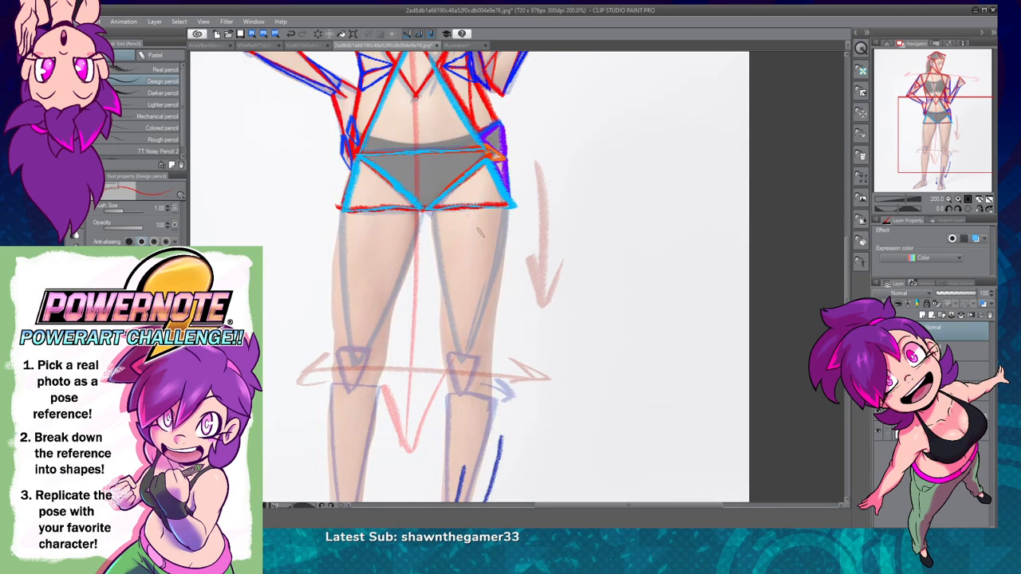
left_click_drag(340, 209, 346, 300)
key("ctrl+z")
mouse_move(340, 209)
left_mouse_down()
mouse_move(353, 367)
mouse_move(345, 256)
left_mouse_up()
mouse_move(353, 367)
left_mouse_down()
mouse_move(422, 216)
mouse_move(355, 370)
left_mouse_up()
key("ctrl+z")
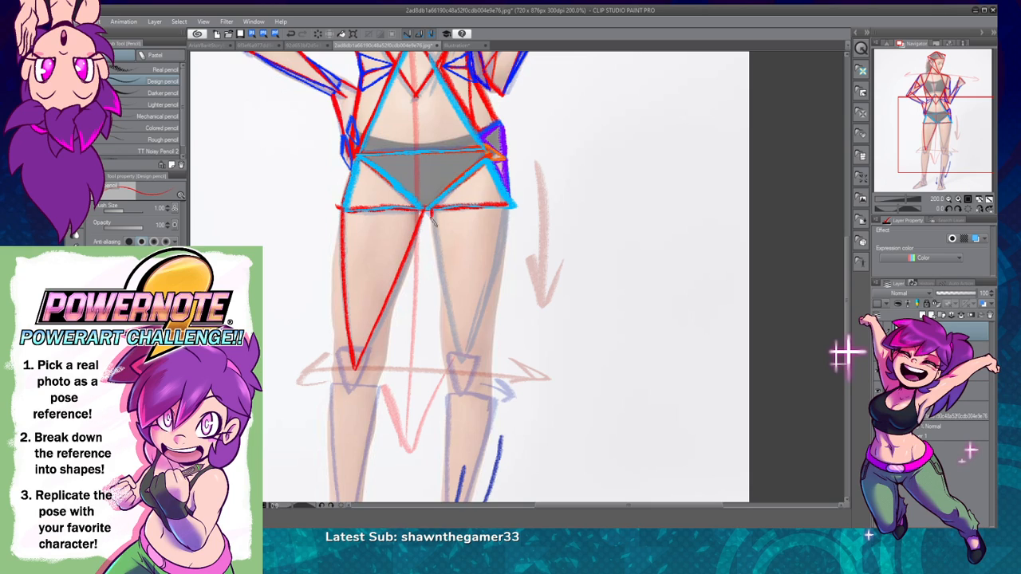
mouse_move(429, 209)
left_mouse_down()
mouse_move(464, 358)
mouse_move(485, 351)
mouse_move(460, 357)
mouse_move(512, 204)
left_mouse_up()
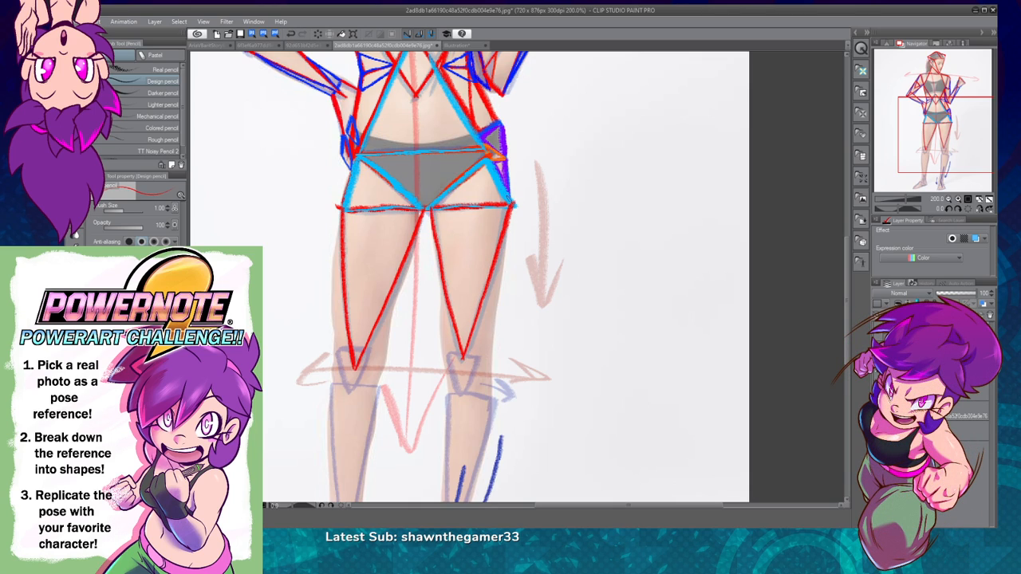
Step: Draw a long blue triangle along the outer edge of the hand-on-hip side's thigh, meeting the red point at the knee
left_click(958, 199)
left_click_drag(361, 375, 617, 375)
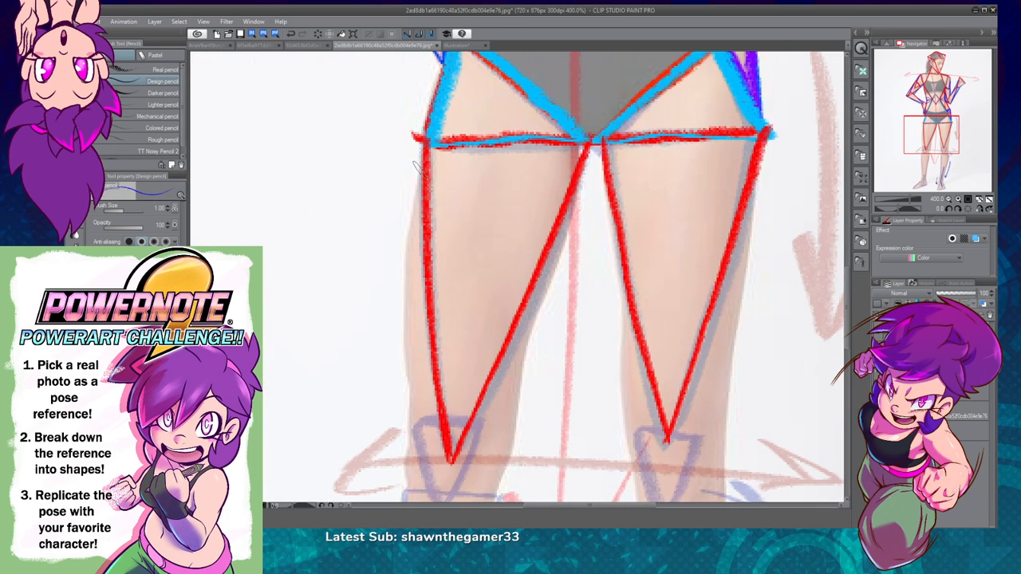
mouse_move(420, 163)
left_mouse_down()
mouse_move(405, 390)
mouse_move(445, 443)
mouse_move(420, 321)
mouse_move(421, 169)
left_mouse_up()
left_click_drag(711, 379, 625, 351)
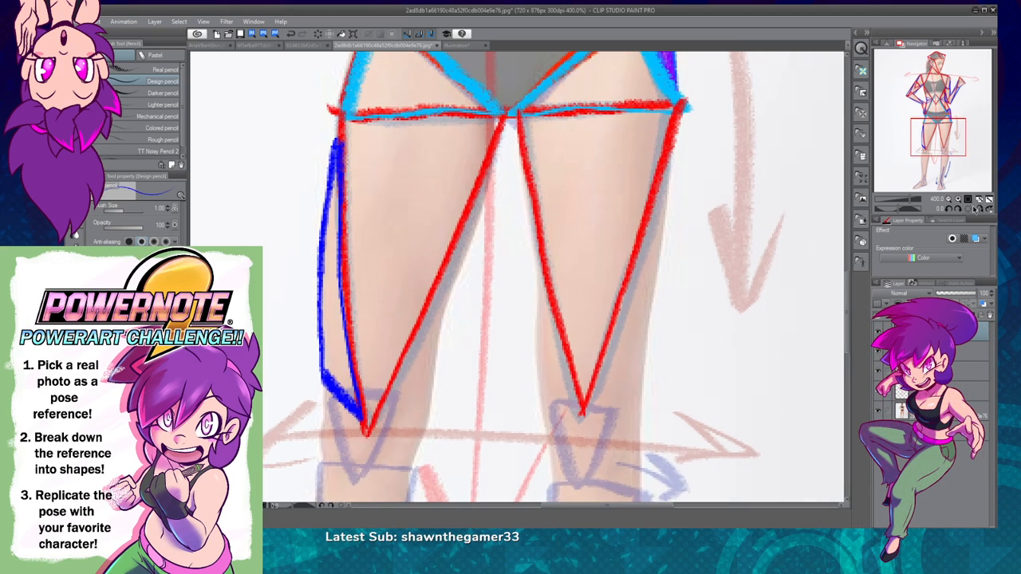
Step: Draw a matching blue triangle along the inner edge of the hand-on-hip side's thigh, down to the knee point
left_click(979, 209)
left_click(979, 209)
mouse_move(365, 427)
left_mouse_down()
mouse_move(427, 388)
mouse_move(475, 225)
mouse_move(480, 166)
left_mouse_up()
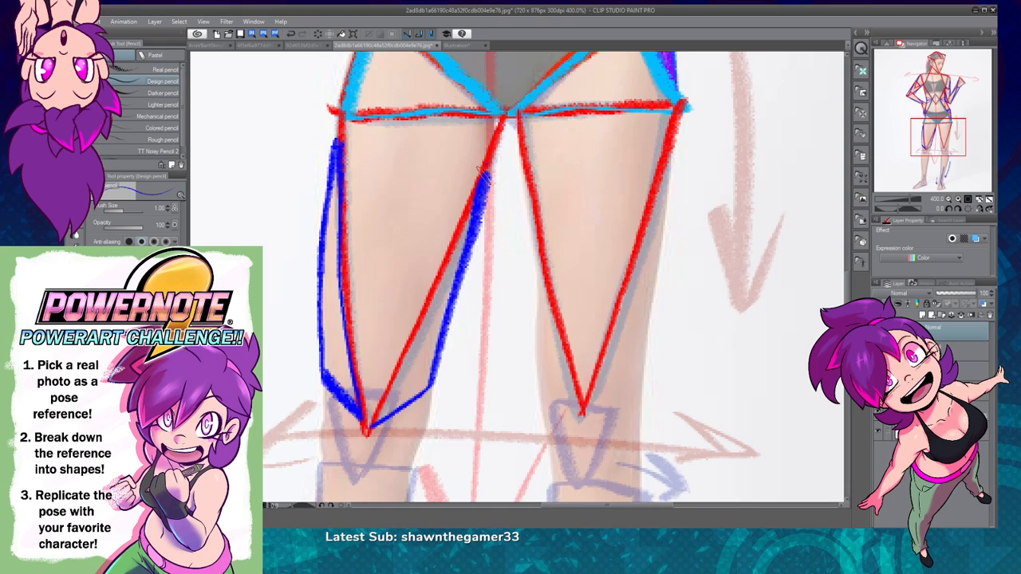
mouse_move(371, 427)
left_mouse_down()
mouse_move(419, 341)
mouse_move(483, 169)
left_mouse_up()
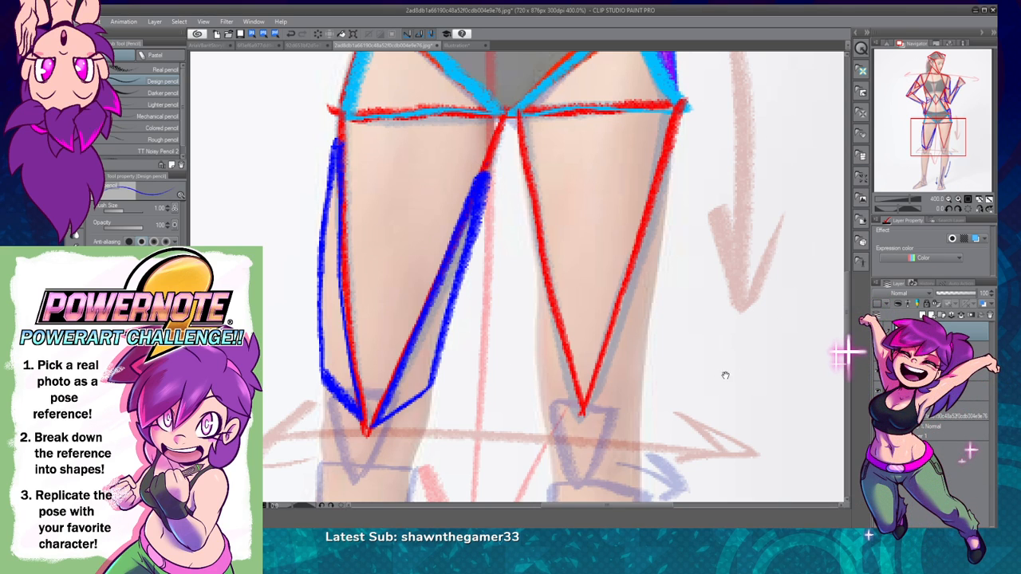
Step: Draw a blue triangle along the inner edge of the raised-hand side's thigh, ending at the red knee point
left_click_drag(727, 375, 626, 373)
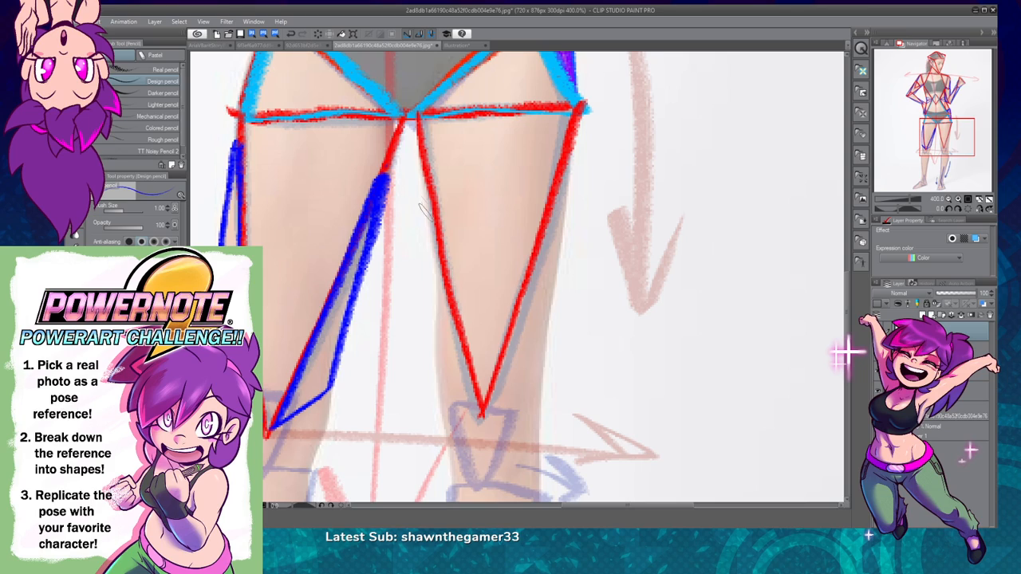
left_click_drag(420, 163, 436, 358)
key("ctrl+z")
mouse_move(421, 169)
left_mouse_down()
mouse_move(441, 401)
mouse_move(477, 399)
left_mouse_up()
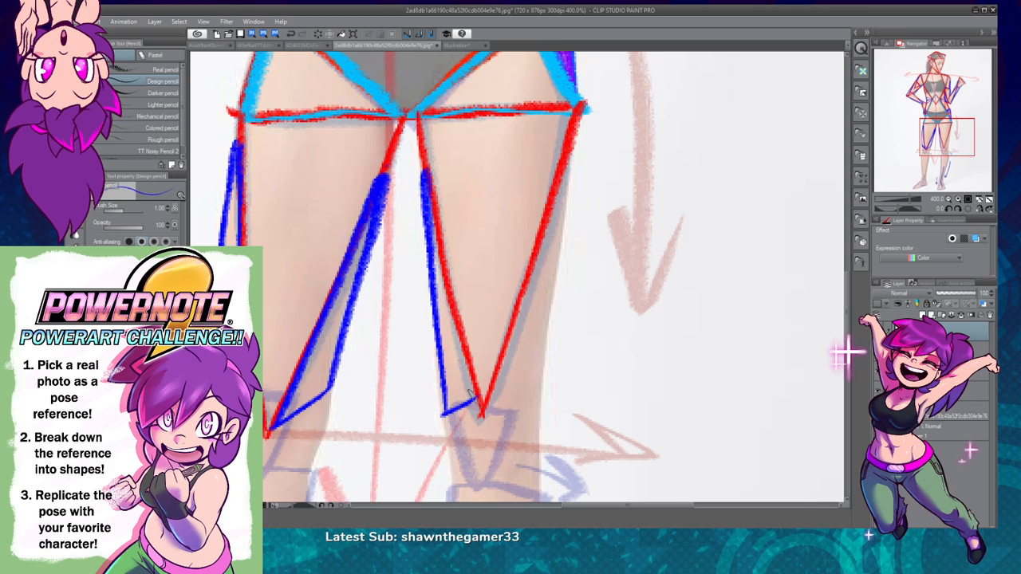
mouse_move(435, 222)
left_mouse_down()
mouse_move(479, 420)
mouse_move(536, 254)
left_mouse_up()
key("ctrl+z")
Step: Draw a blue triangle along the outer edge of the raised-hand side's thigh and clean up the inner corner above the knee
left_click_drag(483, 402, 568, 170)
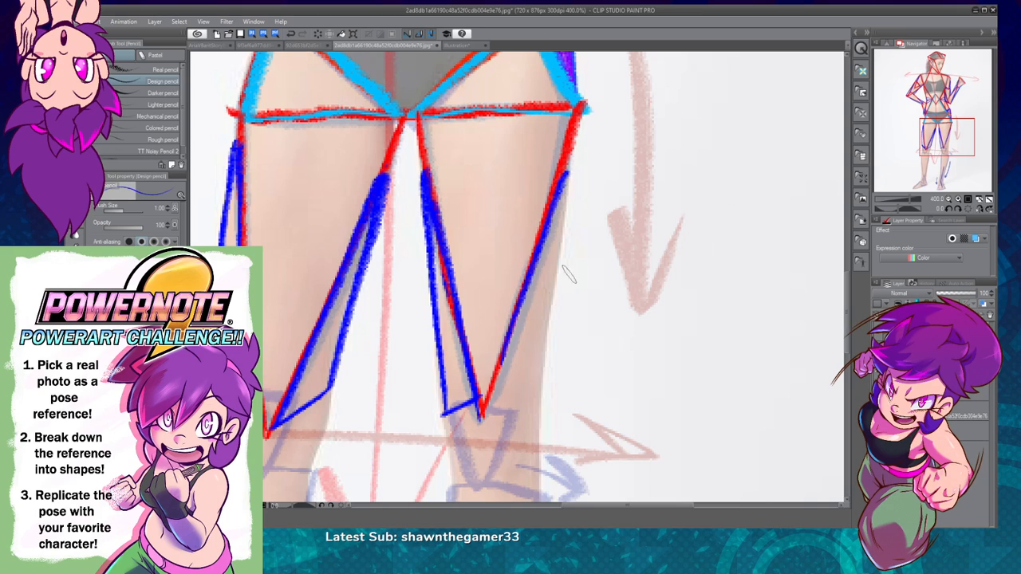
left_click_drag(485, 399, 513, 408)
key("ctrl+z")
mouse_move(438, 390)
left_mouse_down()
mouse_move(476, 411)
mouse_move(543, 373)
mouse_move(535, 378)
mouse_move(568, 169)
left_mouse_up()
left_click_drag(501, 361, 482, 411)
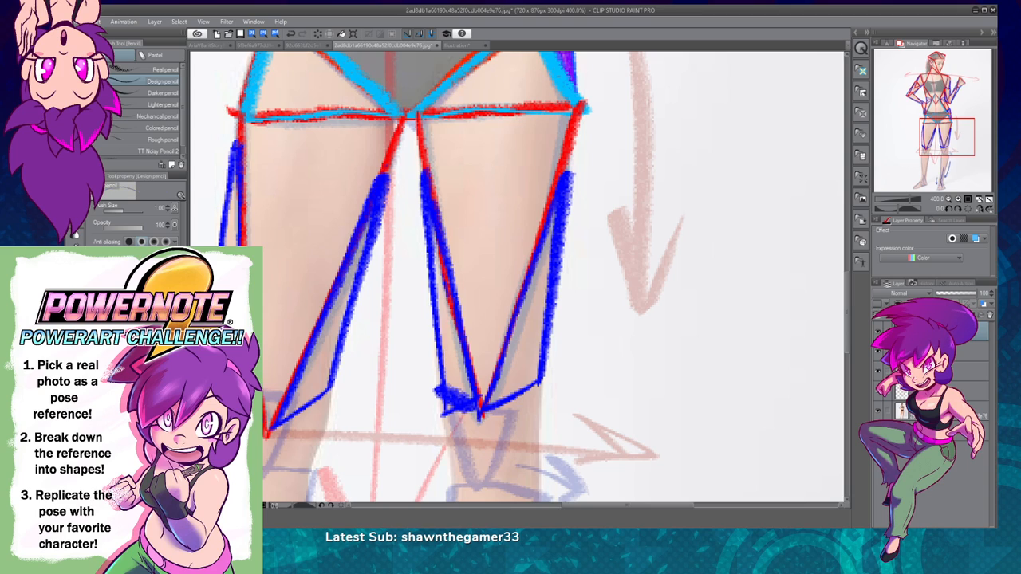
left_click_drag(441, 393, 456, 405)
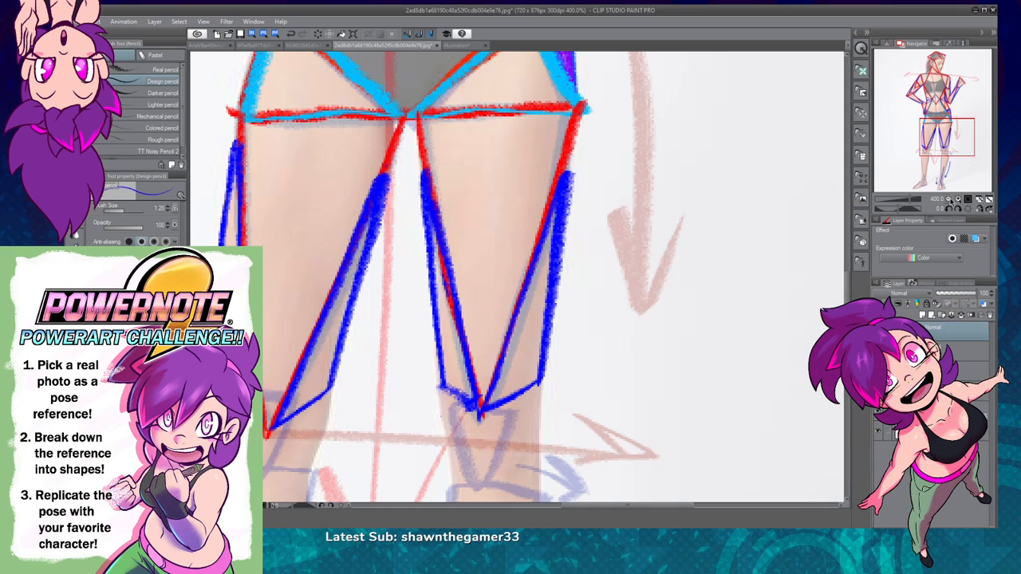
Step: Draw a small inverted red triangle over the hand-on-hip side's knee at brush size 1.20, with a thick outer edge
left_click(949, 200)
left_click_drag(631, 353, 645, 374)
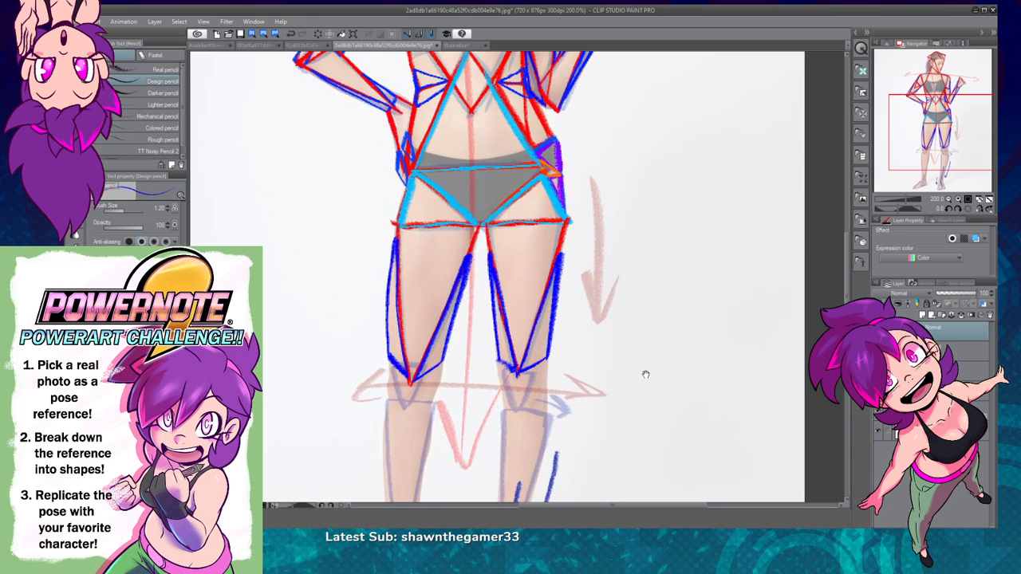
left_click_drag(557, 266, 566, 229)
left_click_drag(815, 297, 715, 401)
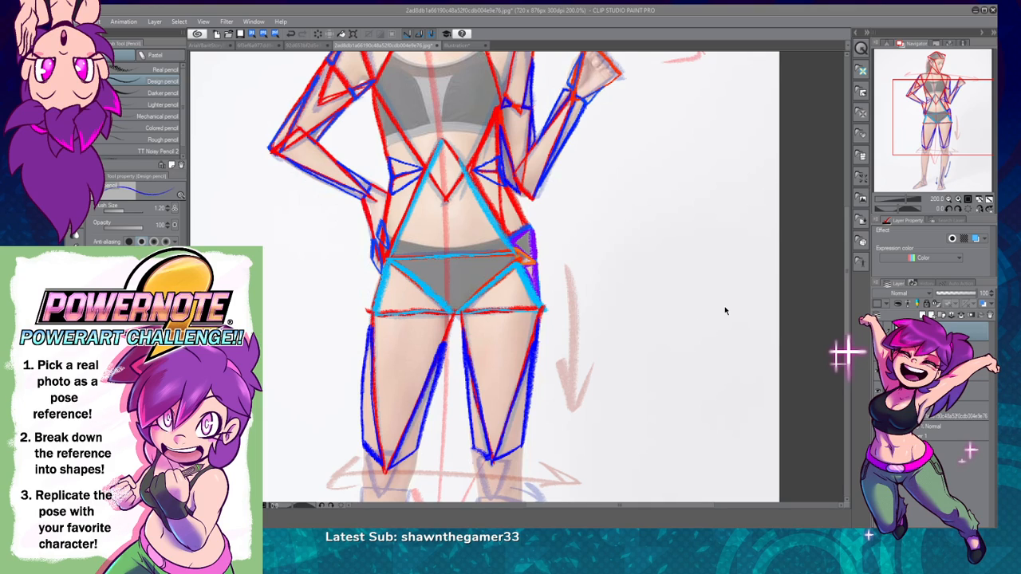
left_click_drag(926, 121, 925, 149)
left_click(958, 200)
left_click_drag(594, 381, 662, 323)
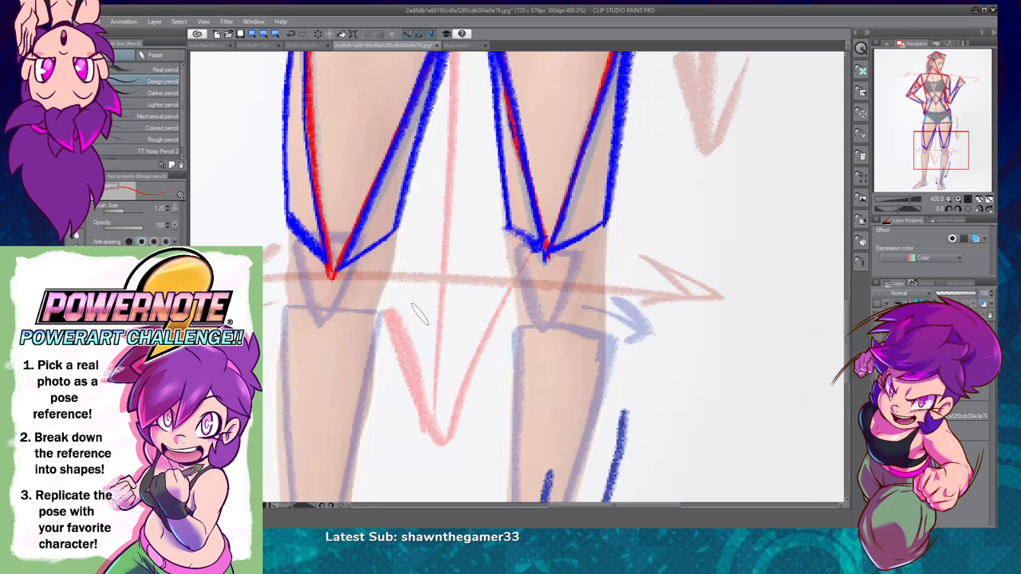
left_click_drag(297, 233, 366, 240)
mouse_move(294, 230)
left_mouse_down()
mouse_move(318, 322)
mouse_move(321, 292)
mouse_move(315, 322)
mouse_move(363, 237)
left_mouse_up()
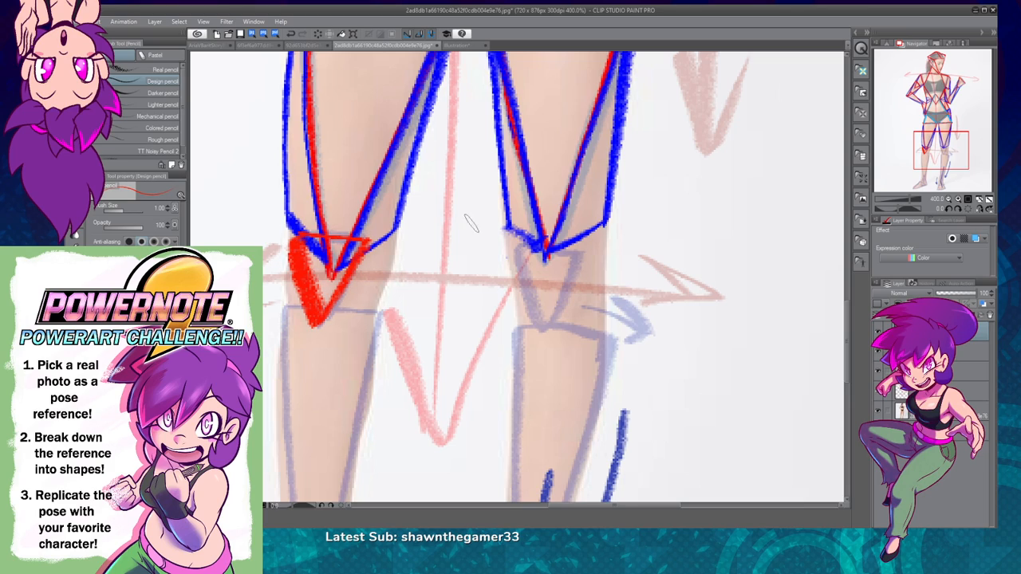
Step: Draw a small inverted red triangle over the raised-hand side's knee
mouse_move(515, 249)
left_mouse_down()
mouse_move(541, 330)
mouse_move(584, 250)
mouse_move(513, 253)
left_mouse_up()
key("ctrl+z")
key("ctrl+z")
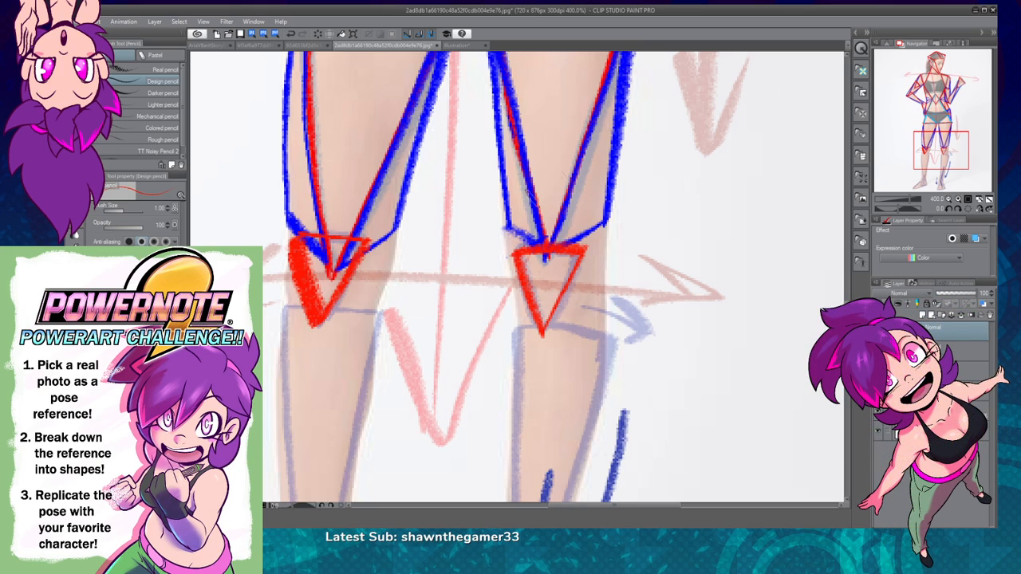
Step: Draw a lighter blue triangle on the inner side of the hand-on-hip side's knee, beside the red kneecap triangle
scroll(479, 327, "up", 1)
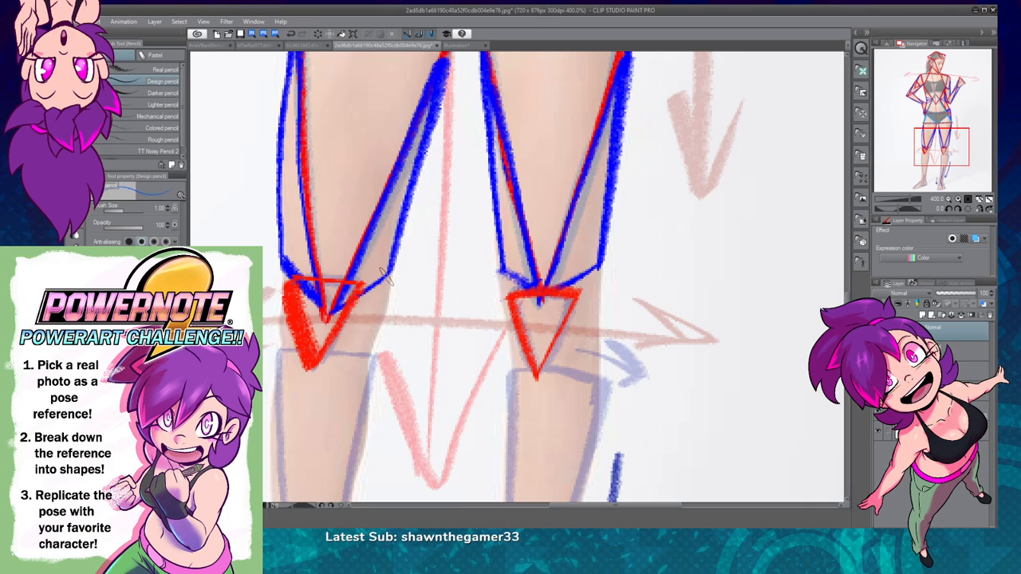
left_click_drag(383, 277, 326, 354)
key("ctrl+z")
left_click_drag(386, 277, 323, 355)
mouse_move(323, 354)
left_mouse_down()
mouse_move(366, 349)
mouse_move(391, 267)
left_mouse_up()
Step: Draw a matching lighter blue triangle on the outer side of the hand-on-hip side's knee
mouse_move(274, 302)
left_mouse_down()
mouse_move(277, 350)
mouse_move(289, 350)
mouse_move(279, 296)
left_mouse_up()
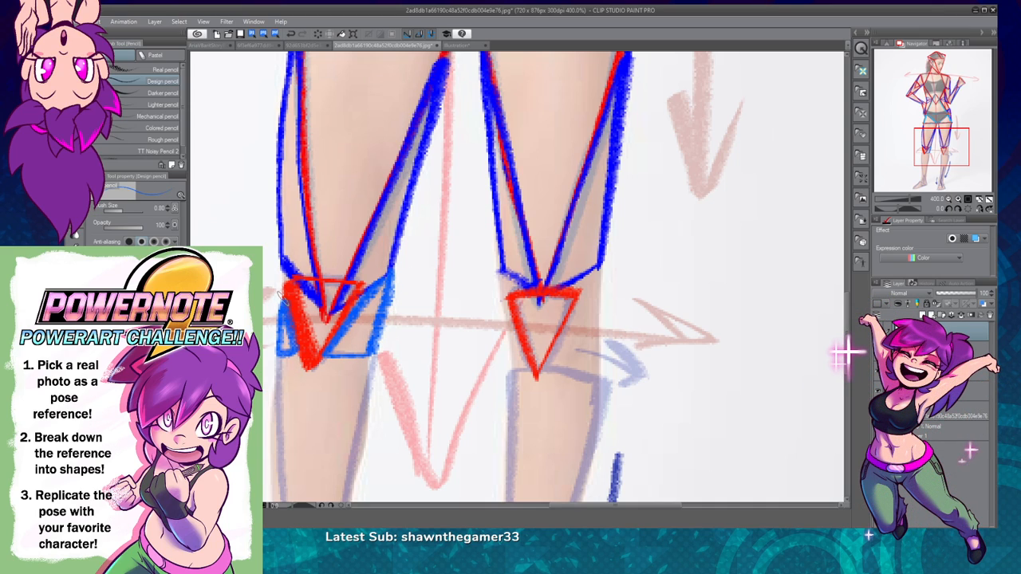
key("ctrl+z")
mouse_move(278, 258)
left_mouse_down()
mouse_move(279, 359)
mouse_move(272, 341)
mouse_move(302, 340)
mouse_move(277, 257)
mouse_move(292, 338)
left_mouse_up()
left_click_drag(282, 275, 296, 356)
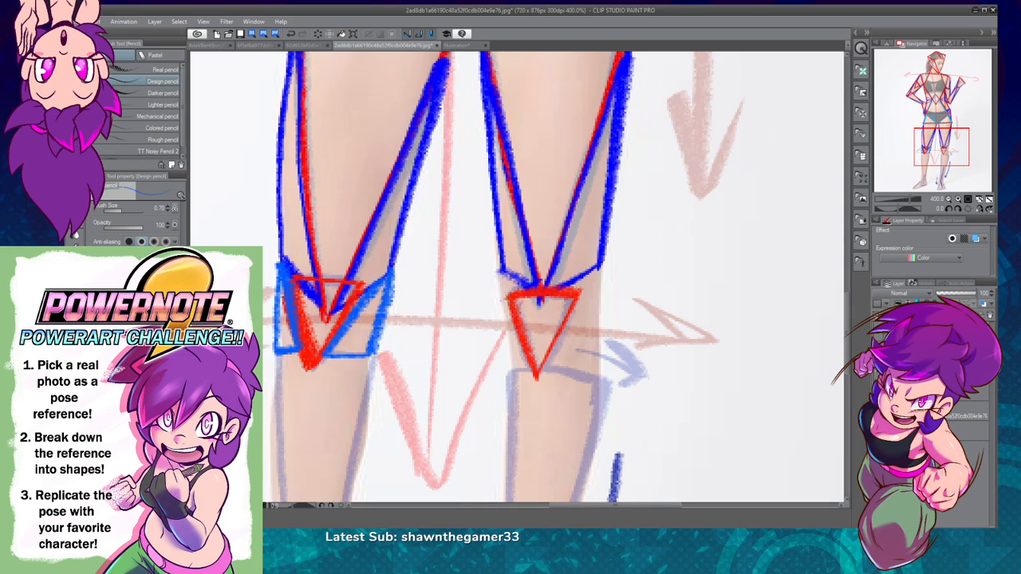
left_click_drag(508, 363, 505, 309)
key("ctrl+z")
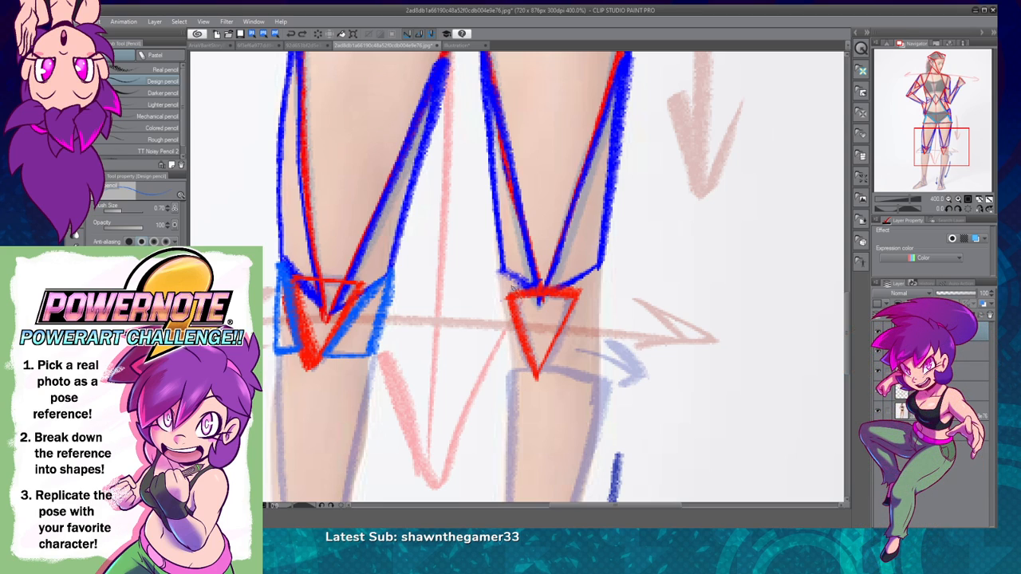
left_click_drag(498, 271, 519, 375)
key("ctrl+z")
mouse_move(504, 297)
left_mouse_down()
mouse_move(512, 375)
mouse_move(533, 373)
mouse_move(498, 270)
mouse_move(520, 292)
mouse_move(503, 275)
mouse_move(515, 370)
left_mouse_up()
key("ctrl+z")
key("ctrl+z")
key("ctrl+z")
key("ctrl+z")
key("ctrl+z")
key("ctrl+z")
Step: Draw a lighter blue triangle on the inner side of the raised-hand side's knee at brush size 0.70
key("ctrl+z")
left_click_drag(501, 268, 514, 372)
key("ctrl+z")
left_click_drag(501, 270, 533, 347)
mouse_move(510, 295)
left_mouse_down()
mouse_move(537, 369)
mouse_move(512, 372)
left_mouse_up()
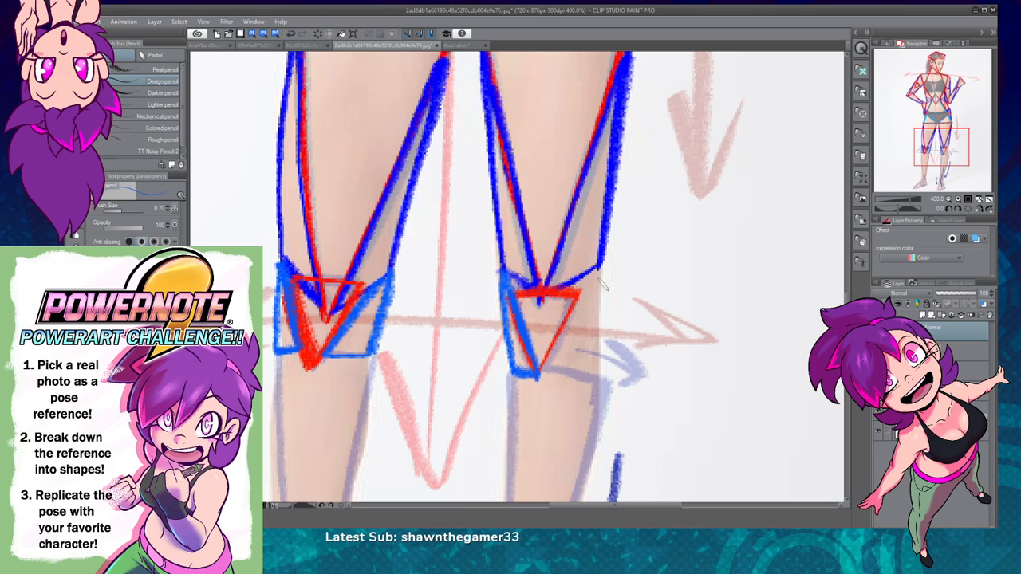
Step: Draw a matching lighter blue triangle on the outer side of the raised-hand side's knee
left_click_drag(599, 266, 545, 346)
key("ctrl+z")
left_click_drag(599, 266, 555, 344)
key("ctrl+z")
mouse_move(582, 278)
left_mouse_down()
mouse_move(539, 377)
mouse_move(598, 381)
mouse_move(594, 268)
left_mouse_up()
key("ctrl+z")
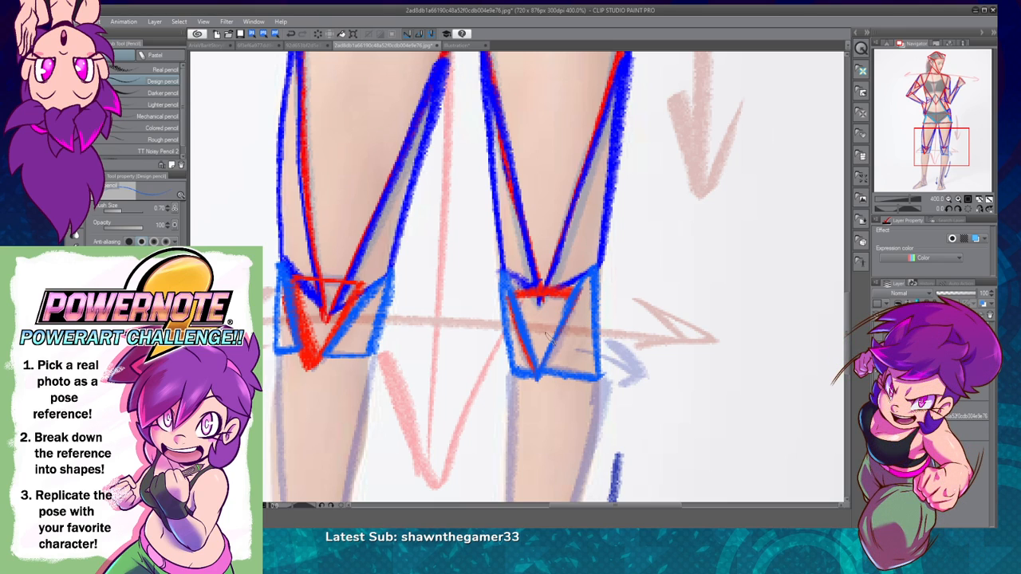
Step: Draw a red line across the base of the hand-on-hip side's knee at brush size 0.60, as the shin triangle's top edge
left_click(949, 199)
left_click_drag(638, 363, 650, 323)
left_click(957, 200)
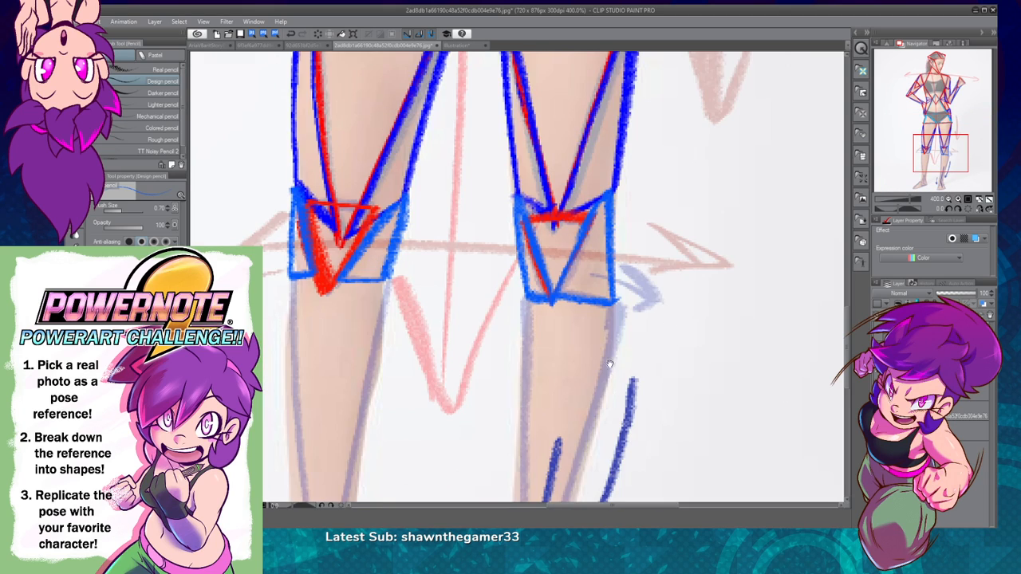
left_click_drag(640, 348, 650, 256)
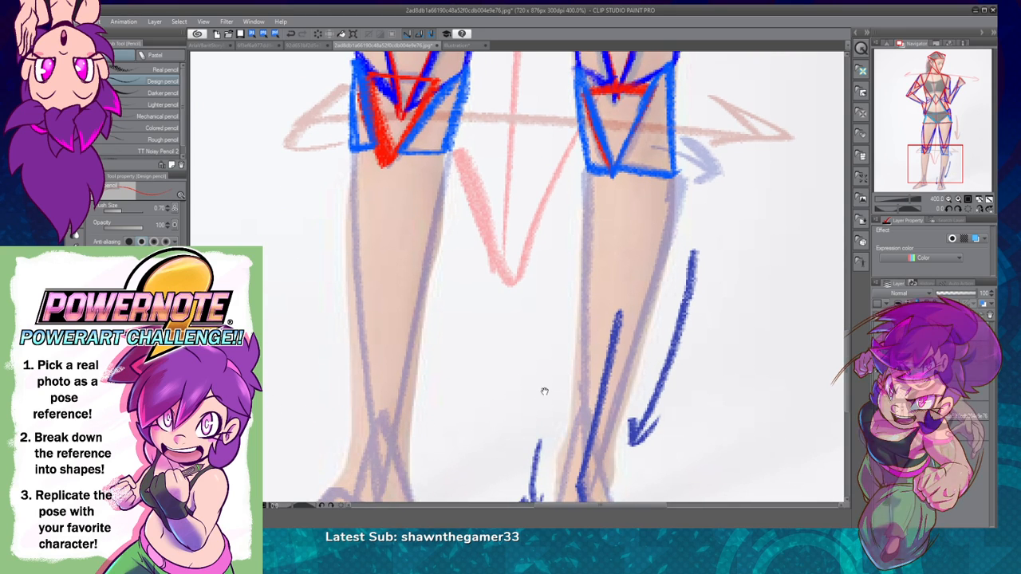
left_click_drag(545, 391, 527, 350)
left_click_drag(335, 109, 432, 111)
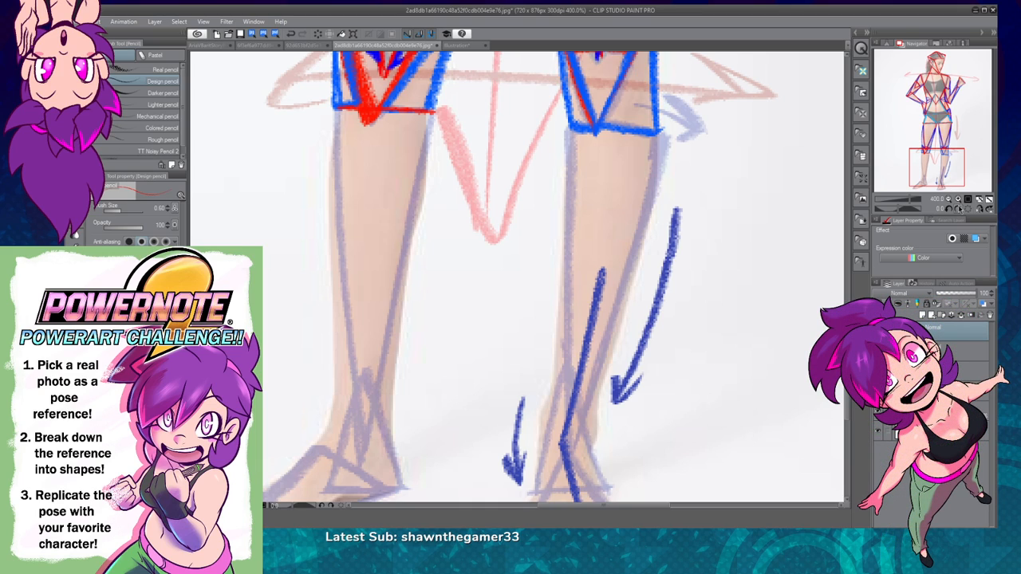
Step: Draw the two long red sides of the hand-on-hip side's shin triangle down to a point at the ankle, and reinforce its top edge
left_click(957, 209)
left_click(957, 210)
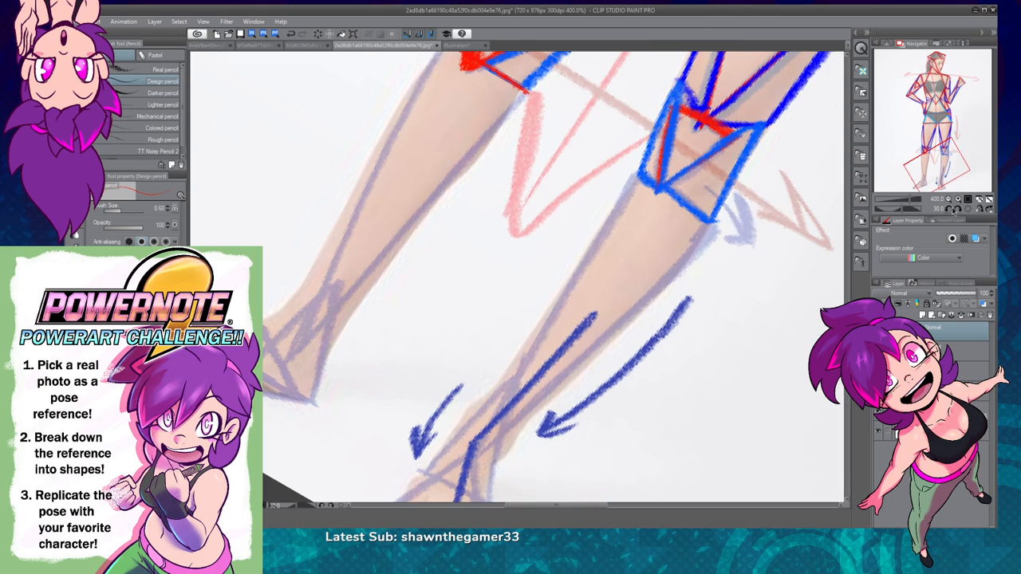
left_click_drag(632, 344, 606, 436)
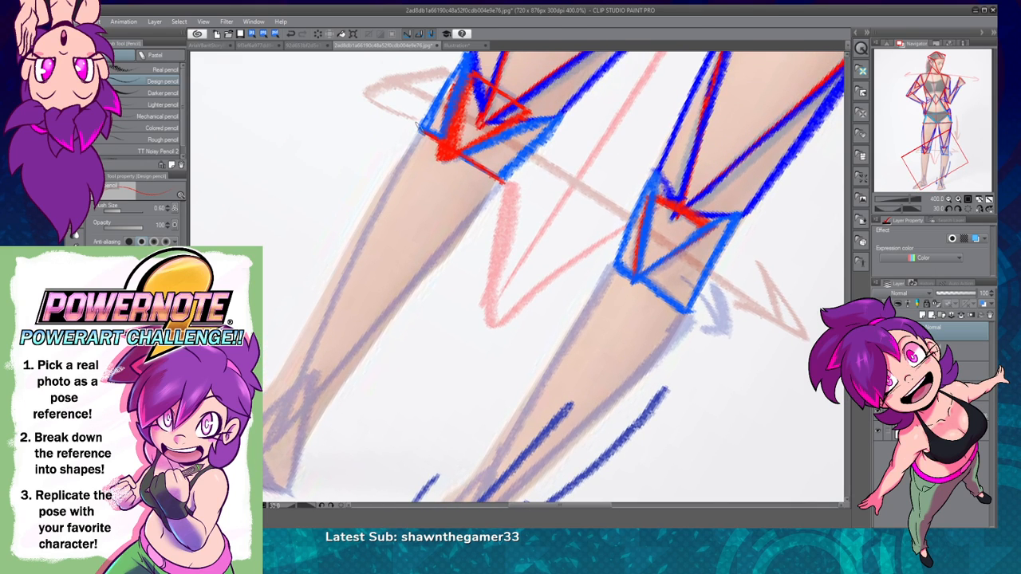
left_click_drag(419, 132, 268, 431)
key("ctrl+z")
left_click_drag(421, 131, 267, 445)
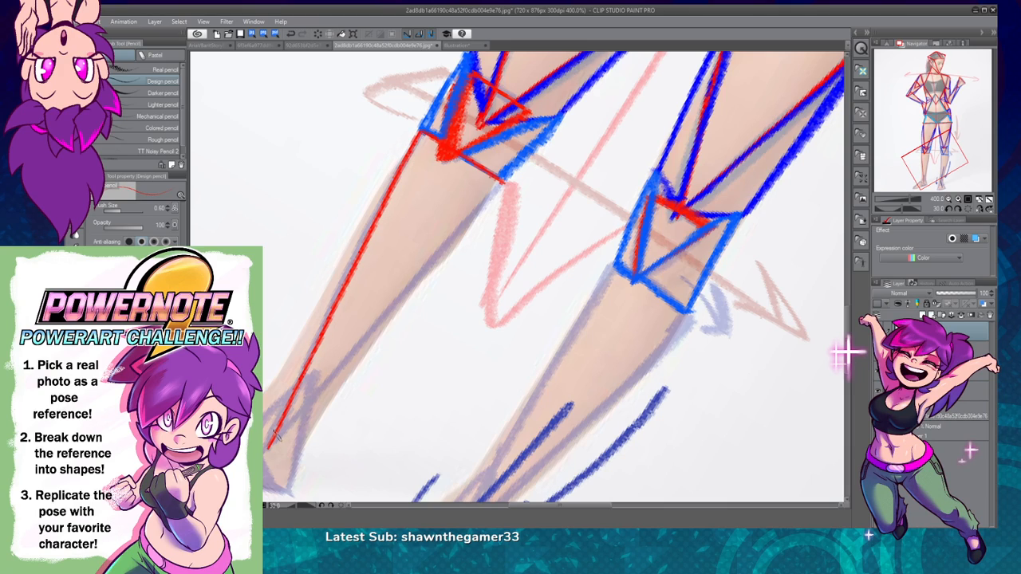
left_click_drag(268, 445, 414, 286)
key("ctrl+z")
left_click_drag(268, 446, 504, 177)
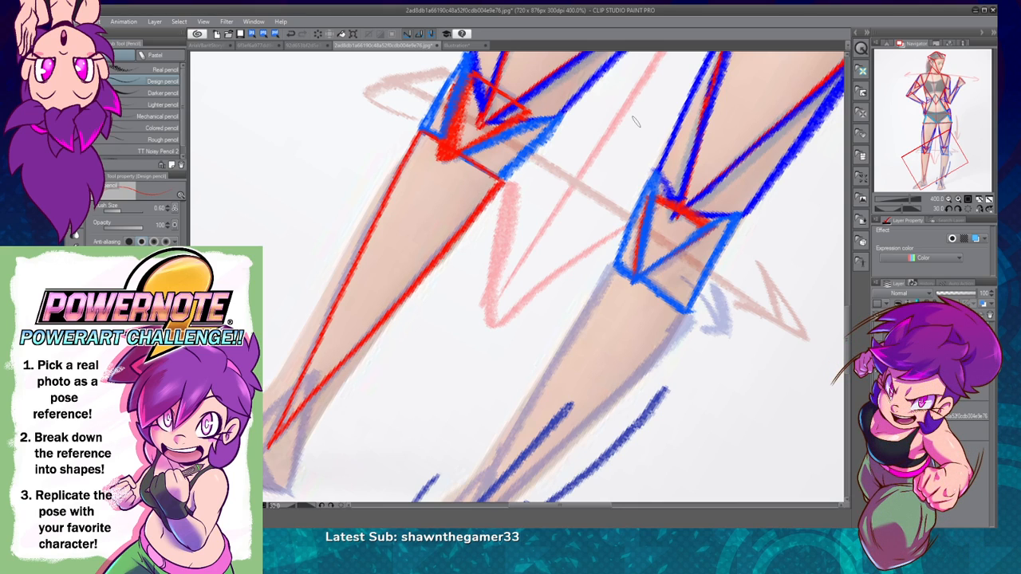
left_click(968, 200)
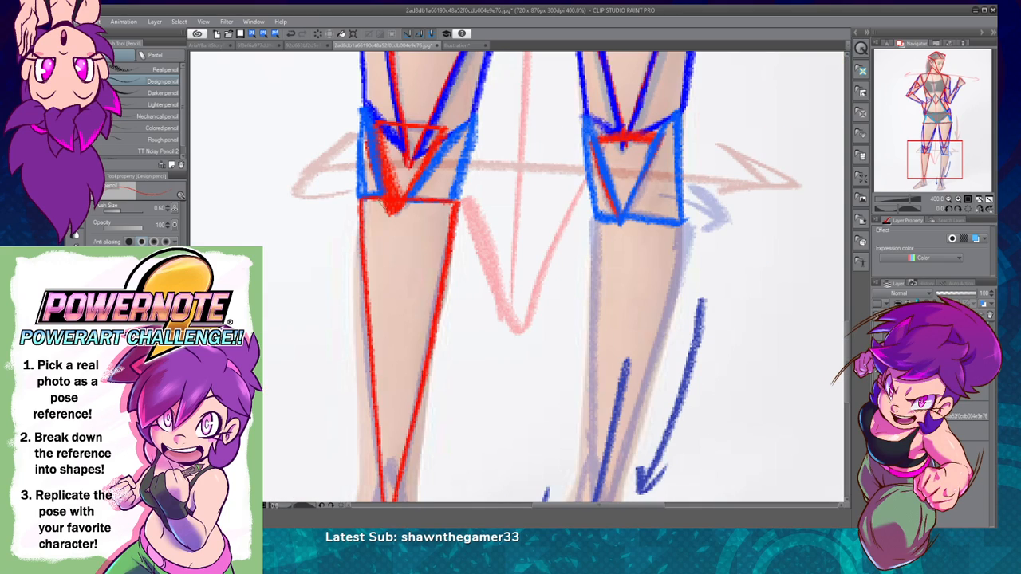
left_click_drag(392, 206, 455, 204)
key("ctrl+z")
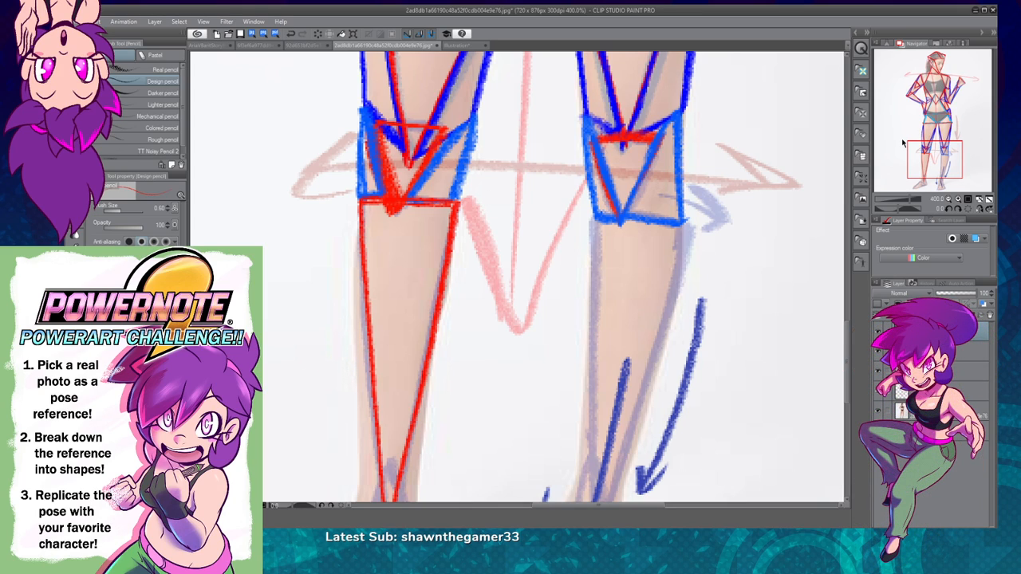
Step: Draw a long red line along the inner edge of the raised-hand side's shin, from below the knee to the ankle
left_click(947, 199)
mouse_move(753, 342)
left_mouse_down()
mouse_move(725, 379)
mouse_move(736, 358)
mouse_move(712, 289)
mouse_move(742, 303)
left_mouse_up()
left_click(958, 200)
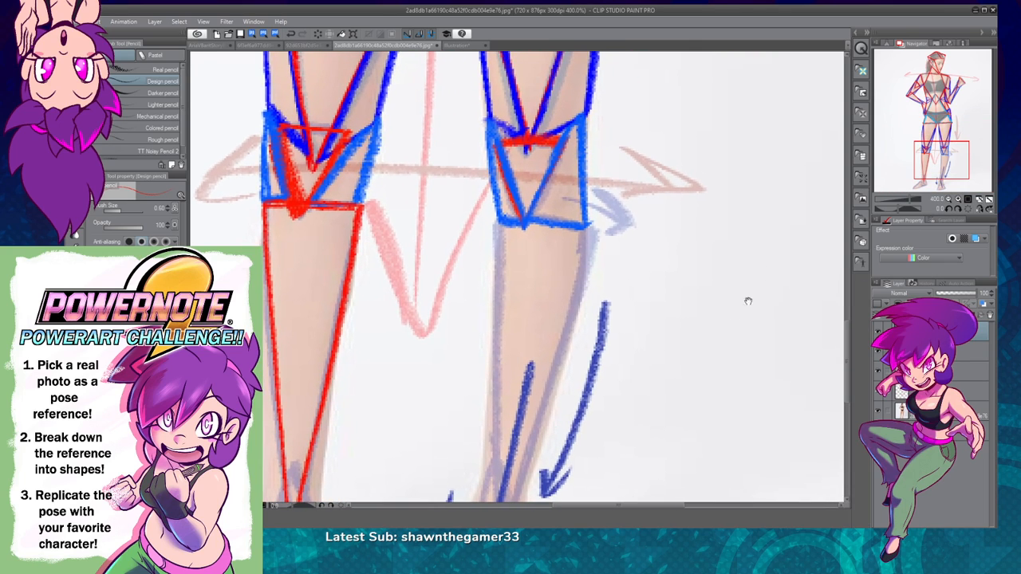
left_click_drag(649, 365, 619, 287)
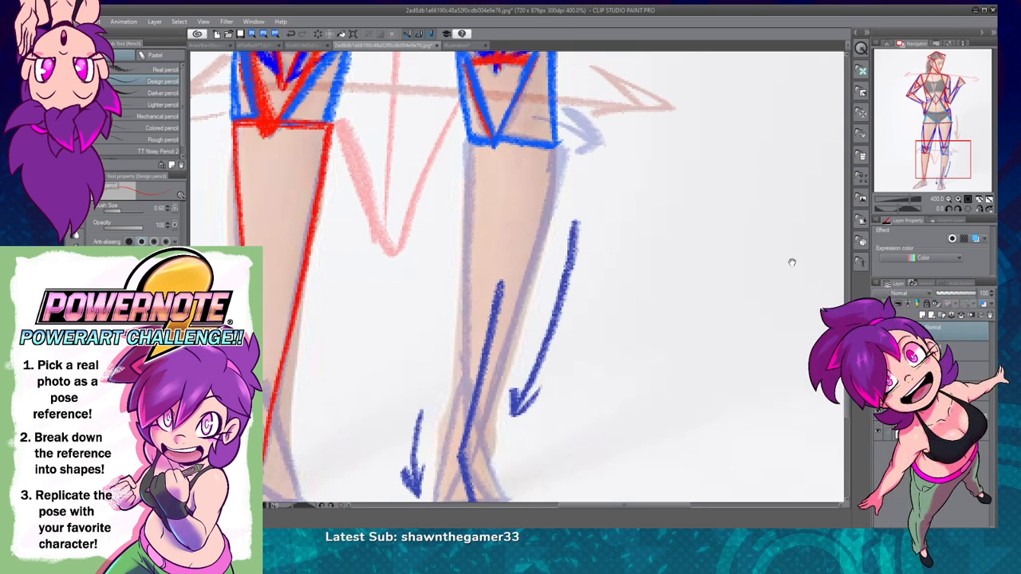
left_click(949, 200)
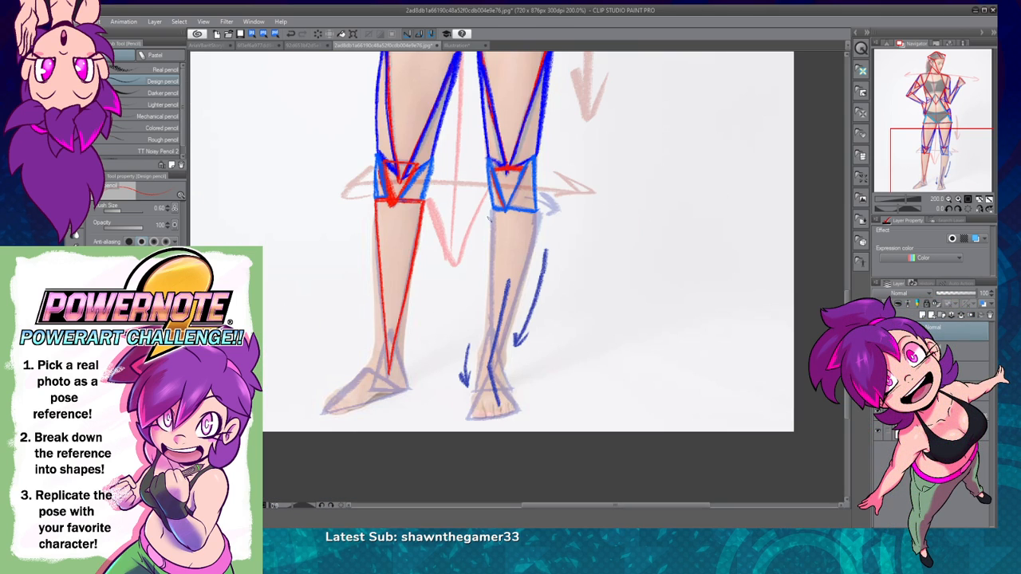
left_click_drag(492, 207, 492, 279)
key("ctrl+z")
left_click_drag(491, 205, 494, 341)
key("ctrl+z")
left_click_drag(492, 208, 494, 341)
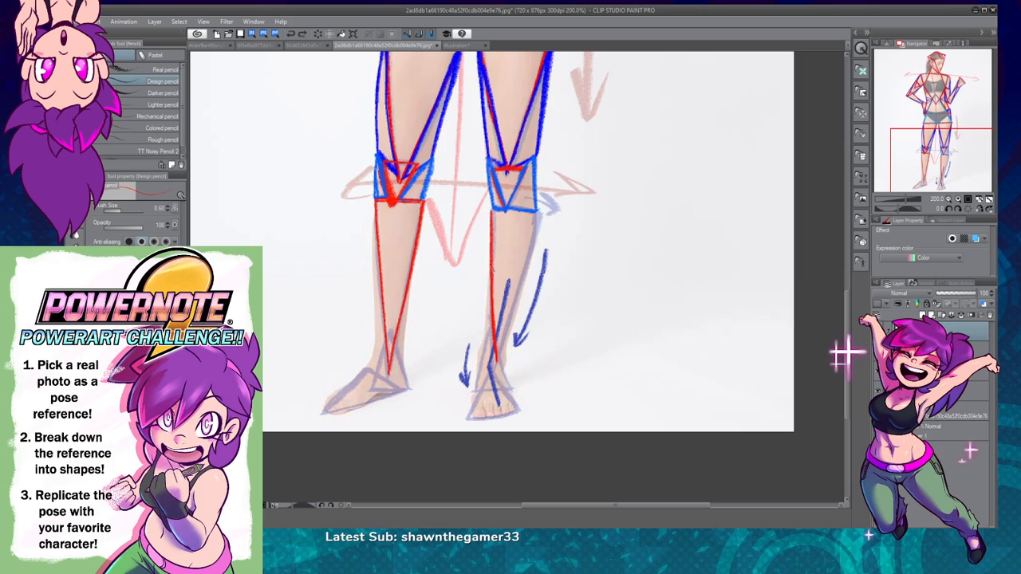
Step: Complete the raised-hand side's inverted red shin triangle with its top edge and its outer edge
left_click_drag(492, 230, 488, 200)
left_click_drag(496, 359, 516, 305)
key("ctrl+z")
left_click_drag(500, 347, 542, 213)
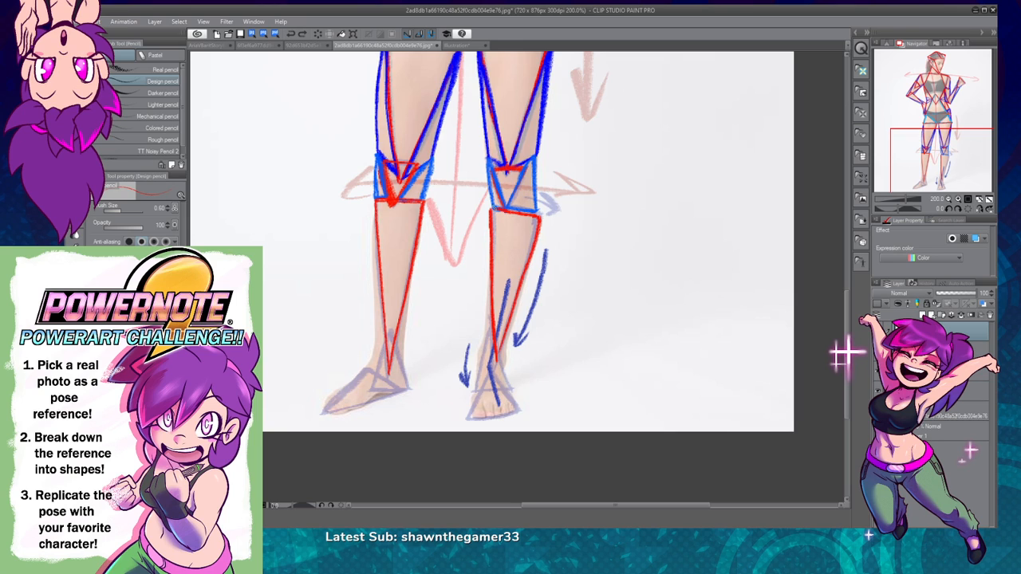
Step: Draw an upright red triangle over the hand-on-hip side's ankle, overlapping the tip of the shin triangle
left_click(958, 199)
left_click_drag(614, 329, 699, 291)
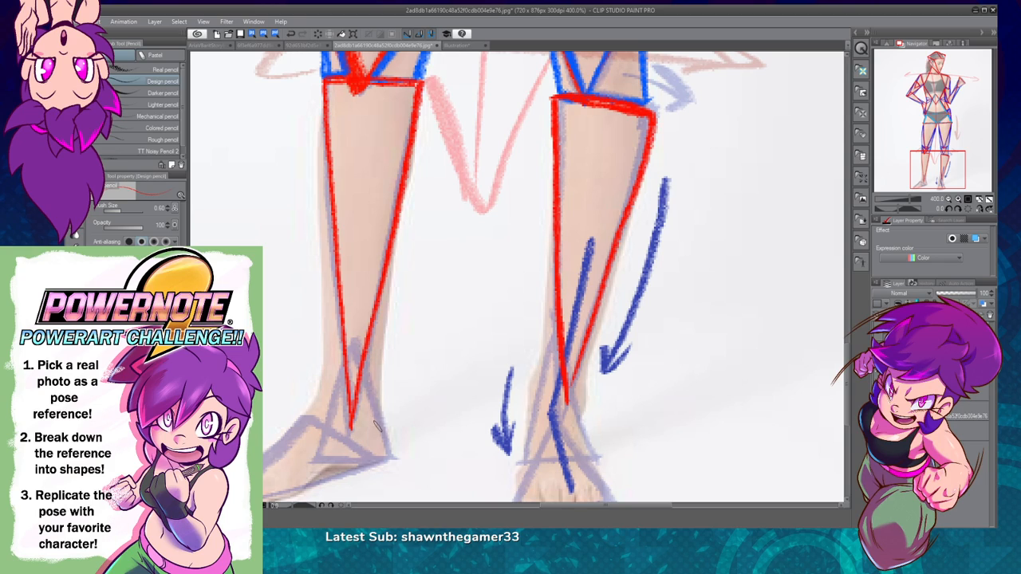
mouse_move(352, 339)
left_mouse_down()
mouse_move(314, 458)
mouse_move(384, 462)
mouse_move(399, 456)
mouse_move(354, 333)
left_mouse_up()
key("ctrl+z")
Step: Draw an upright red triangle over the raised-hand side's ankle, overlapping the tip of the shin triangle
left_click_drag(582, 388, 581, 330)
mouse_move(560, 270)
left_mouse_down()
mouse_move(518, 409)
mouse_move(595, 402)
left_mouse_up()
key("ctrl+z")
mouse_move(550, 284)
left_mouse_down()
mouse_move(521, 406)
mouse_move(596, 402)
mouse_move(580, 372)
mouse_move(585, 404)
mouse_move(570, 325)
left_mouse_up()
key("ctrl+z")
left_click_drag(555, 281, 591, 401)
Step: Draw a long, narrow lighter blue triangle along the outer side of the hand-on-hip side's shin
left_click(949, 199)
left_click_drag(626, 281, 642, 336)
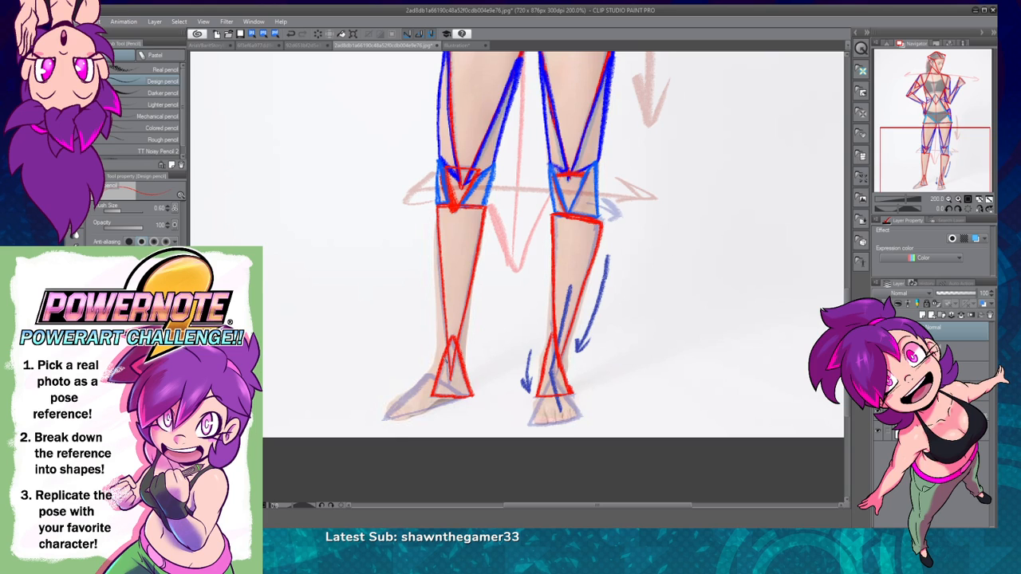
key("ctrl+z")
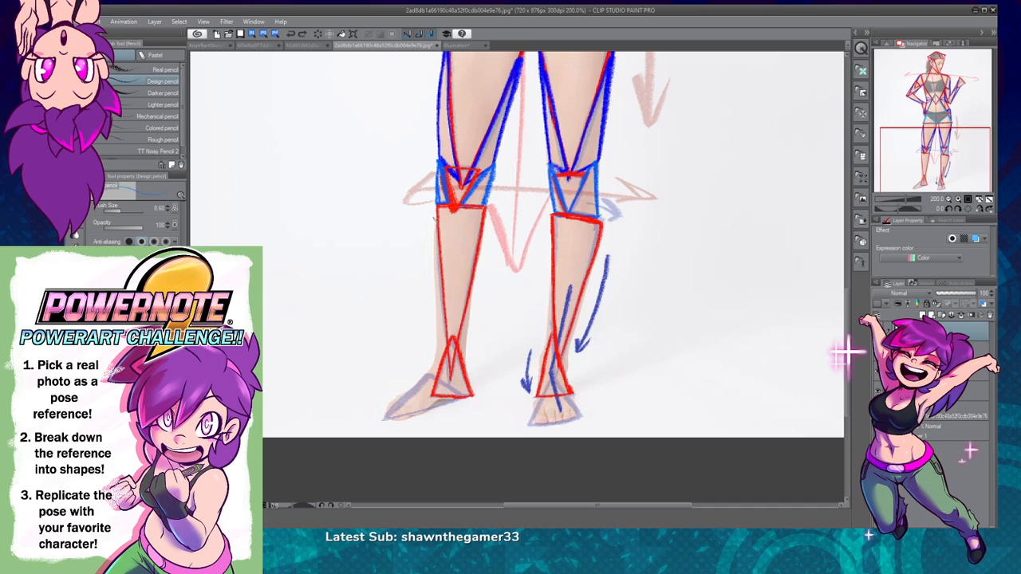
left_click_drag(437, 287, 438, 351)
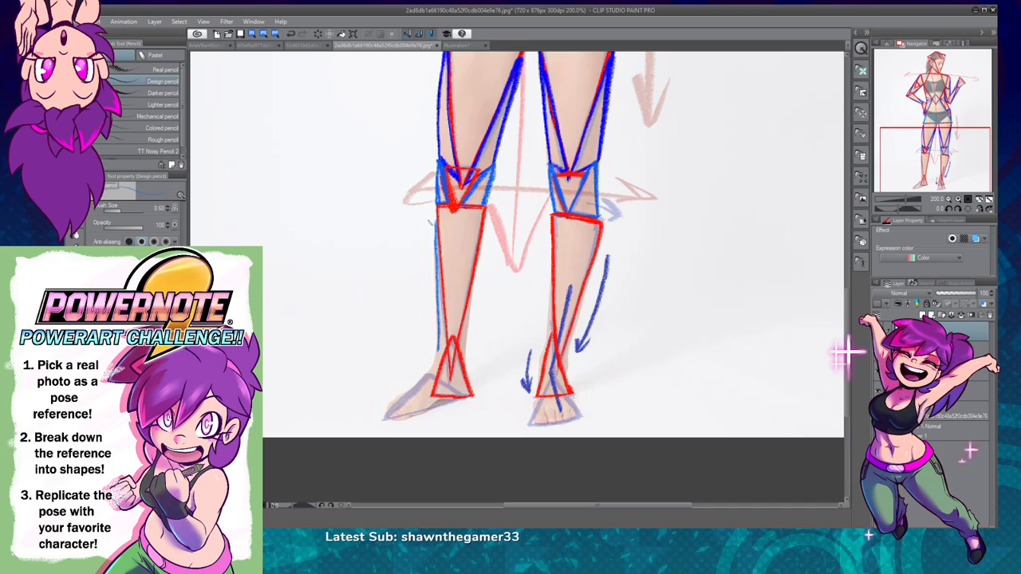
left_click_drag(438, 227, 439, 362)
key("ctrl+z")
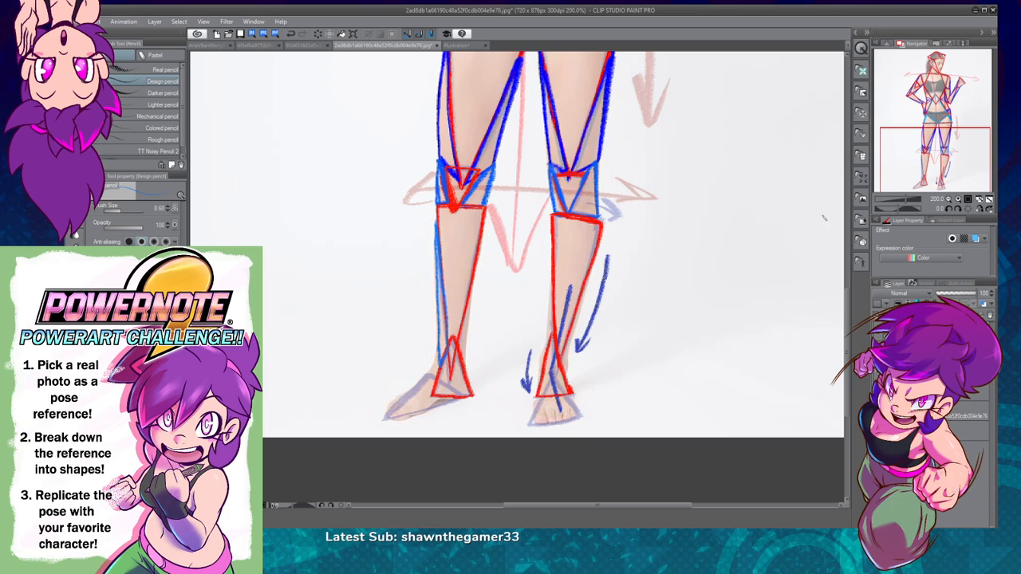
Step: Draw a lighter blue triangle along the inner side of the hand-on-hip side's lower shin, between the shin and ankle triangles
left_click(959, 200)
left_click_drag(444, 370, 503, 296)
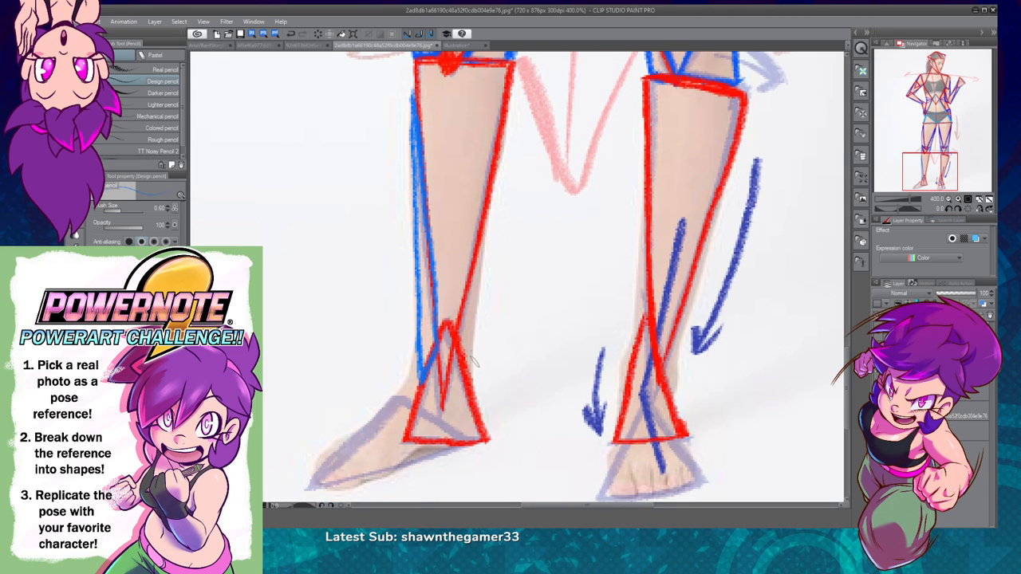
left_click_drag(489, 188, 461, 322)
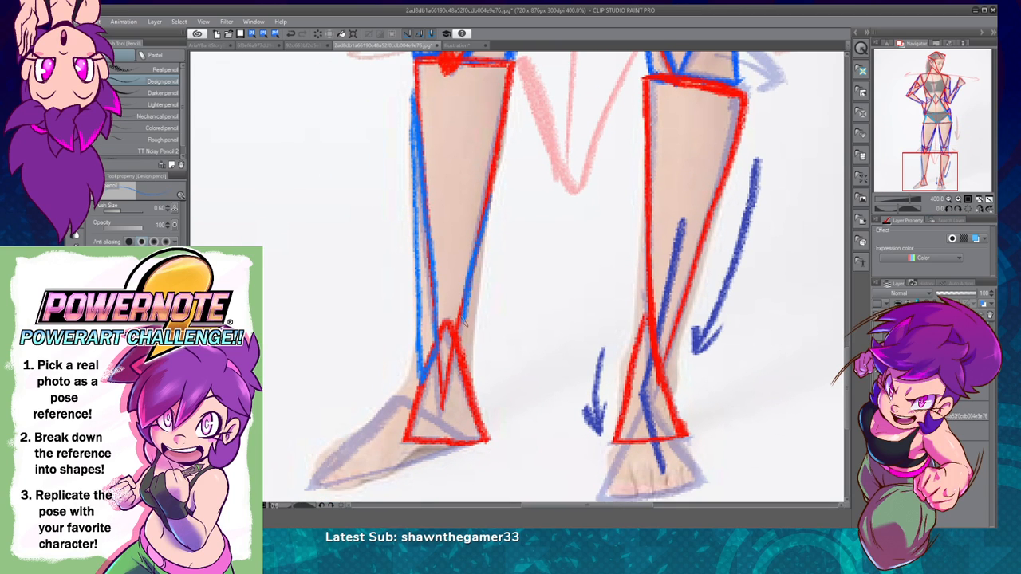
key("ctrl+z")
mouse_move(486, 212)
left_mouse_down()
mouse_move(458, 316)
mouse_move(469, 380)
mouse_move(490, 200)
left_mouse_up()
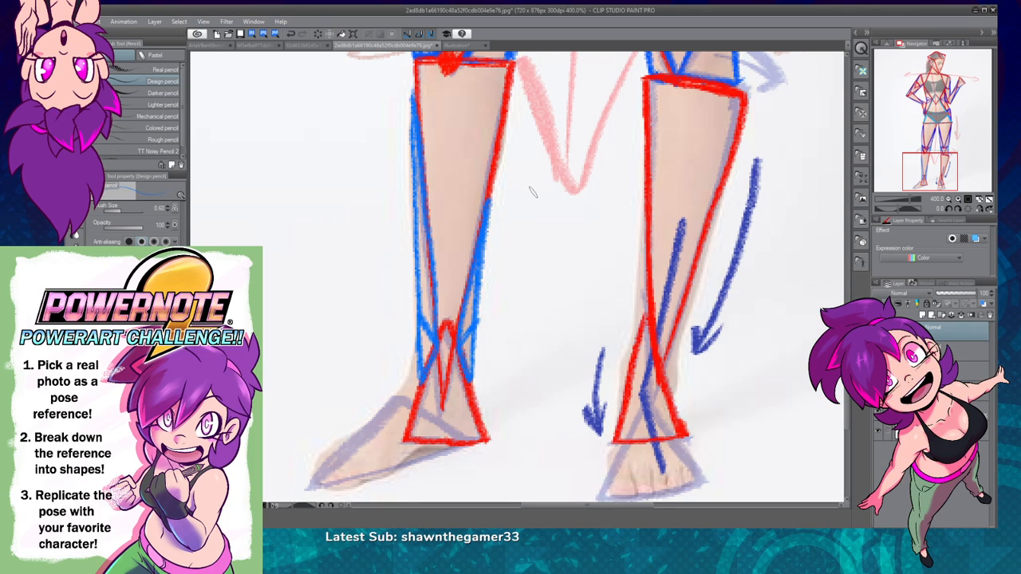
Step: Draw a small lighter blue triangle at the front of the hand-on-hip side's ankle, where it bends into the foot
left_click_drag(627, 408, 665, 307)
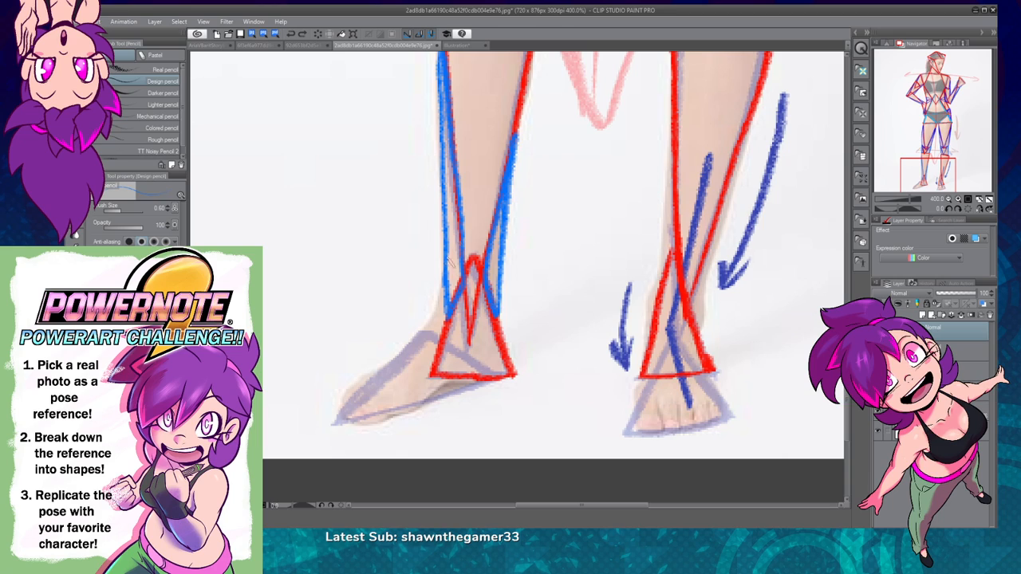
left_click_drag(445, 287, 422, 329)
key("ctrl+z")
left_click_drag(444, 286, 422, 329)
key("ctrl+z")
mouse_move(444, 280)
left_mouse_down()
mouse_move(424, 329)
mouse_move(433, 336)
mouse_move(445, 278)
left_mouse_up()
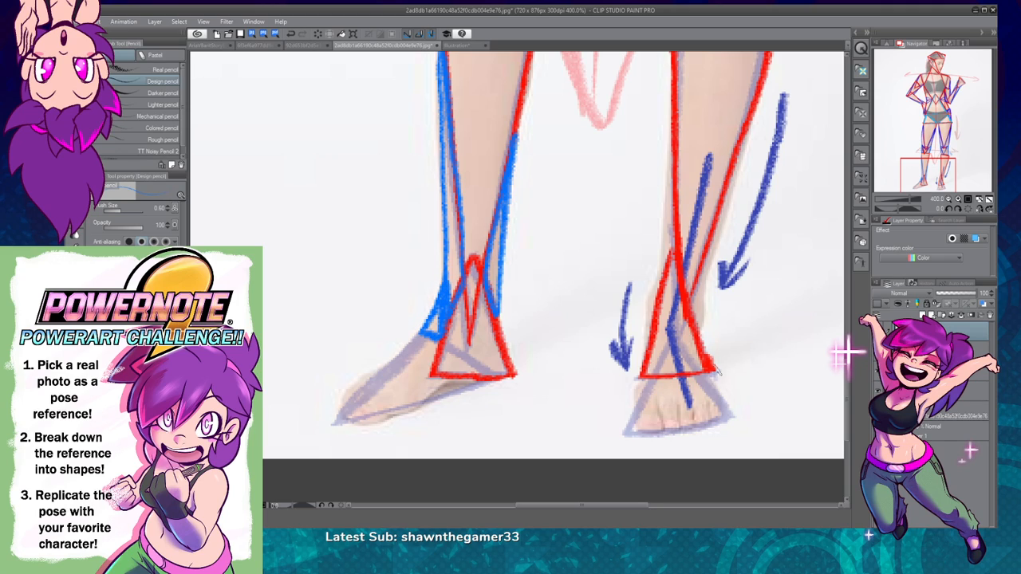
Step: Draw lighter blue triangles along both sides of the raised-hand side's lower shin and a small one on its inner ankle
left_click_drag(686, 221, 608, 319)
left_click_drag(592, 230, 582, 381)
key("ctrl+z")
left_click_drag(620, 435, 625, 392)
key("ctrl+z")
mouse_move(621, 437)
left_mouse_down()
mouse_move(623, 384)
mouse_move(667, 222)
mouse_move(630, 380)
left_mouse_up()
key("ctrl+z")
key("ctrl+z")
mouse_move(664, 232)
left_mouse_down()
mouse_move(618, 364)
mouse_move(611, 404)
mouse_move(654, 277)
mouse_move(622, 436)
mouse_move(630, 383)
mouse_move(589, 366)
mouse_move(599, 344)
left_mouse_up()
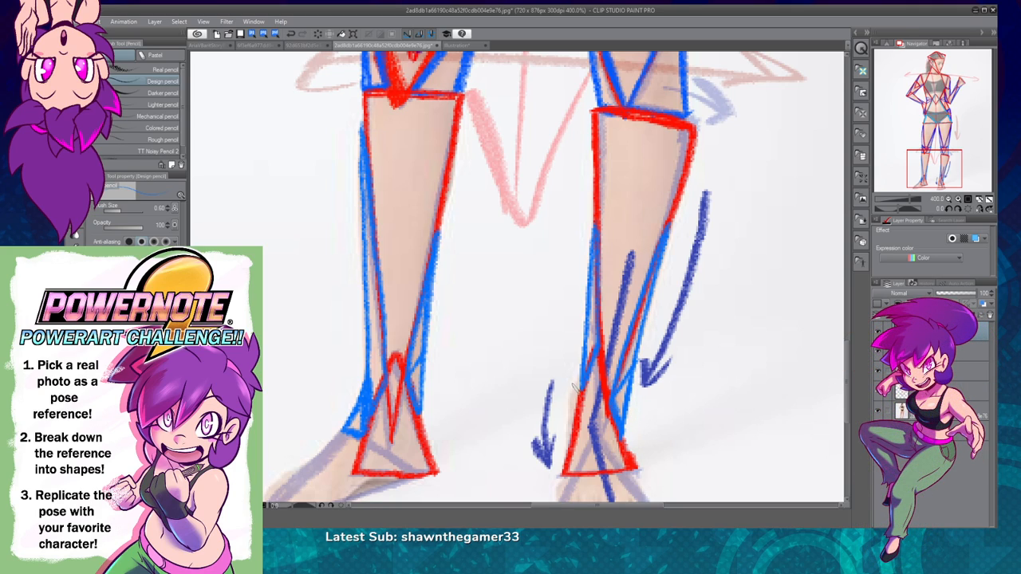
mouse_move(580, 375)
left_mouse_down()
mouse_move(568, 434)
mouse_move(563, 403)
mouse_move(584, 375)
mouse_move(572, 429)
left_mouse_up()
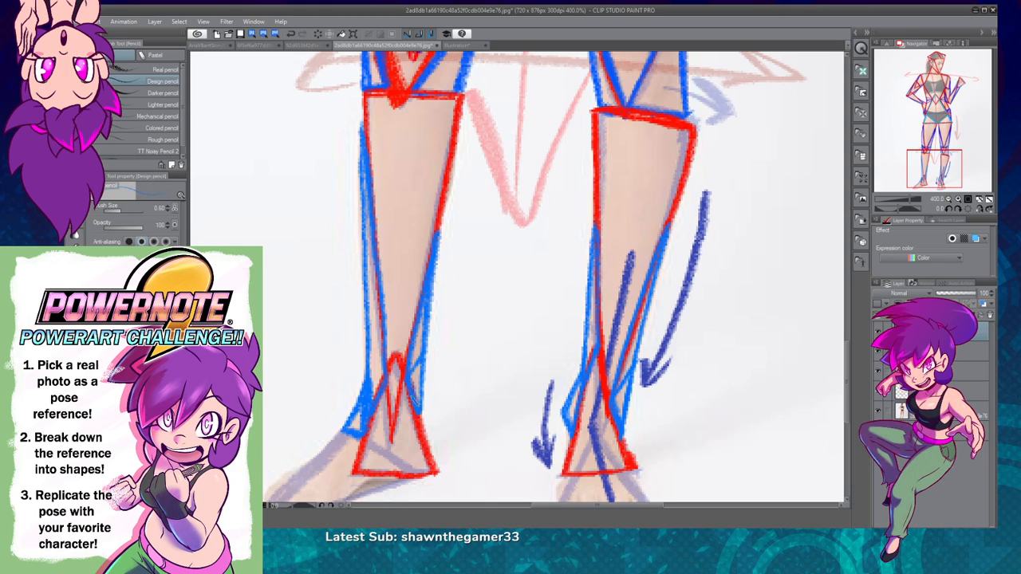
Step: Draw a long red triangle over the hand-on-hip side's foot, from the instep and heel to the tip of the toes
left_click(950, 199)
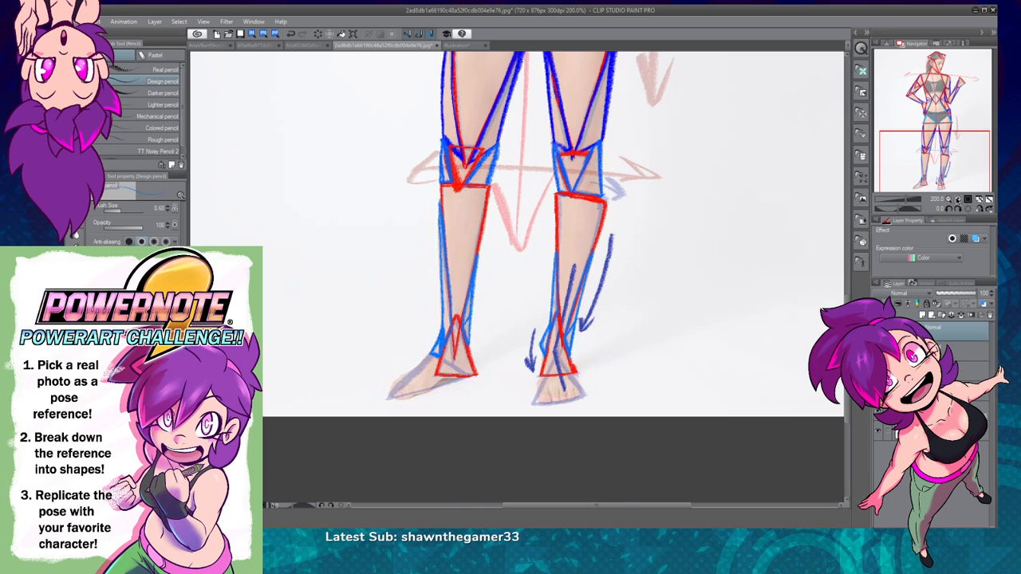
left_click(958, 199)
left_click_drag(660, 399, 625, 240)
left_click_drag(652, 363, 731, 372)
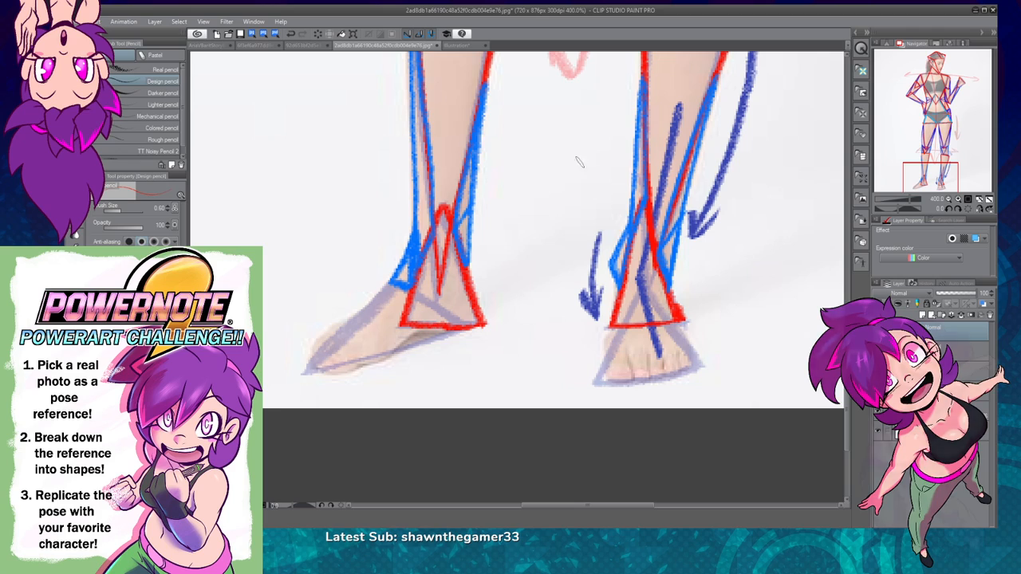
left_click_drag(390, 279, 468, 329)
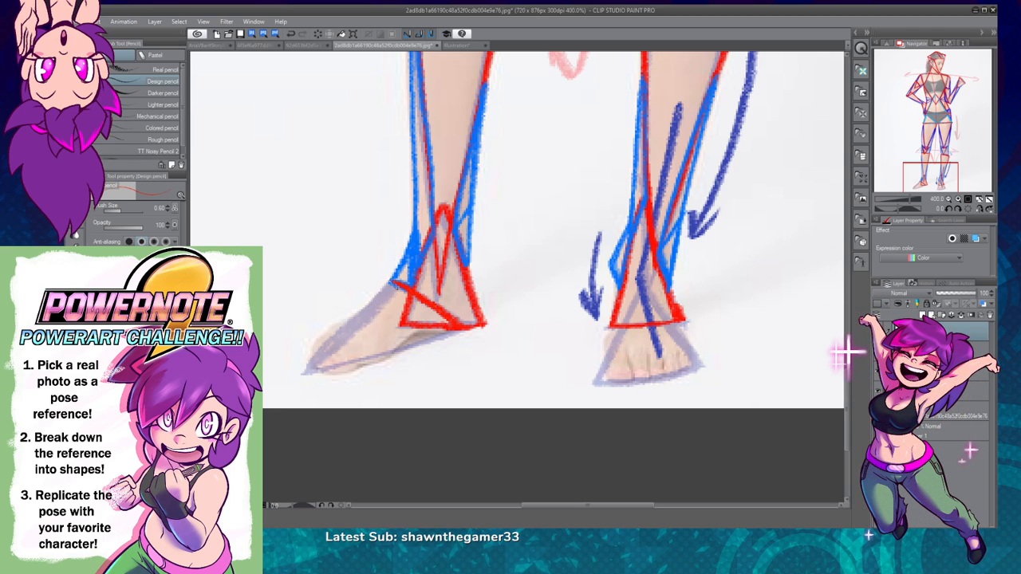
mouse_move(392, 279)
left_mouse_down()
mouse_move(309, 372)
mouse_move(448, 335)
left_mouse_up()
key("ctrl+z")
key("ctrl+z")
left_click_drag(310, 375, 421, 339)
key("ctrl+z")
mouse_move(311, 373)
left_mouse_down()
mouse_move(461, 326)
mouse_move(315, 370)
left_mouse_up()
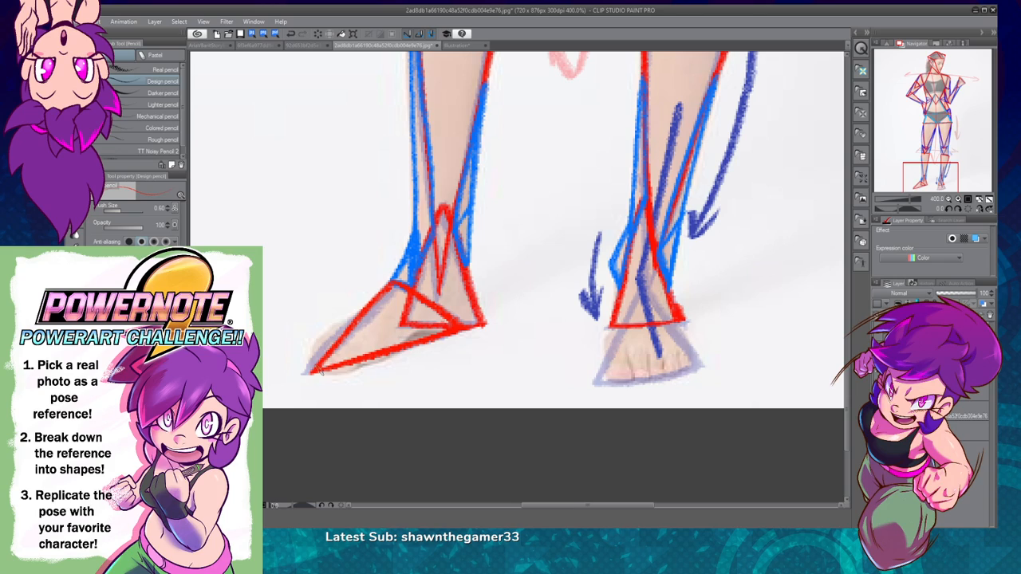
Step: Draw an upright red triangle over the raised-hand side's front-facing foot, with its base along the toes
mouse_move(643, 281)
left_mouse_down()
mouse_move(596, 375)
mouse_move(700, 365)
left_mouse_up()
key("ctrl+z")
mouse_move(597, 378)
left_mouse_down()
mouse_move(695, 364)
mouse_move(639, 281)
mouse_move(695, 370)
mouse_move(590, 381)
left_mouse_up()
key("ctrl+z")
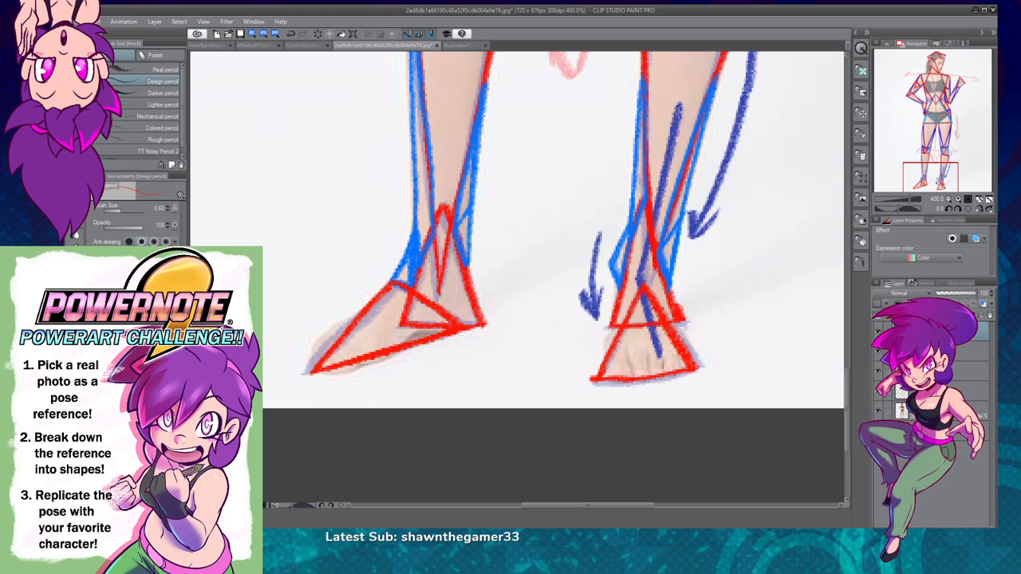
Step: Hide the faded blue shape-sketch layer, and draw dark blue triangles above the toes and under the sole of the hand-on-hip side's foot
left_click(879, 373)
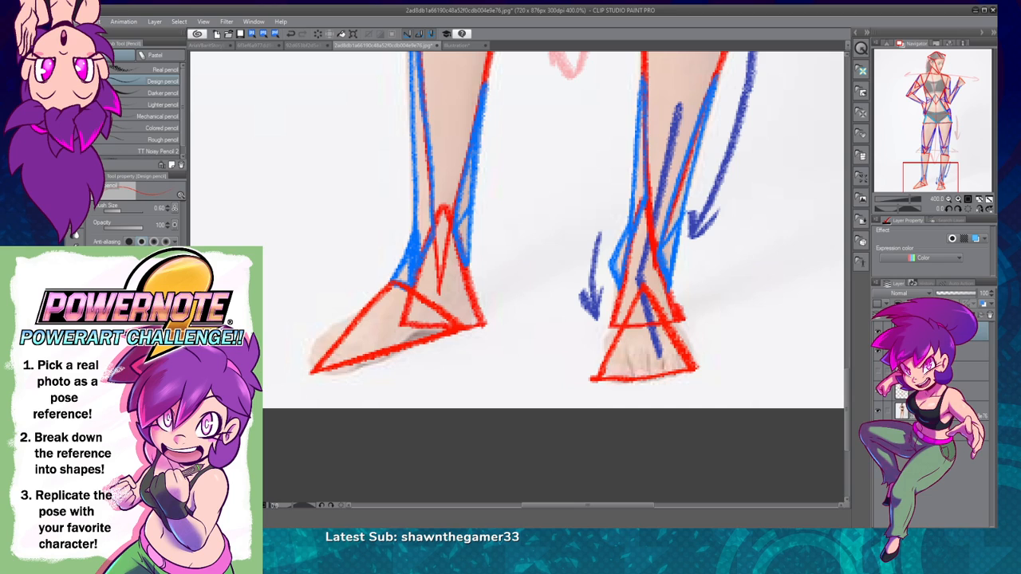
mouse_move(309, 364)
left_mouse_down()
mouse_move(320, 331)
mouse_move(358, 311)
mouse_move(309, 371)
left_mouse_up()
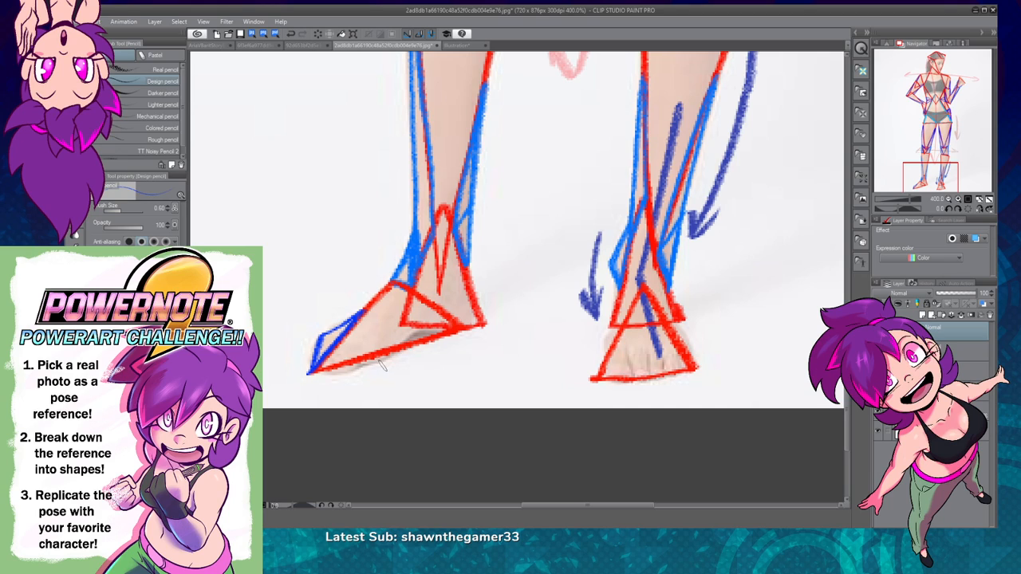
mouse_move(317, 375)
left_mouse_down()
mouse_move(378, 363)
mouse_move(390, 345)
left_mouse_up()
left_click_drag(319, 372, 372, 360)
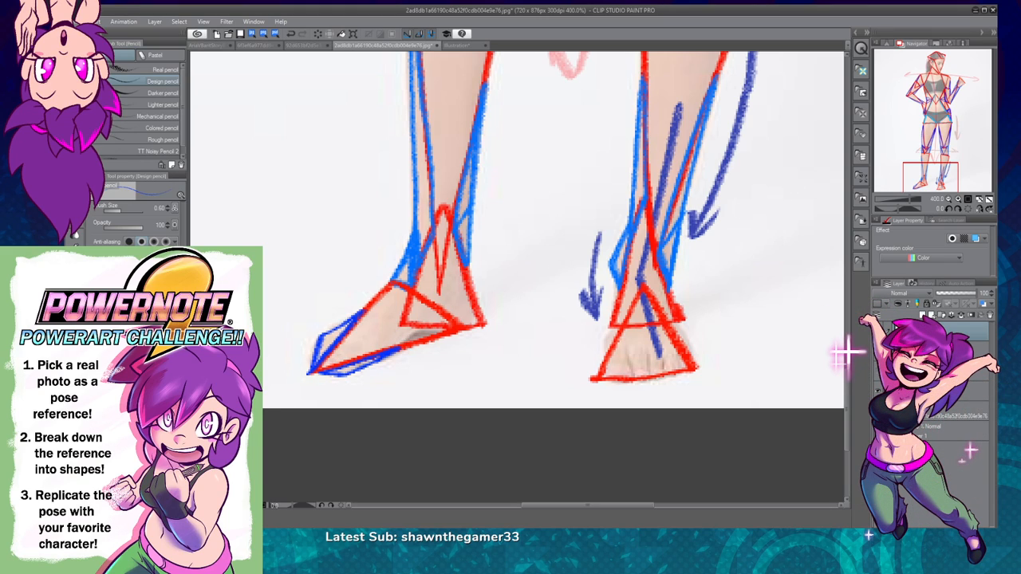
Step: Draw a dark blue triangle along the arch of the hand-on-hip side's foot and one on each side of the other, front-facing foot
left_click_drag(522, 335, 501, 355)
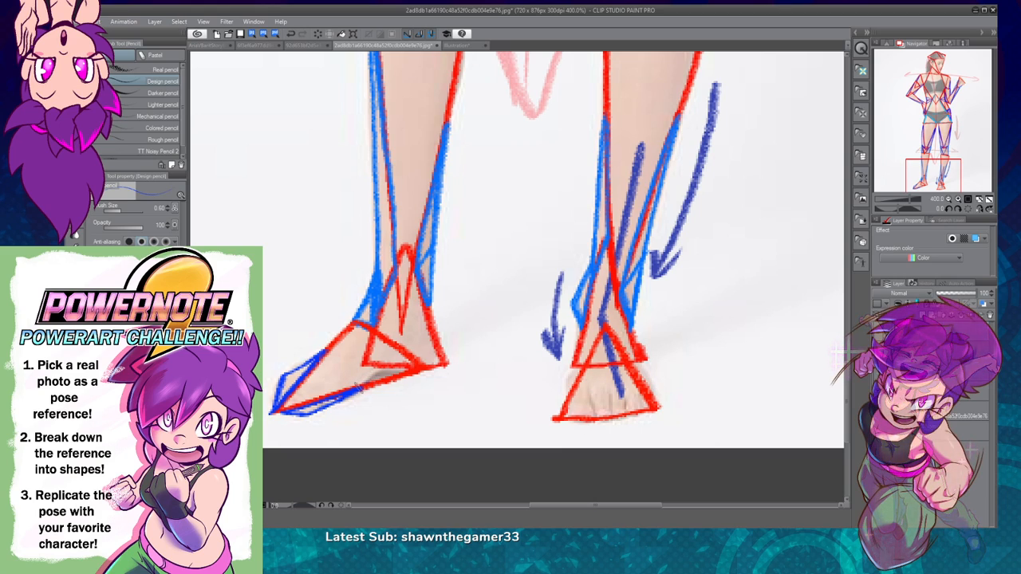
left_click_drag(393, 373, 359, 386)
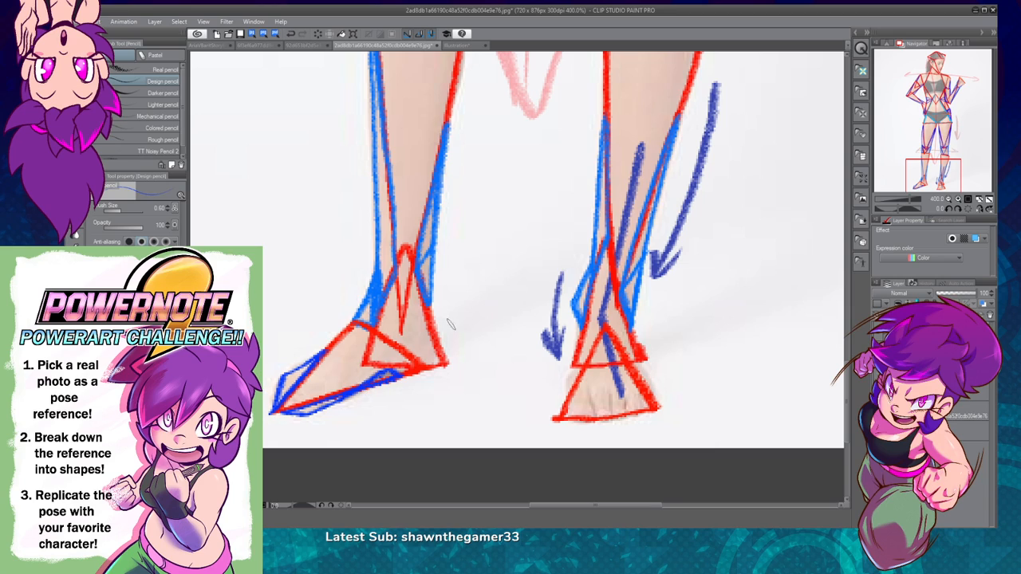
left_click_drag(757, 340, 694, 370)
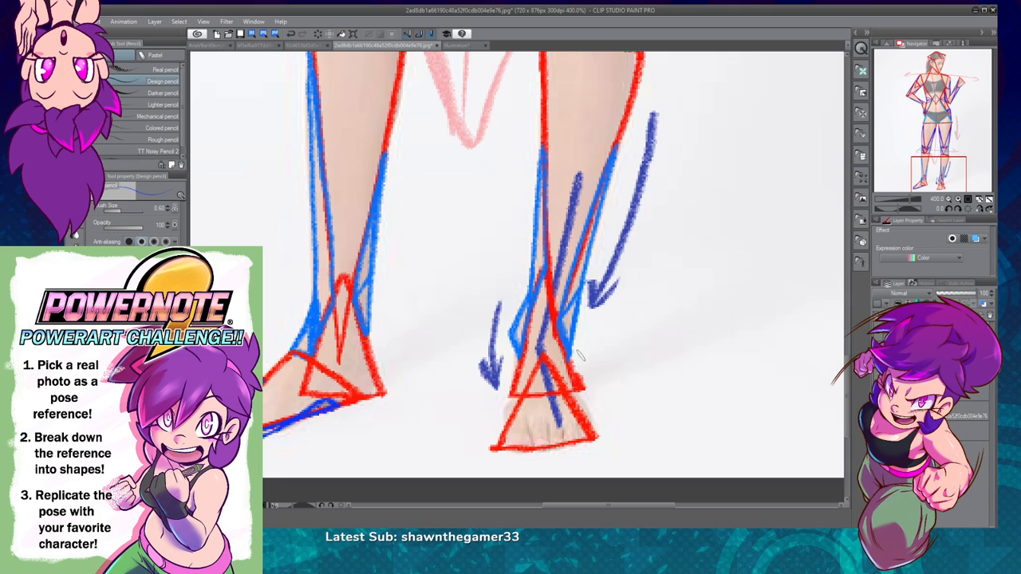
left_click(878, 332)
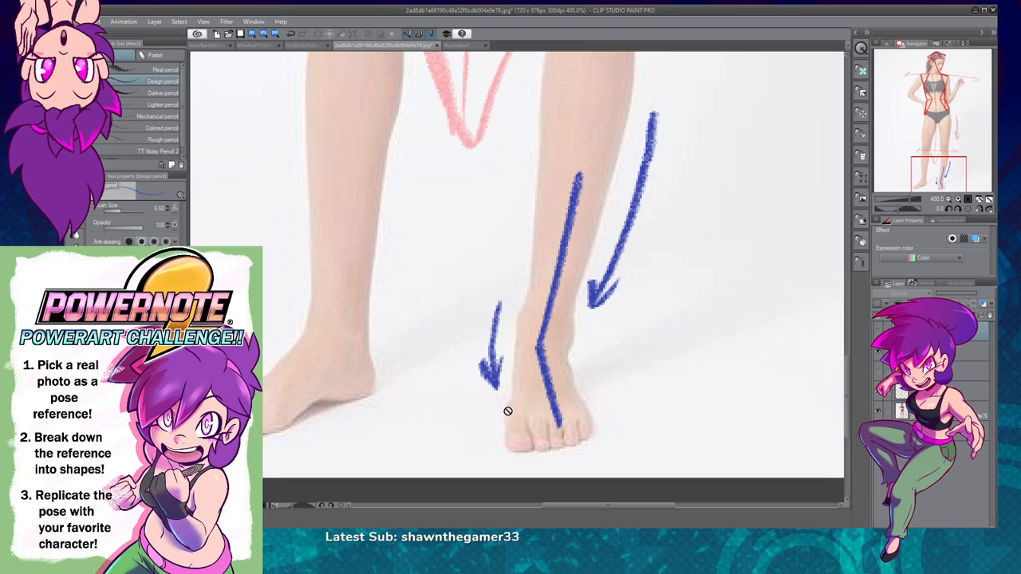
left_click(878, 330)
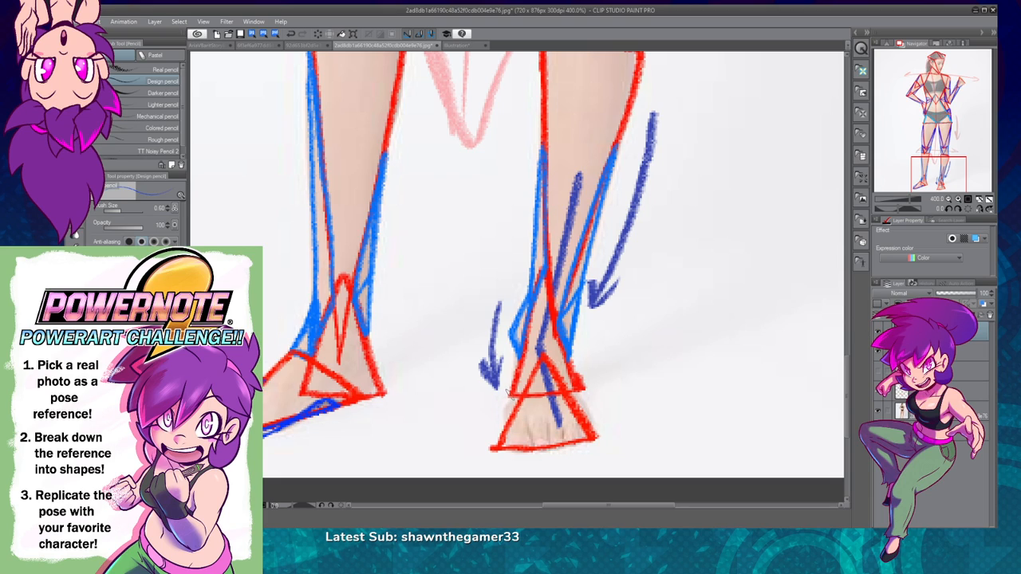
mouse_move(514, 390)
left_mouse_down()
mouse_move(501, 441)
mouse_move(523, 396)
left_mouse_up()
key("ctrl+z")
left_click_drag(584, 387, 595, 437)
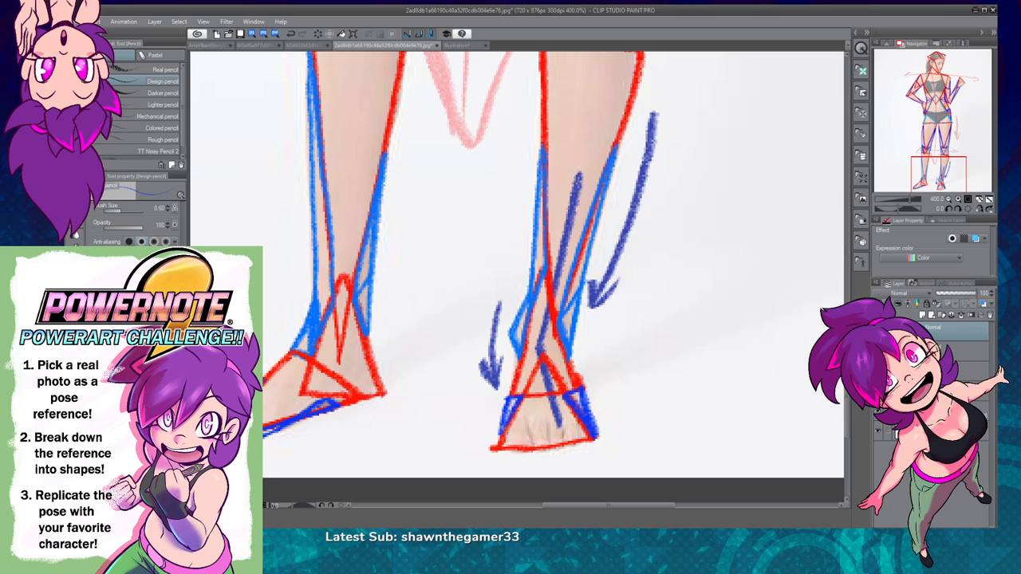
Step: Hide the faded gesture-arrow layer, and check the full triangle figure with the reference photo temporarily hidden
left_click_drag(949, 199, 911, 212)
left_click_drag(670, 307, 649, 438)
left_click(949, 200)
left_click_drag(657, 357, 636, 473)
left_click(987, 199)
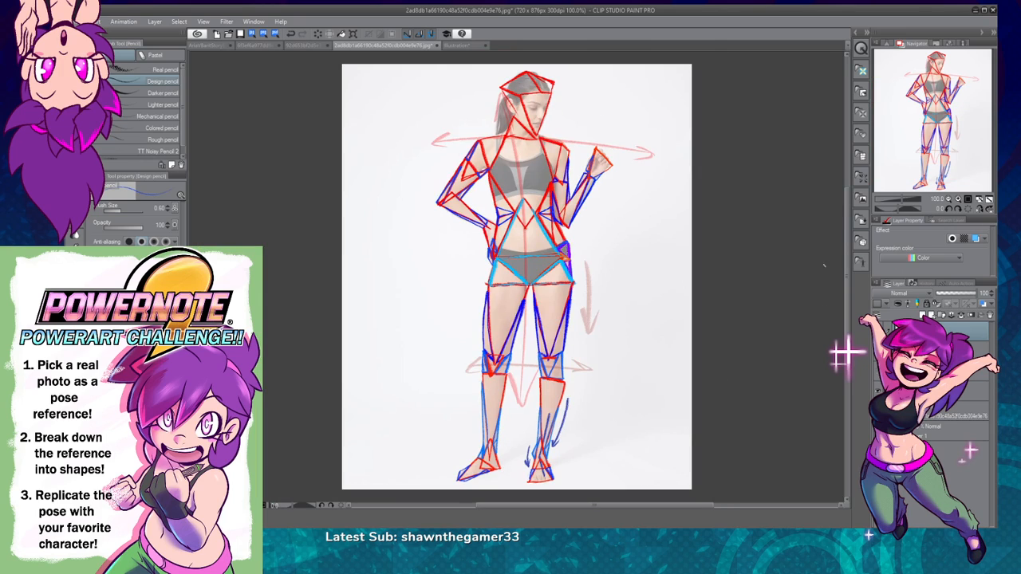
left_click(878, 411)
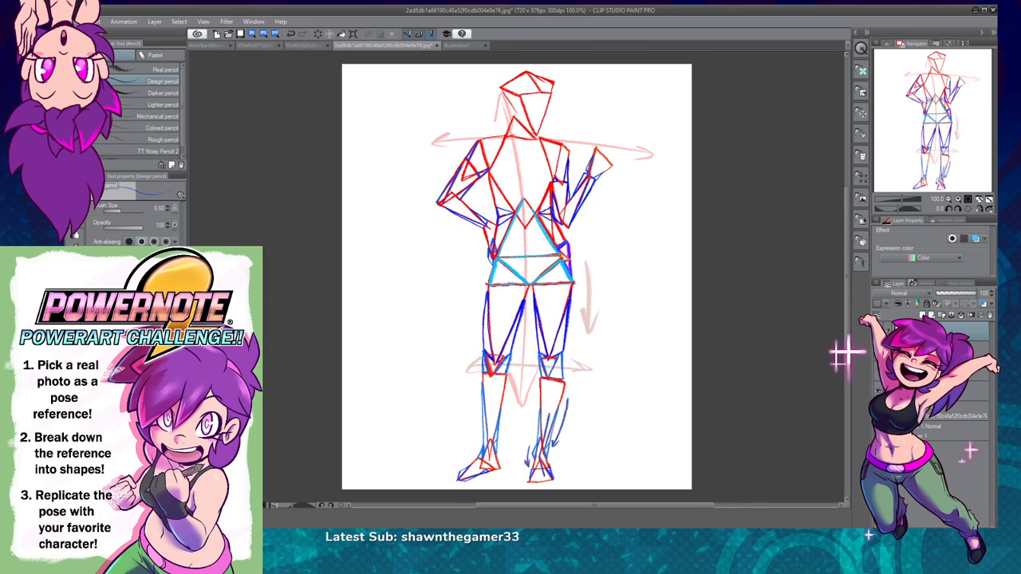
left_click(880, 392)
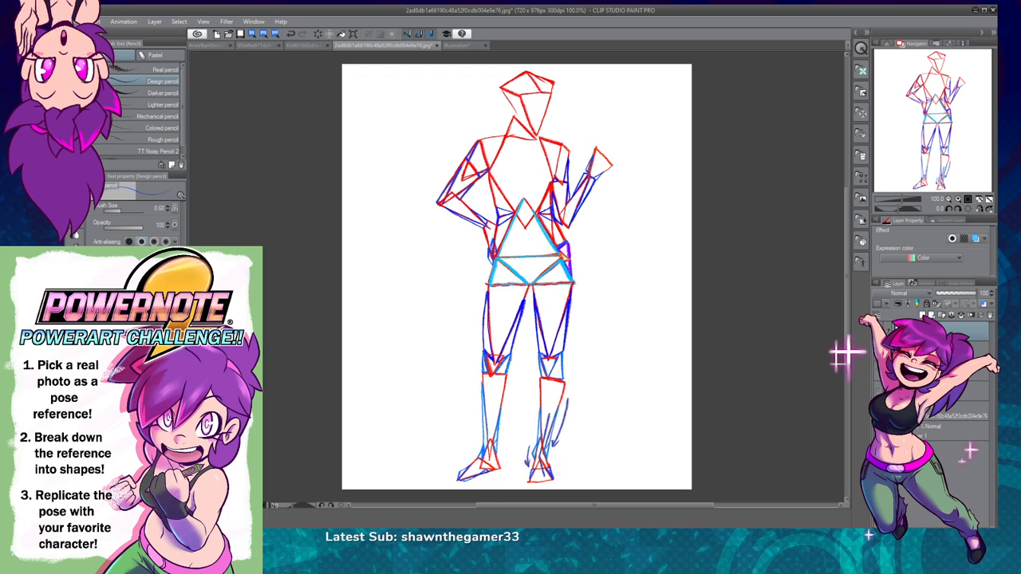
left_click(878, 413)
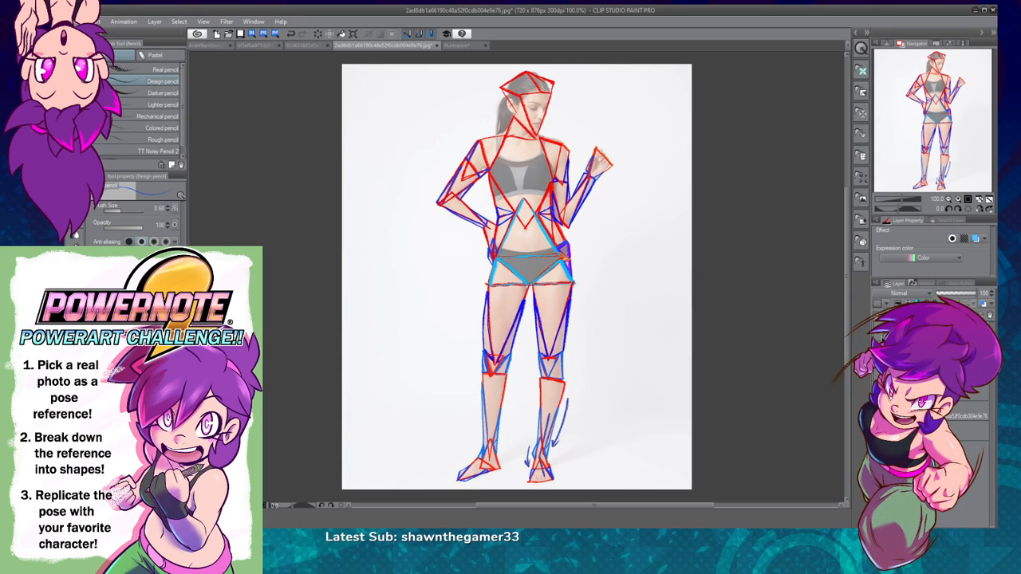
Step: Draw dark blue triangles across the lower ribs, from both sides of the waist to the peak of the light blue abdomen triangle
left_click(958, 199)
left_click(958, 198)
left_click_drag(597, 213, 568, 458)
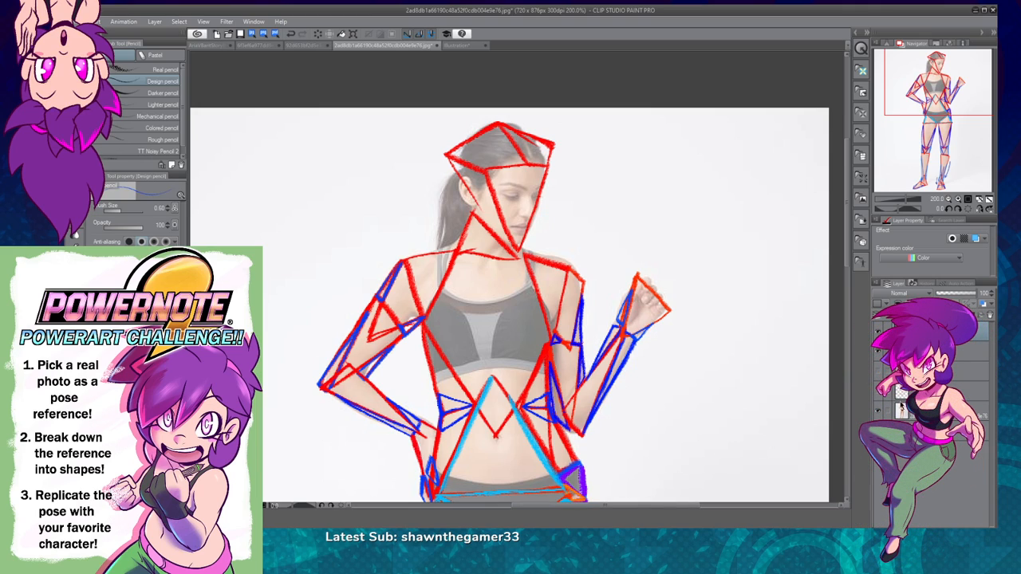
left_click(880, 329)
left_click(879, 328)
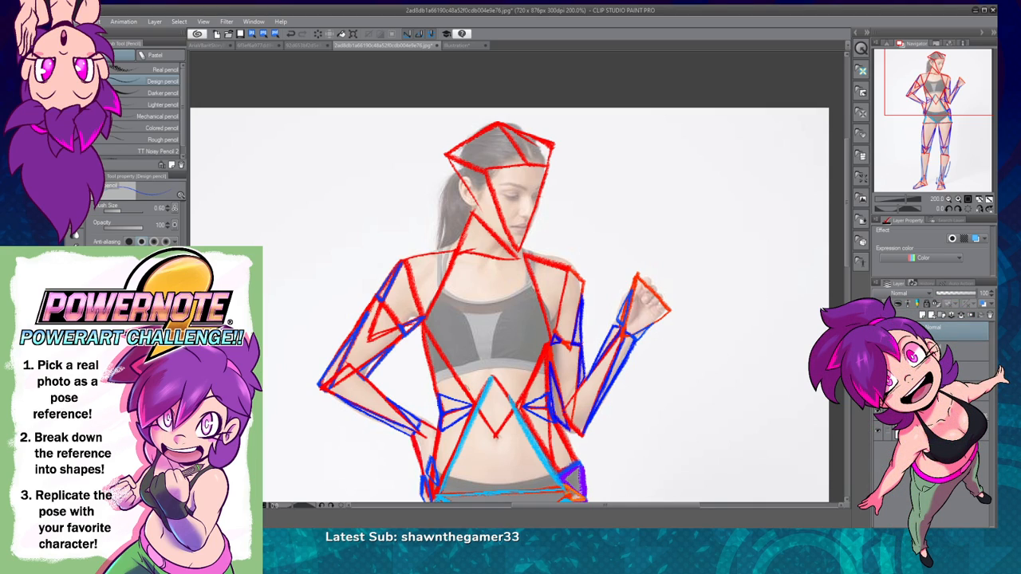
mouse_move(451, 391)
left_mouse_down()
mouse_move(490, 375)
mouse_move(477, 376)
left_mouse_up()
mouse_move(551, 393)
left_mouse_down()
mouse_move(493, 376)
mouse_move(527, 385)
left_mouse_up()
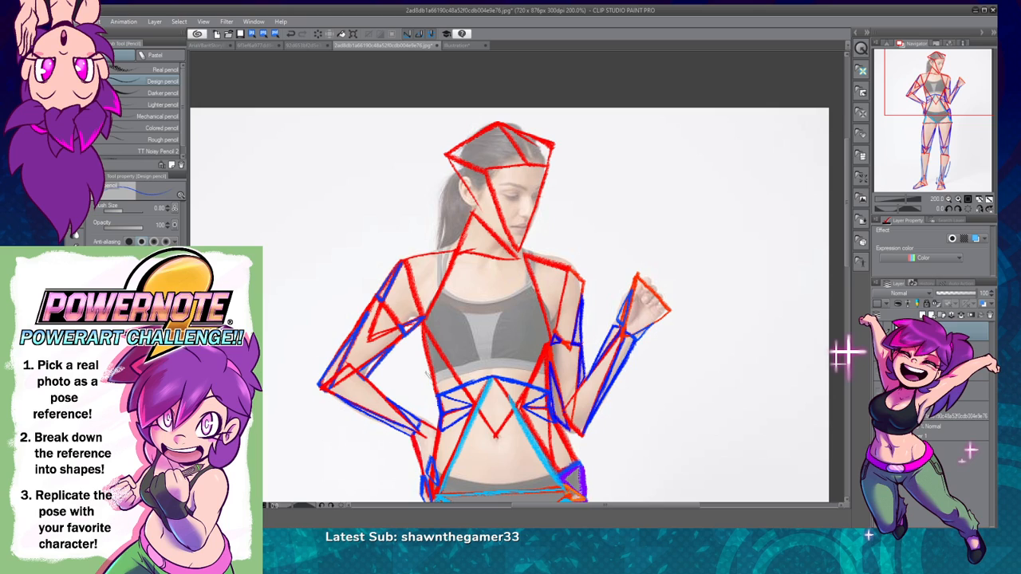
left_click_drag(475, 405, 463, 385)
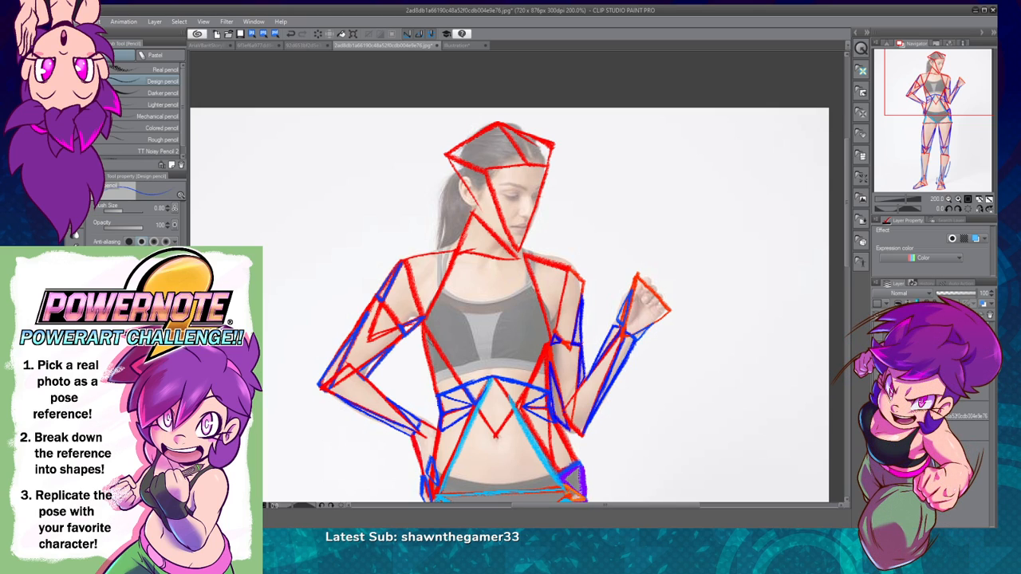